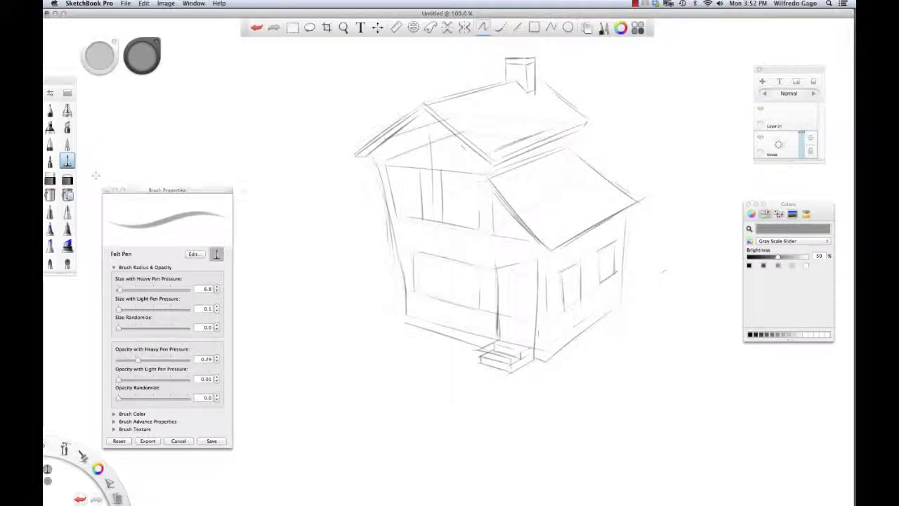
# Erase stray sketch lines around the front steps and door with the Hard Eraser.
pyautogui.click(50, 179)
pyautogui.moveTo(479, 350); pyautogui.dragTo(475, 351)
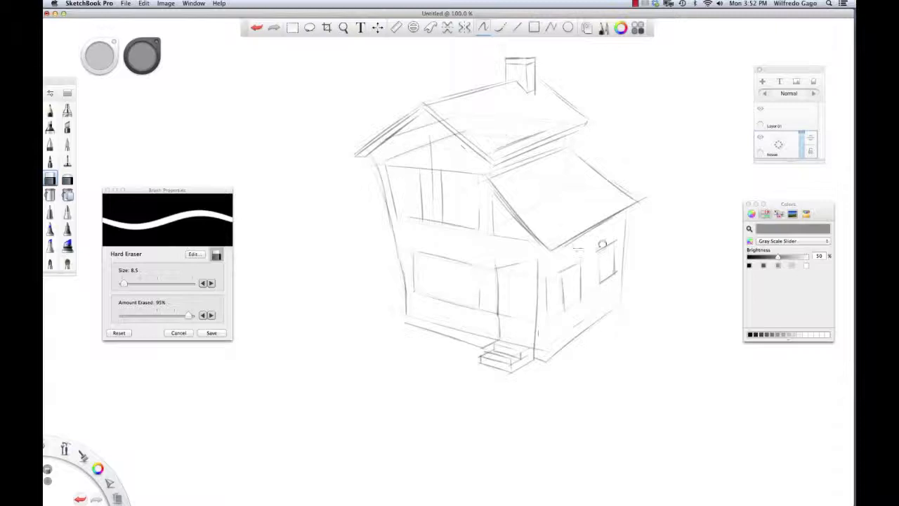
# Rename the empty layer above the house sketch as value.
pyautogui.click(781, 124)
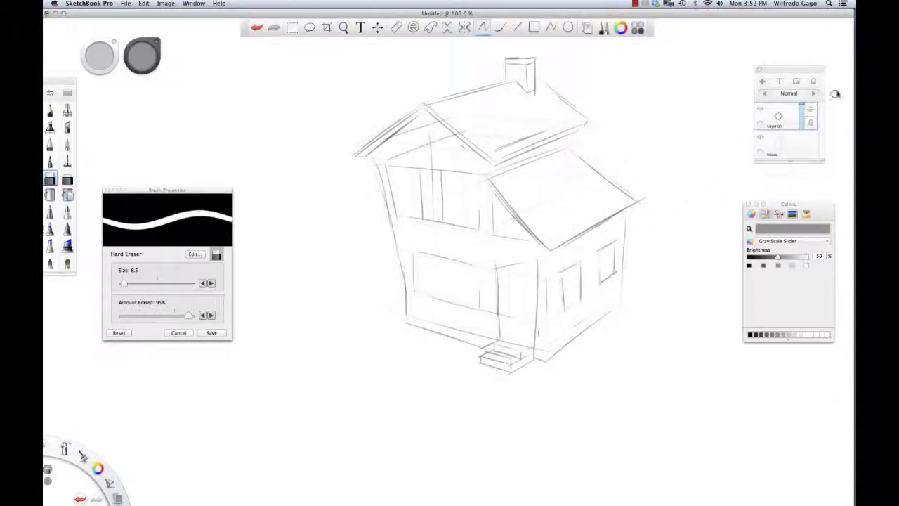
pyautogui.moveTo(778, 124); pyautogui.dragTo(815, 120)
pyautogui.write('w')
pyautogui.write('alue')
pyautogui.press('Return')
pyautogui.moveTo(791, 71); pyautogui.dragTo(777, 73)
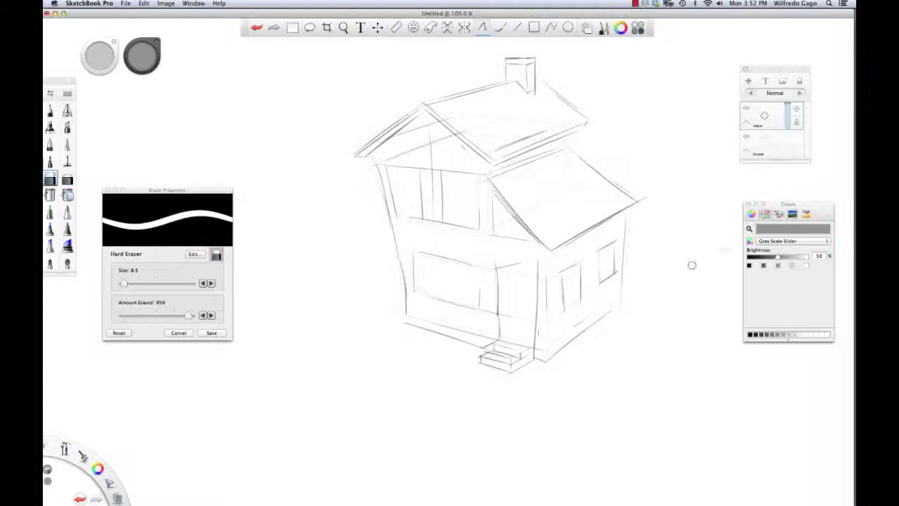
# Switch the color picker to HSB sliders and mix a blue with hue 216, saturation 50 and brightness 60.
pyautogui.click(756, 332)
pyautogui.click(793, 241)
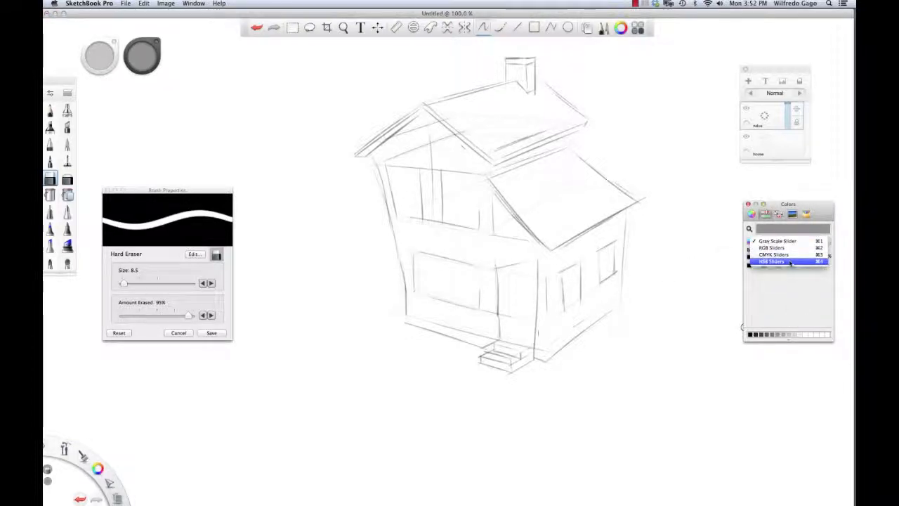
pyautogui.click(790, 262)
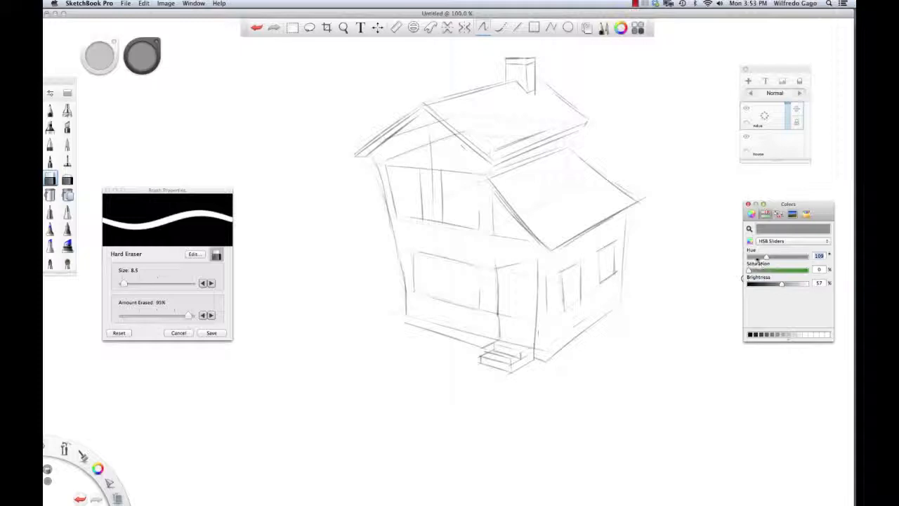
pyautogui.moveTo(749, 271); pyautogui.dragTo(770, 273)
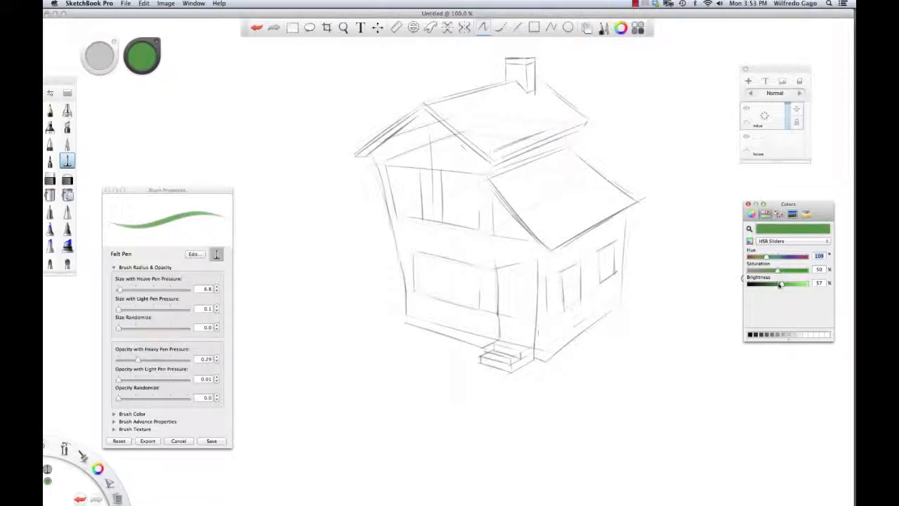
pyautogui.moveTo(771, 259); pyautogui.dragTo(782, 261)
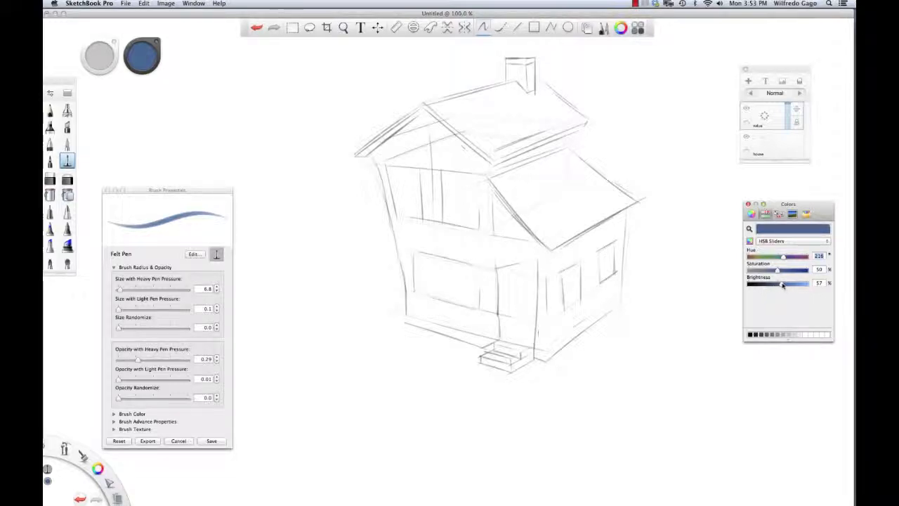
pyautogui.moveTo(784, 285); pyautogui.dragTo(785, 285)
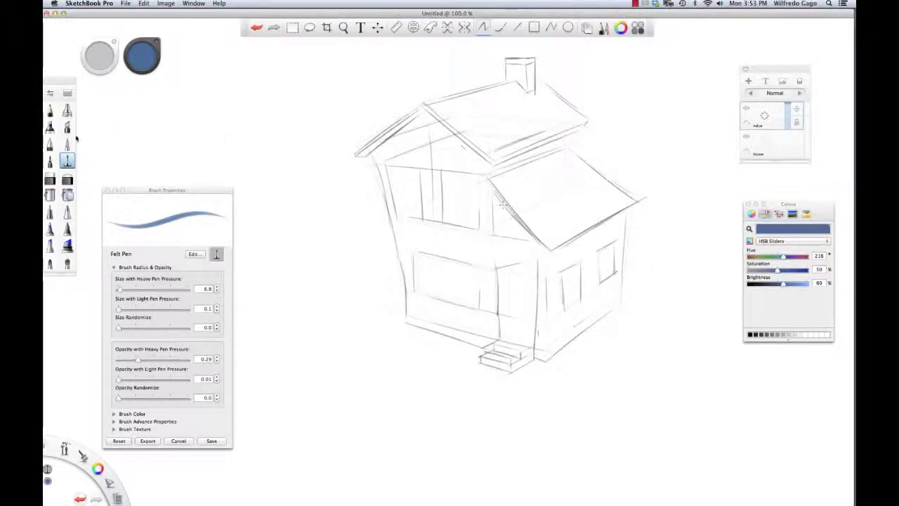
# Spray a soft blue base tone over the whole house with the Airbrush at size 200.
pyautogui.click(67, 111)
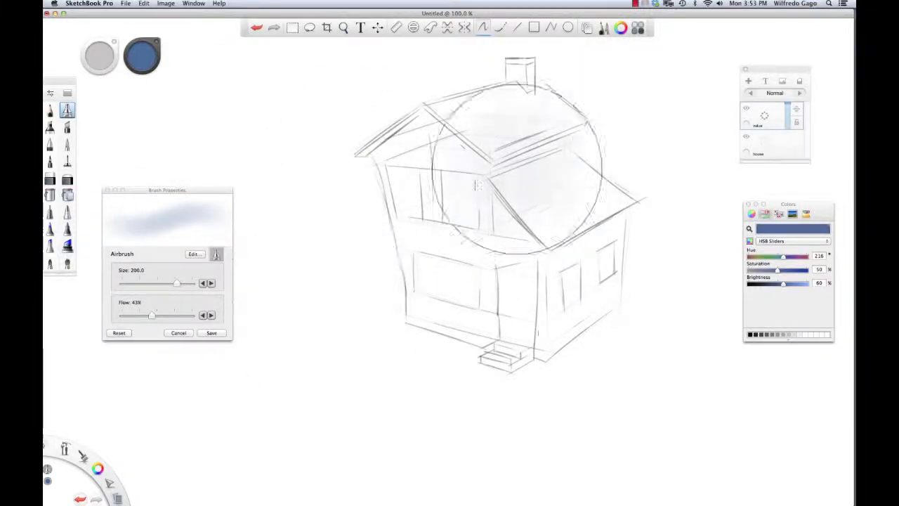
pyautogui.moveTo(485, 105)
pyautogui.mouseDown()
pyautogui.moveTo(506, 98)
pyautogui.moveTo(457, 119)
pyautogui.moveTo(548, 197)
pyautogui.moveTo(366, 154)
pyautogui.moveTo(449, 281)
pyautogui.moveTo(464, 253)
pyautogui.moveTo(534, 316)
pyautogui.moveTo(592, 198)
pyautogui.moveTo(611, 224)
pyautogui.moveTo(534, 302)
pyautogui.moveTo(646, 288)
pyautogui.moveTo(391, 335)
pyautogui.moveTo(388, 296)
pyautogui.moveTo(331, 202)
pyautogui.moveTo(335, 138)
pyautogui.moveTo(515, 112)
pyautogui.moveTo(604, 232)
pyautogui.moveTo(562, 134)
pyautogui.moveTo(693, 312)
pyautogui.moveTo(715, 317)
pyautogui.moveTo(449, 358)
pyautogui.moveTo(366, 281)
pyautogui.moveTo(295, 140)
pyautogui.mouseUp()
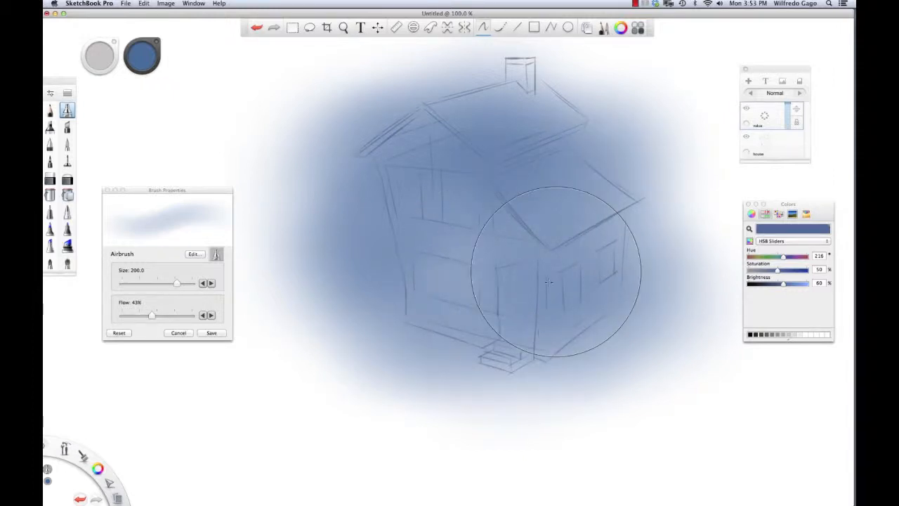
pyautogui.moveTo(478, 238); pyautogui.dragTo(481, 232)
pyautogui.moveTo(474, 277)
pyautogui.mouseDown()
pyautogui.moveTo(498, 381)
pyautogui.moveTo(526, 361)
pyautogui.moveTo(518, 361)
pyautogui.moveTo(540, 271)
pyautogui.mouseUp()
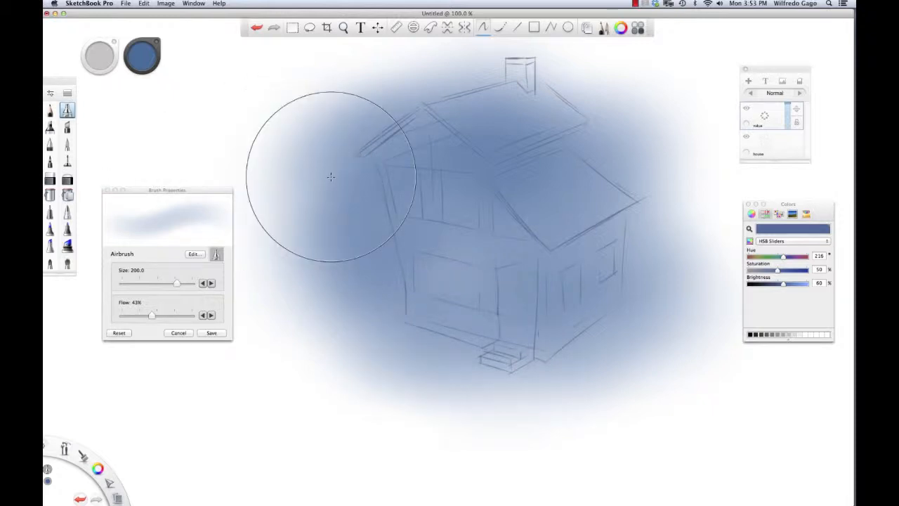
# Darken the blue to brightness 37 and airbrush the upper roof's shadow onto the lower roof at size 70.
pyautogui.click(783, 285)
pyautogui.moveTo(783, 283); pyautogui.dragTo(771, 284)
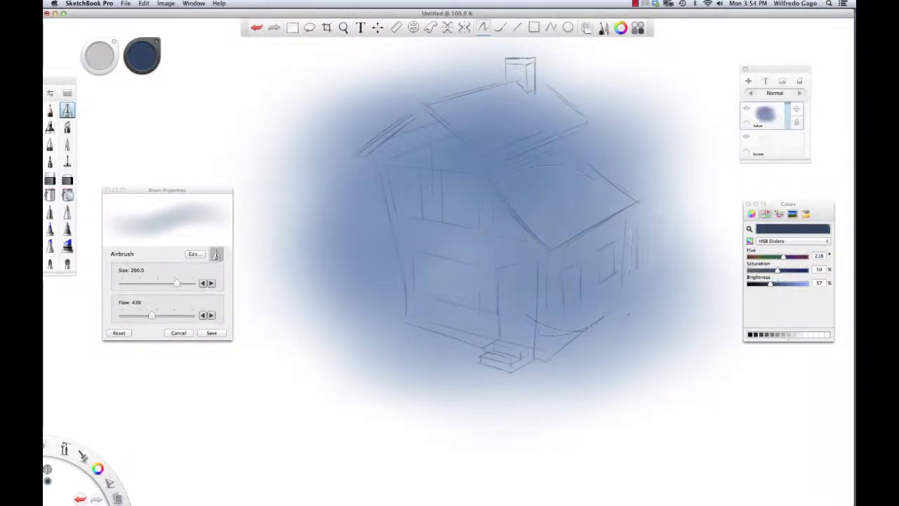
pyautogui.press('[')
pyautogui.press('[')
pyautogui.press('[')
pyautogui.press('[')
pyautogui.press('[')
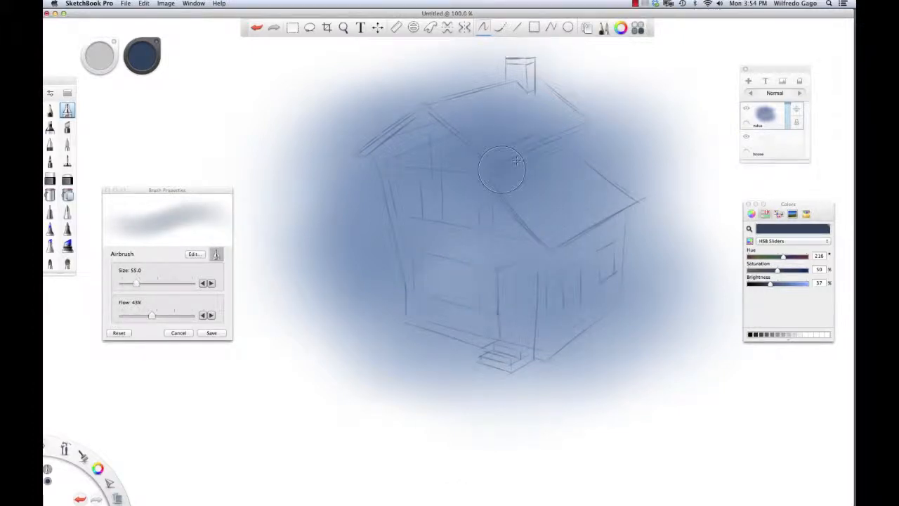
pyautogui.press('[')
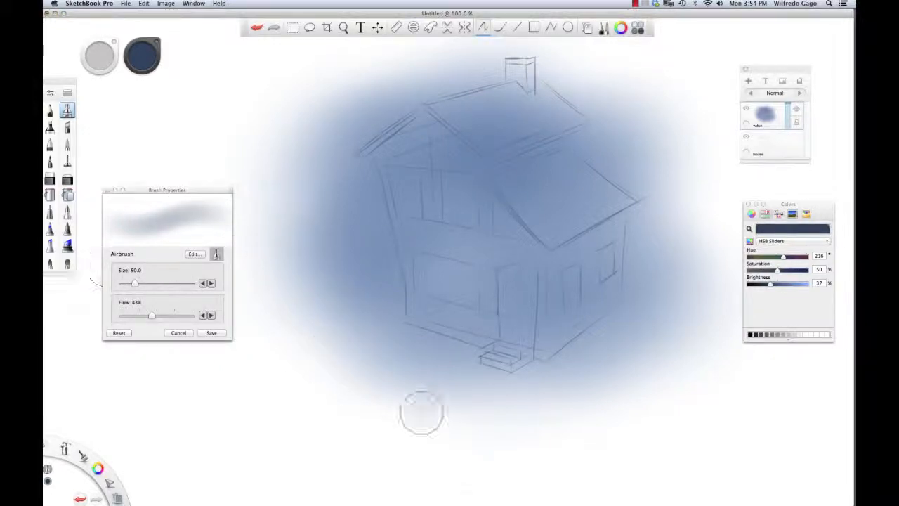
pyautogui.press(']')
pyautogui.press(']')
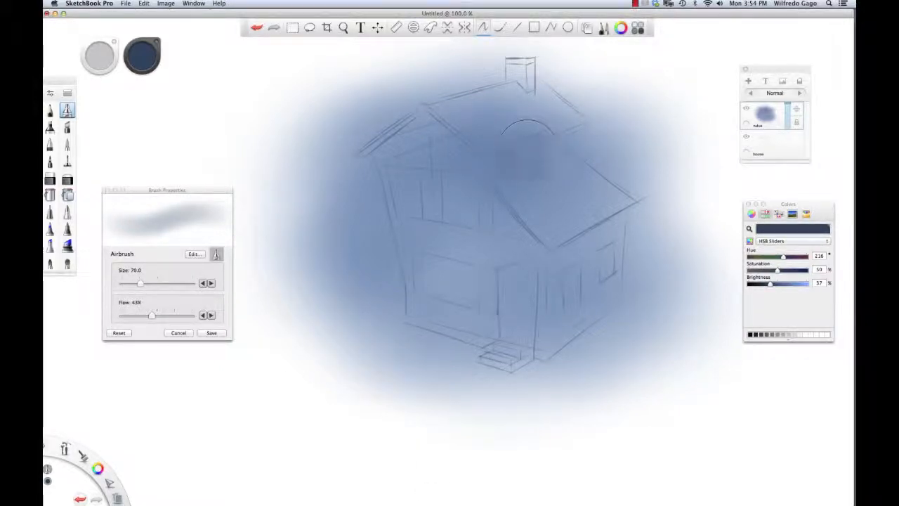
pyautogui.moveTo(505, 165); pyautogui.dragTo(566, 143)
pyautogui.moveTo(552, 339)
pyautogui.mouseDown()
pyautogui.moveTo(555, 309)
pyautogui.moveTo(552, 340)
pyautogui.moveTo(613, 305)
pyautogui.moveTo(619, 291)
pyautogui.moveTo(559, 274)
pyautogui.moveTo(604, 228)
pyautogui.moveTo(628, 224)
pyautogui.moveTo(594, 256)
pyautogui.mouseUp()
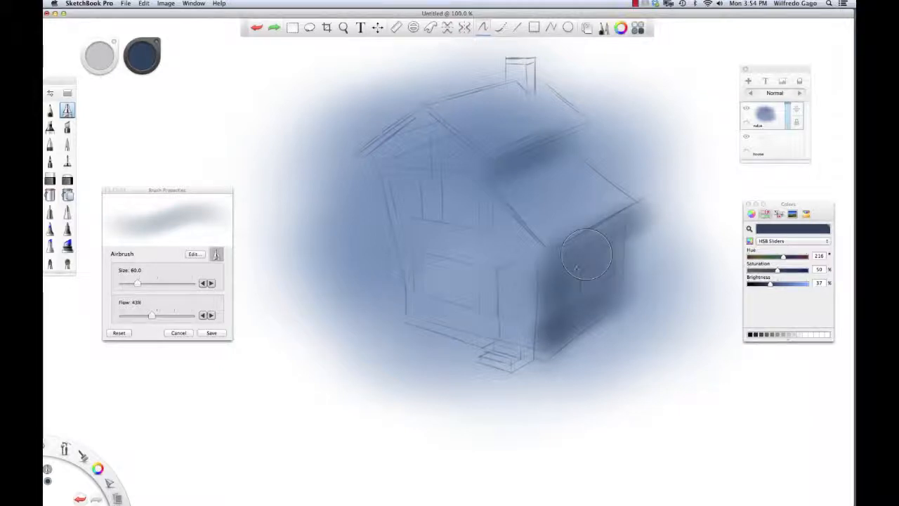
pyautogui.press('super+z')
pyautogui.moveTo(560, 289)
pyautogui.mouseDown()
pyautogui.moveTo(565, 320)
pyautogui.moveTo(625, 232)
pyautogui.moveTo(604, 309)
pyautogui.moveTo(633, 221)
pyautogui.moveTo(619, 224)
pyautogui.moveTo(610, 286)
pyautogui.moveTo(558, 346)
pyautogui.mouseUp()
pyautogui.press('super+z')
pyautogui.press('super+z')
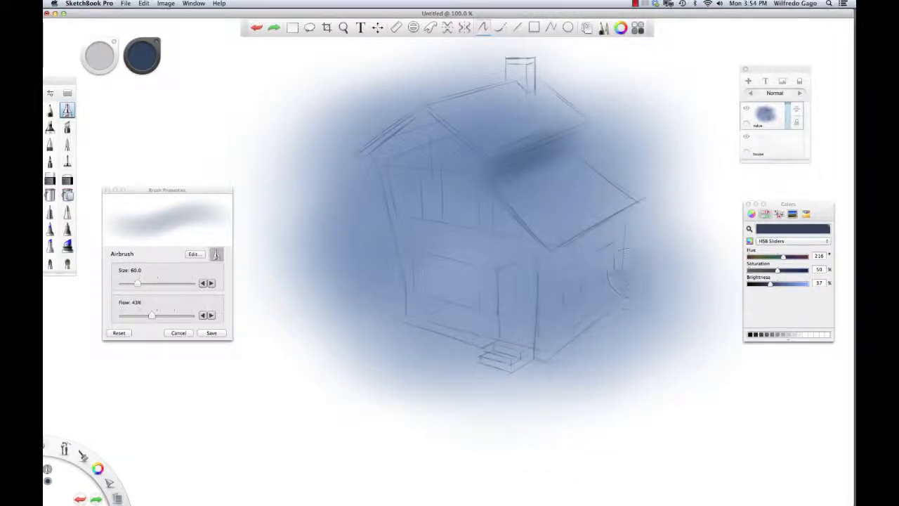
# Airbrush dark blue shading over the house's shadowed side wall with the brush at size 100.
pyautogui.press(']')
pyautogui.press(']')
pyautogui.press(']')
pyautogui.press(']')
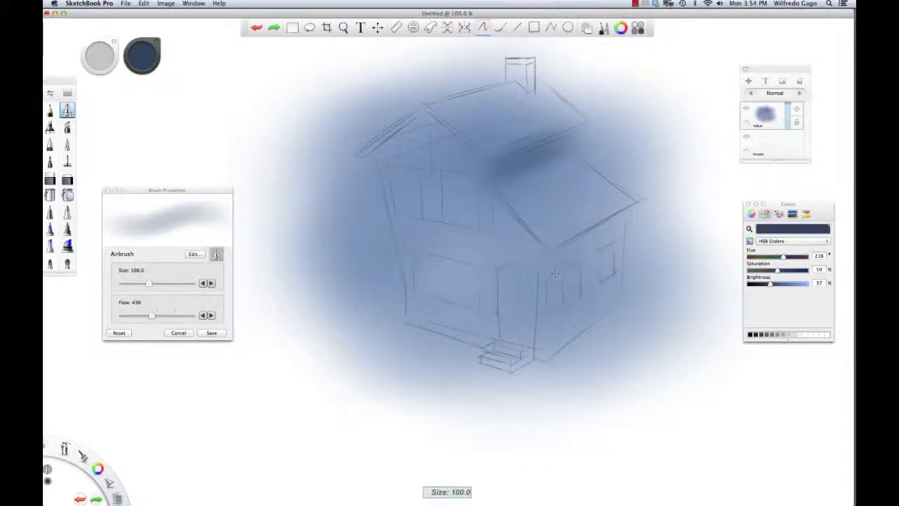
pyautogui.moveTo(625, 236)
pyautogui.mouseDown()
pyautogui.moveTo(587, 260)
pyautogui.moveTo(608, 312)
pyautogui.moveTo(563, 346)
pyautogui.moveTo(632, 246)
pyautogui.moveTo(626, 298)
pyautogui.moveTo(618, 260)
pyautogui.moveTo(554, 264)
pyautogui.moveTo(664, 204)
pyautogui.mouseUp()
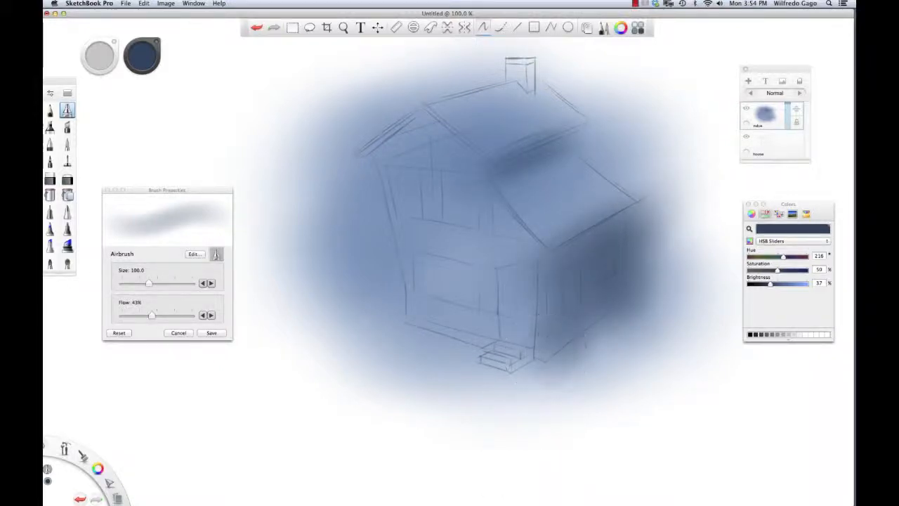
# Reduce the airbrush to size 20 and darken the side wall directly beneath the lower roof's eave.
pyautogui.press('[')
pyautogui.press('[')
pyautogui.press('[')
pyautogui.press('[')
pyautogui.press('[')
pyautogui.press('[')
pyautogui.press('[')
pyautogui.press('[')
pyautogui.press('[')
pyautogui.press('[')
pyautogui.press('[')
pyautogui.press('[')
pyautogui.press('[')
pyautogui.press('[')
pyautogui.press('[')
pyautogui.press('[')
pyautogui.press('[')
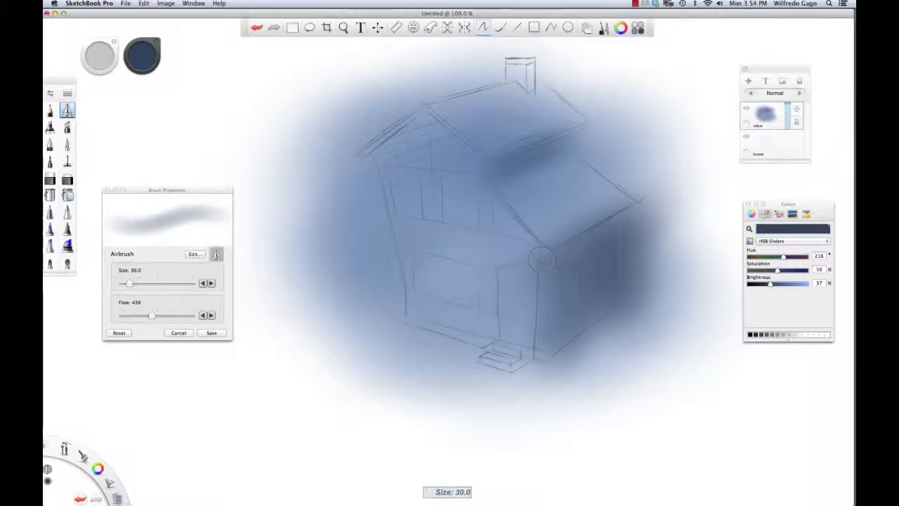
pyautogui.press(']')
pyautogui.press(']')
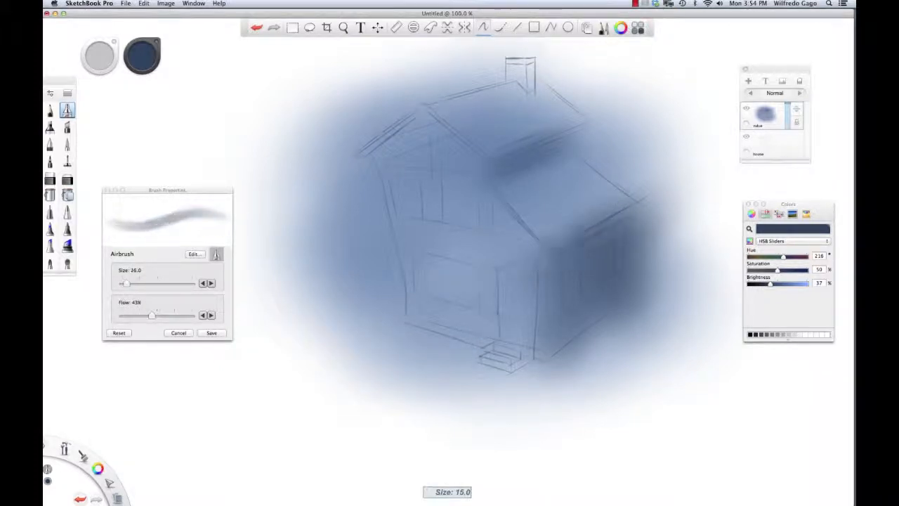
pyautogui.moveTo(556, 246); pyautogui.dragTo(627, 205)
pyautogui.moveTo(556, 253); pyautogui.dragTo(635, 207)
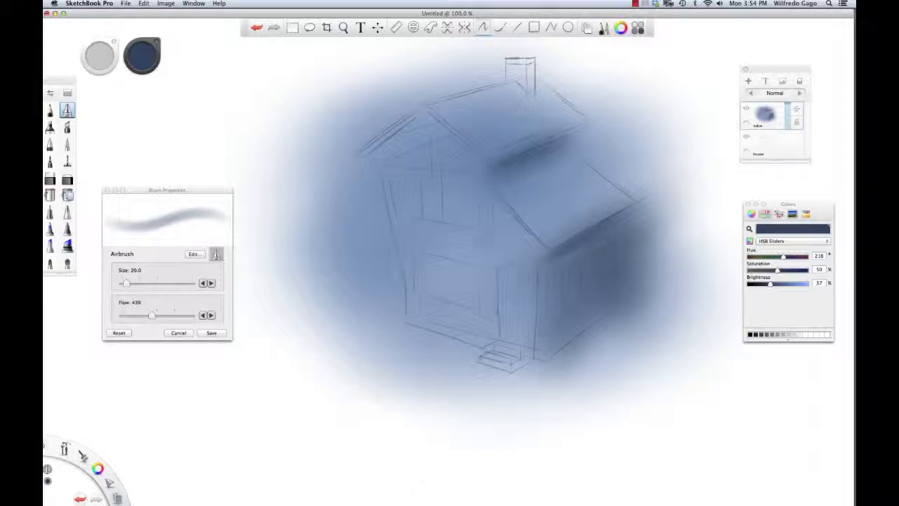
# Reduce the airbrush to size 15 and shade the inner left edge of the front doorway.
pyautogui.press('[')
pyautogui.press('[')
pyautogui.press('[')
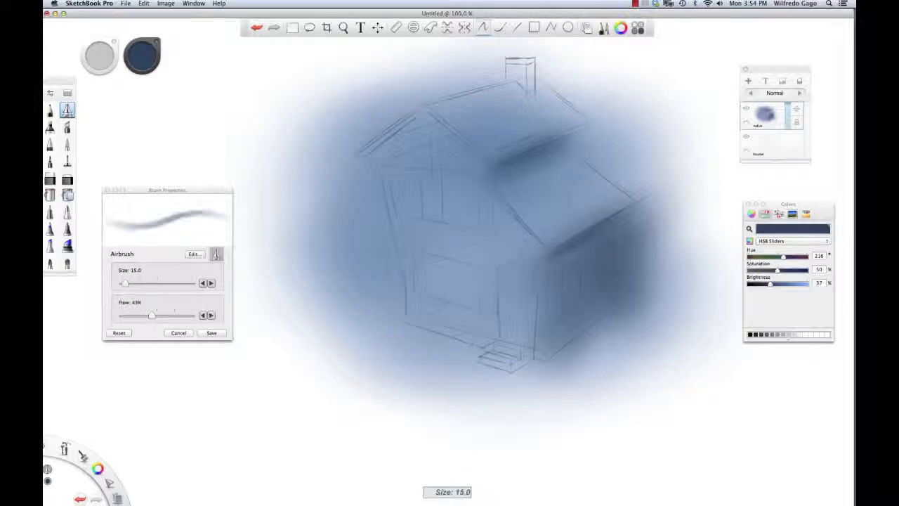
pyautogui.moveTo(500, 270); pyautogui.dragTo(499, 314)
pyautogui.press('super+z')
pyautogui.moveTo(501, 273); pyautogui.dragTo(502, 341)
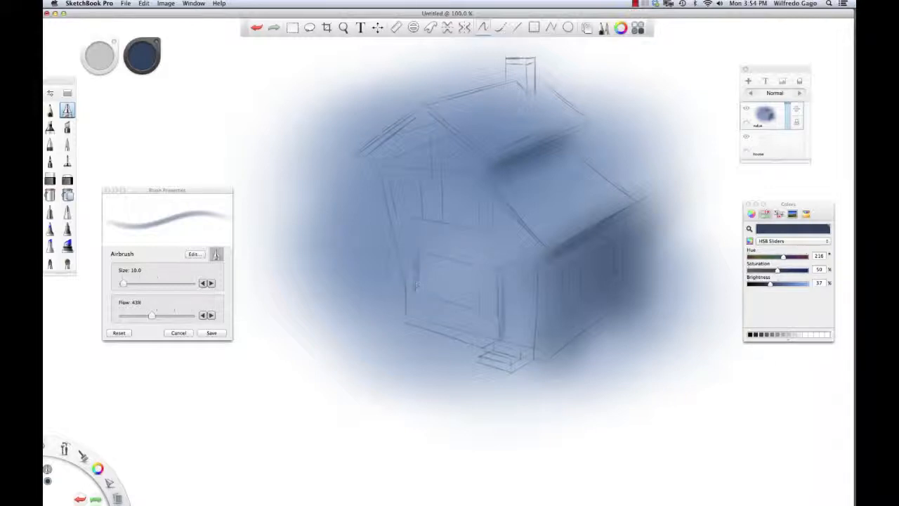
# Shade the left and bottom inner edges of the front lower and upper windows with the airbrush at size 10.
pyautogui.press('super+z')
pyautogui.moveTo(421, 289); pyautogui.dragTo(479, 304)
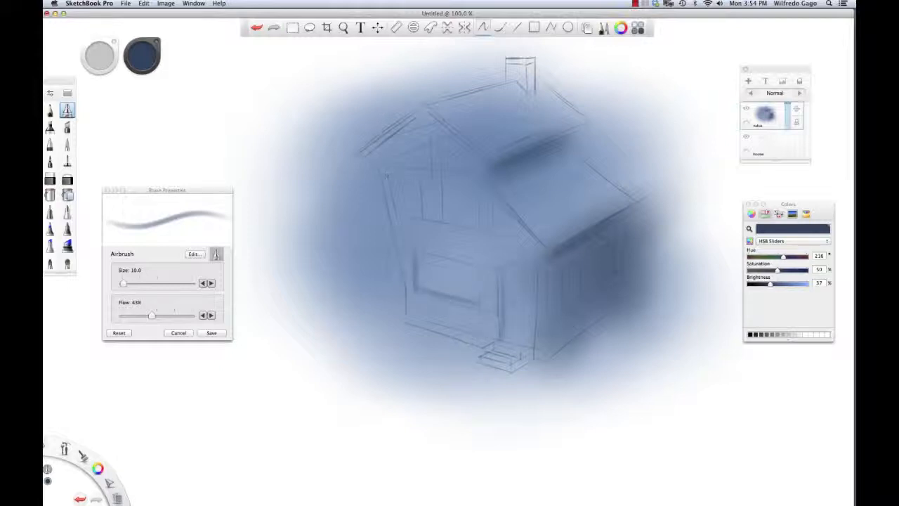
pyautogui.press('super+z')
pyautogui.press('super+z')
pyautogui.moveTo(442, 201)
pyautogui.mouseDown()
pyautogui.moveTo(442, 218)
pyautogui.moveTo(476, 220)
pyautogui.mouseUp()
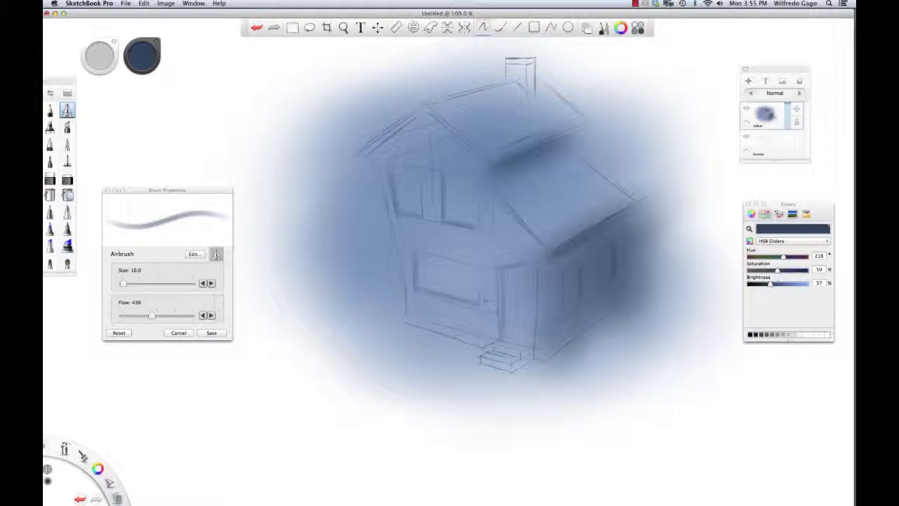
# Shade the shadowed side of the front steps with the airbrush, then raise the brush size to 30.
pyautogui.press('super+z')
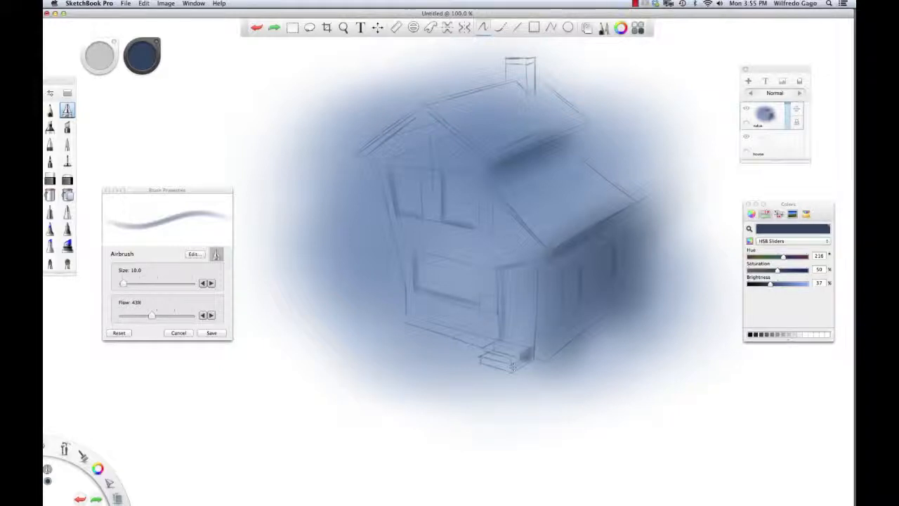
pyautogui.moveTo(514, 367)
pyautogui.mouseDown()
pyautogui.moveTo(526, 360)
pyautogui.moveTo(517, 375)
pyautogui.moveTo(518, 361)
pyautogui.moveTo(535, 350)
pyautogui.mouseUp()
pyautogui.press('super+z')
pyautogui.press(']')
pyautogui.press(']')
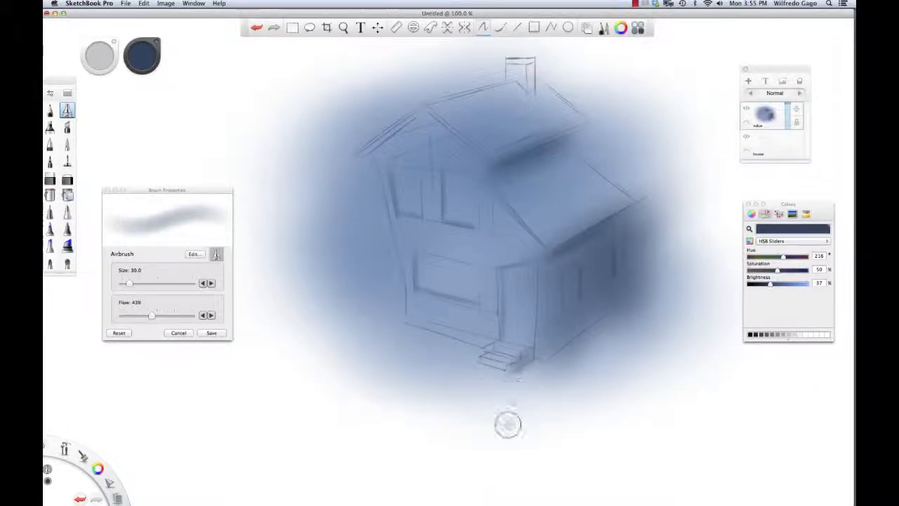
# Reduce the airbrush to size 15 and shade beneath the left eave of the front gable.
pyautogui.press('[')
pyautogui.press('[')
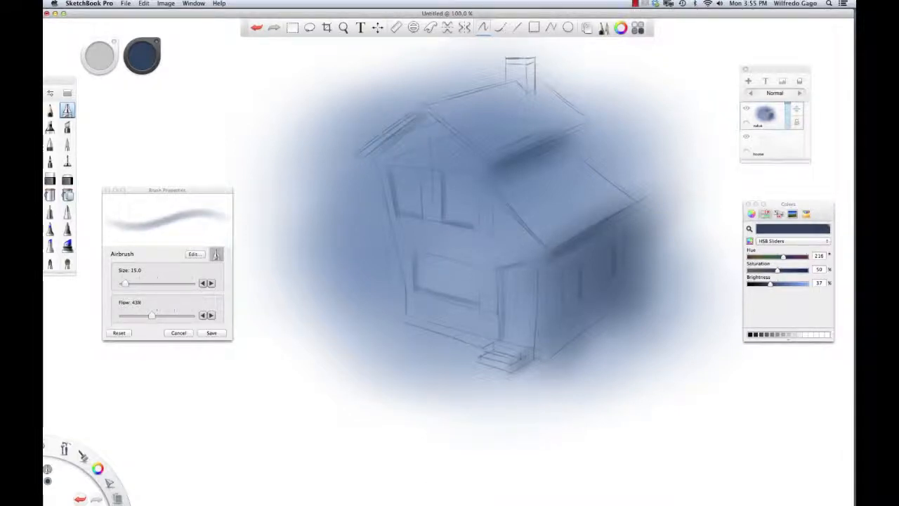
pyautogui.moveTo(392, 136); pyautogui.dragTo(365, 152)
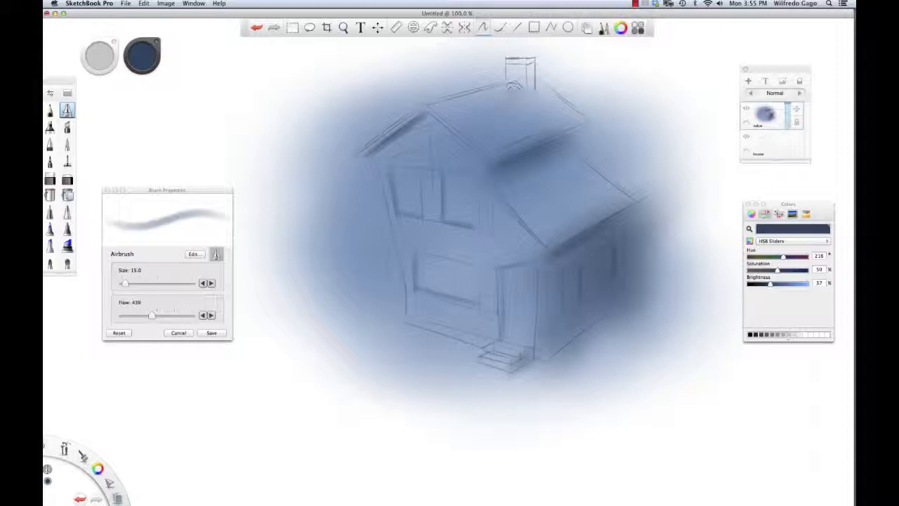
# Sample the lighter blue from the upper roof and airbrush around the roof ridge and chimney at size 35.
pyautogui.keyDown('alt'); pyautogui.click(508, 105); pyautogui.keyUp('alt')
pyautogui.press(']')
pyautogui.press(']')
pyautogui.press(']')
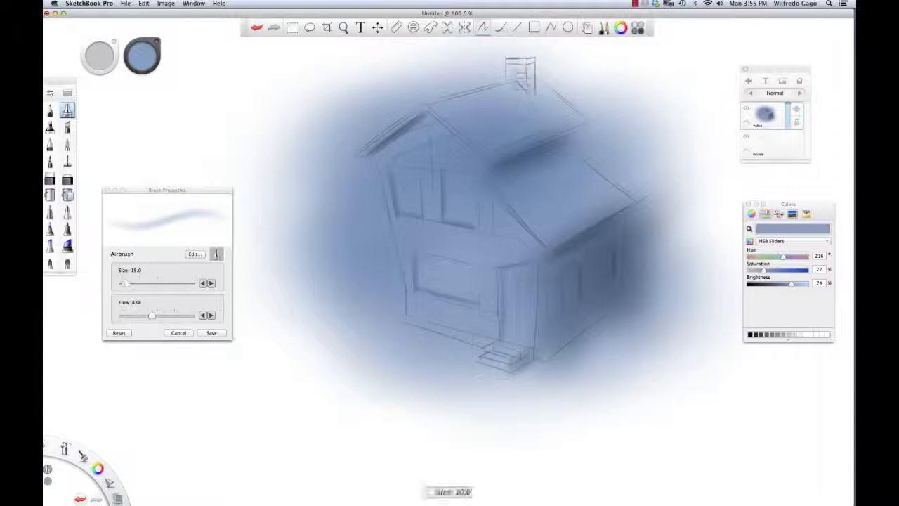
pyautogui.press(']')
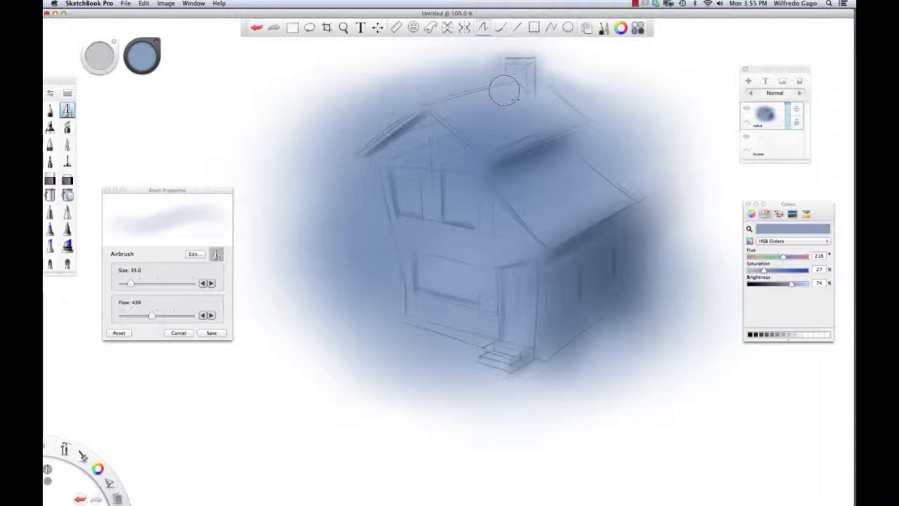
# Lighten the color to saturation 9 and brightness 88, and fill the upper-left window pane with the airbrush at size 20.
pyautogui.moveTo(794, 285); pyautogui.dragTo(757, 273)
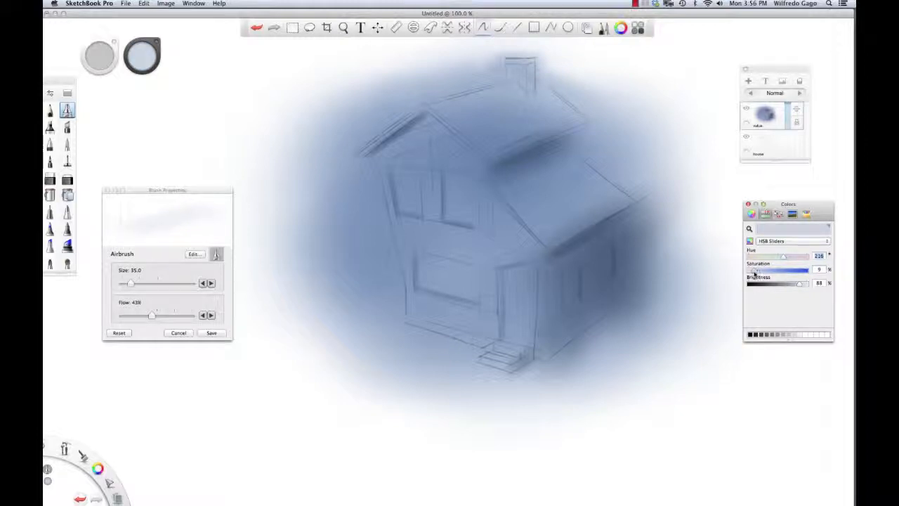
pyautogui.moveTo(756, 273)
pyautogui.mouseDown()
pyautogui.moveTo(780, 273)
pyautogui.moveTo(753, 276)
pyautogui.mouseUp()
pyautogui.press('[')
pyautogui.press('[')
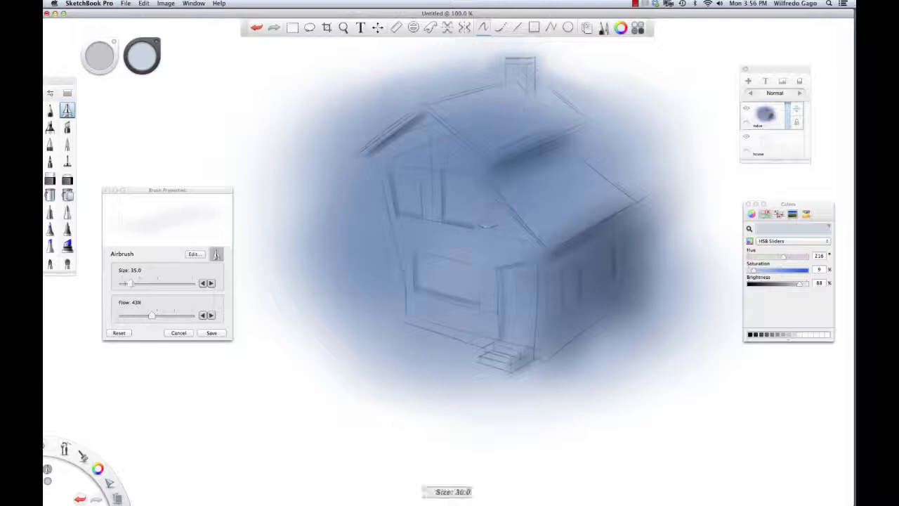
pyautogui.press('[')
pyautogui.moveTo(400, 176)
pyautogui.mouseDown()
pyautogui.moveTo(406, 201)
pyautogui.moveTo(416, 200)
pyautogui.moveTo(413, 180)
pyautogui.moveTo(393, 171)
pyautogui.mouseUp()
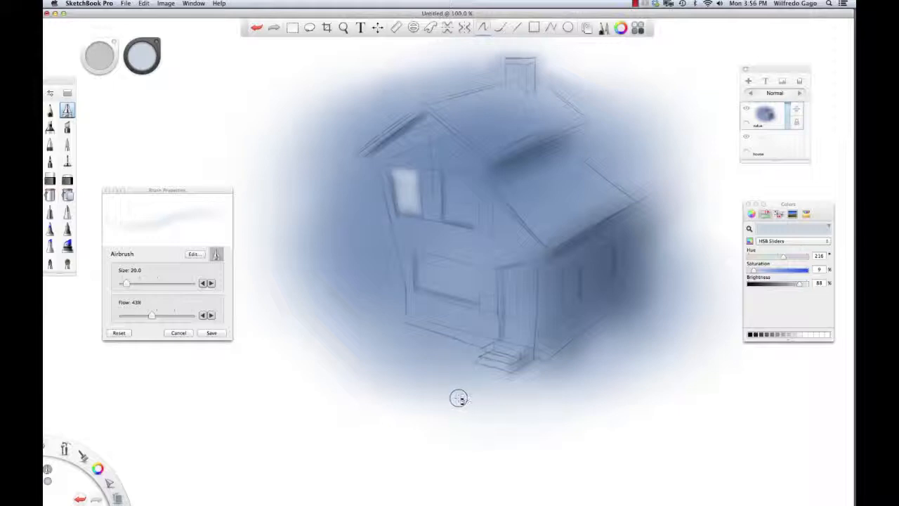
# Undo the window pane fill and add a new layer above the value layer.
pyautogui.press('super+z')
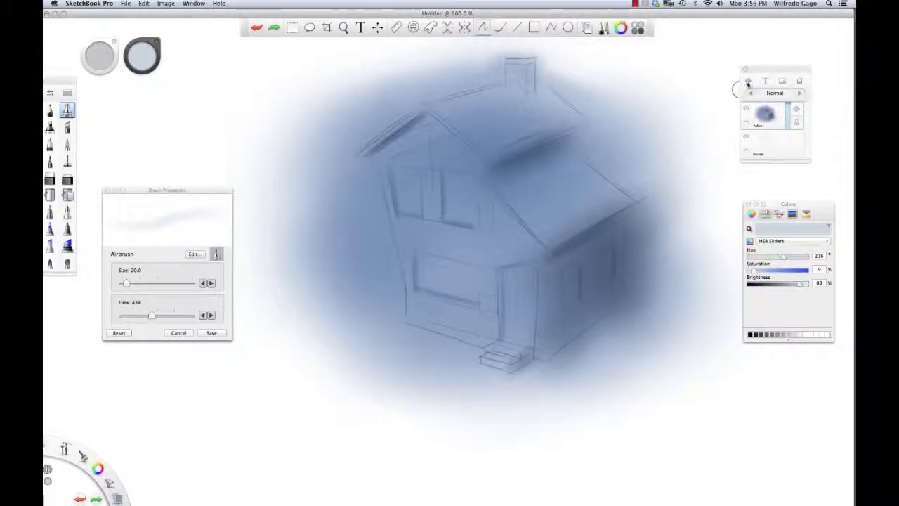
pyautogui.click(749, 82)
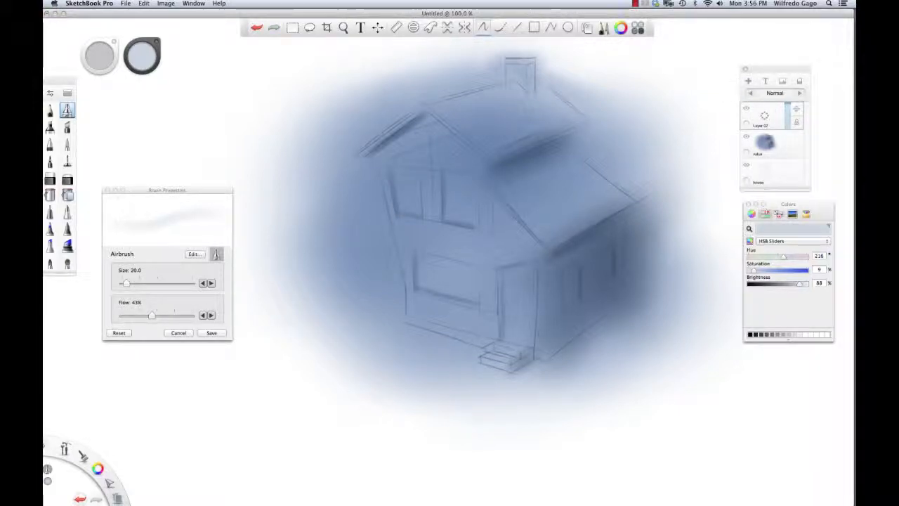
# Airbrush a pale glow over the upper and lower front windows and the side windows at size 50.
pyautogui.press(']')
pyautogui.press(']')
pyautogui.press(']')
pyautogui.press(']')
pyautogui.press(']')
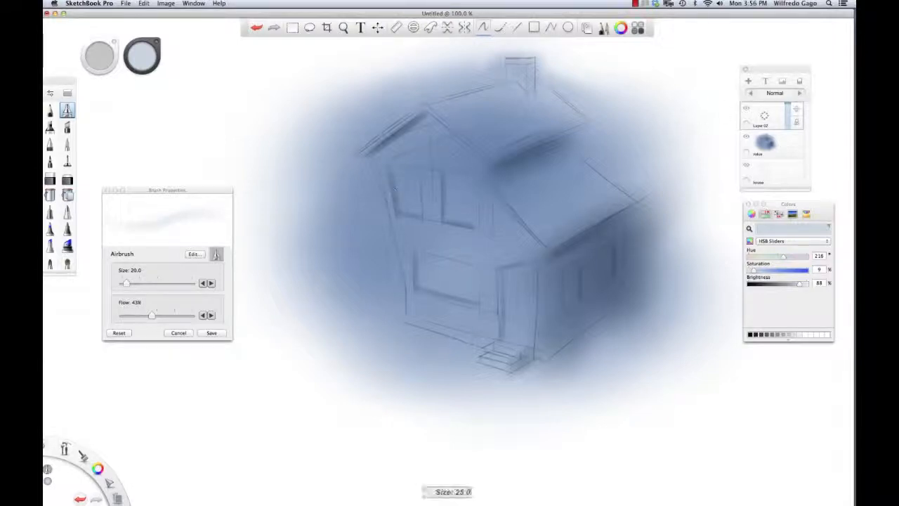
pyautogui.press(']')
pyautogui.press(']')
pyautogui.press(']')
pyautogui.press(']')
pyautogui.press(']')
pyautogui.moveTo(402, 179); pyautogui.dragTo(415, 209)
pyautogui.moveTo(392, 160); pyautogui.dragTo(411, 167)
pyautogui.moveTo(448, 213)
pyautogui.mouseDown()
pyautogui.moveTo(451, 181)
pyautogui.moveTo(470, 219)
pyautogui.mouseUp()
pyautogui.moveTo(415, 271)
pyautogui.mouseDown()
pyautogui.moveTo(467, 261)
pyautogui.moveTo(421, 293)
pyautogui.moveTo(472, 282)
pyautogui.mouseUp()
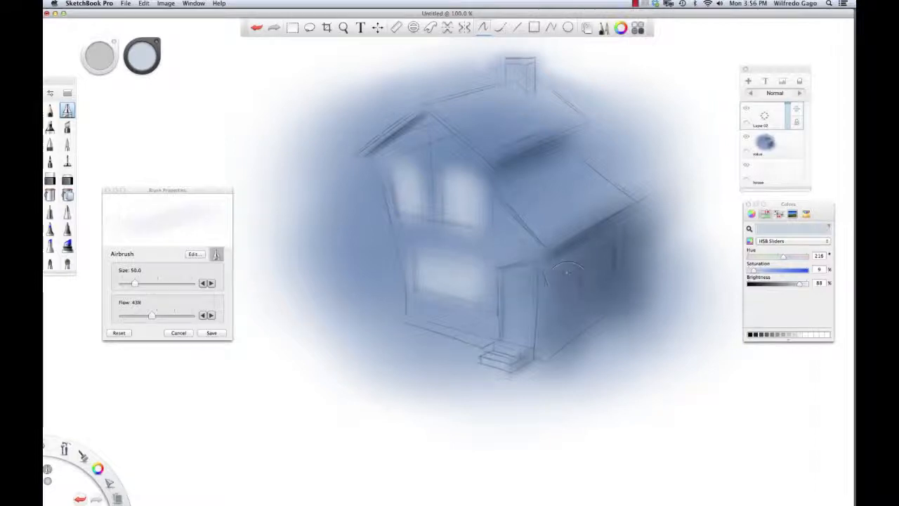
pyautogui.moveTo(570, 285)
pyautogui.mouseDown()
pyautogui.moveTo(597, 278)
pyautogui.moveTo(573, 298)
pyautogui.moveTo(608, 244)
pyautogui.mouseUp()
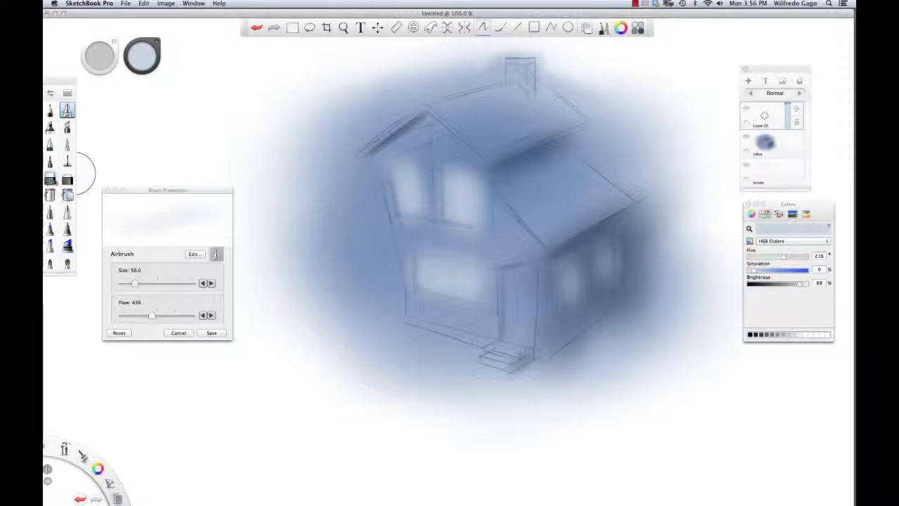
# Trim the glow around the windows with the Soft Eraser at size 26.2 and 100% amount erased, undoing the last erasure.
pyautogui.click(51, 180)
pyautogui.click(67, 180)
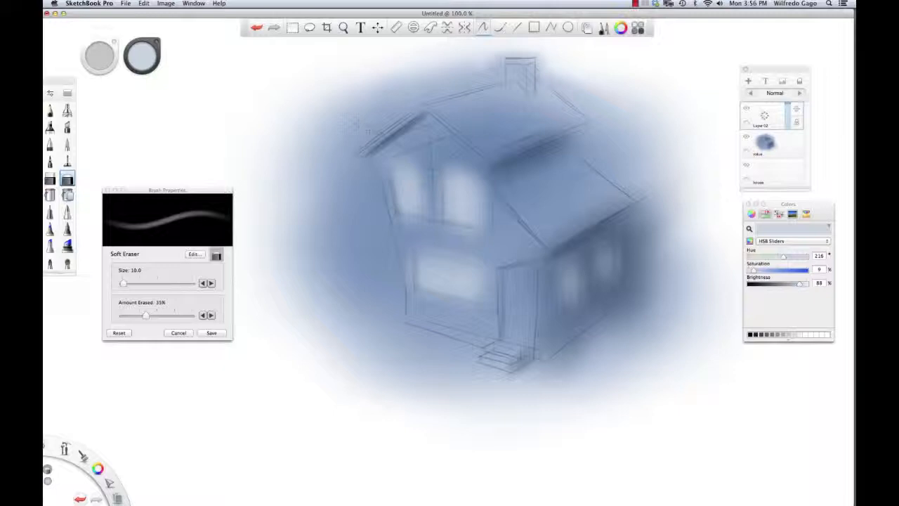
pyautogui.press(']')
pyautogui.press(']')
pyautogui.press(']')
pyautogui.press(']')
pyautogui.press(']')
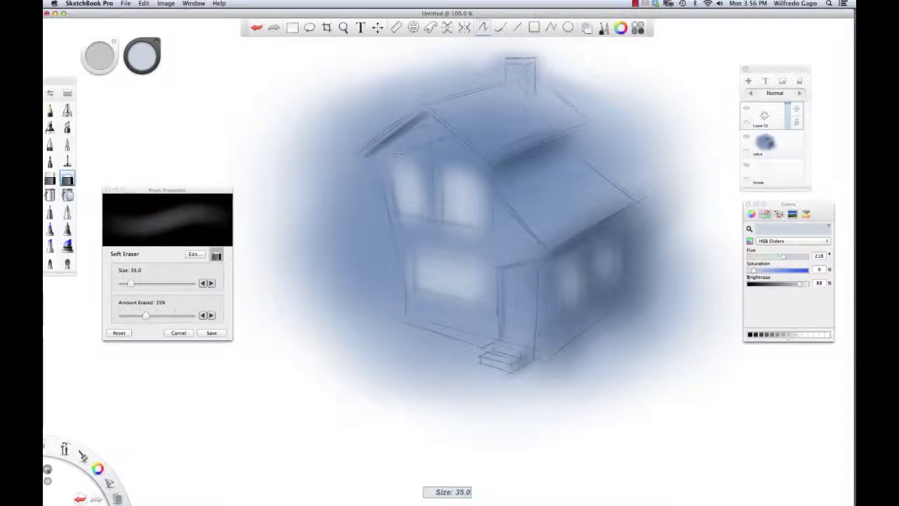
pyautogui.press('[')
pyautogui.moveTo(130, 282); pyautogui.dragTo(127, 283)
pyautogui.moveTo(146, 315); pyautogui.dragTo(192, 316)
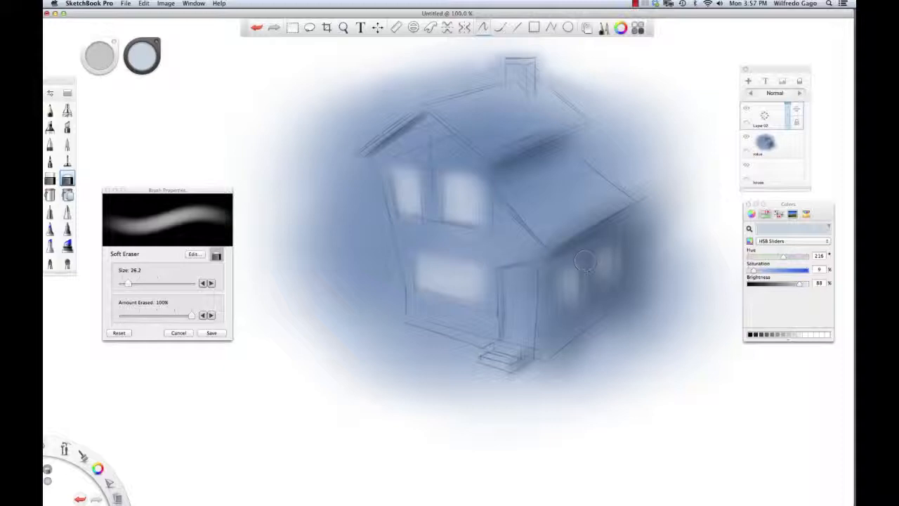
pyautogui.press('super+z')
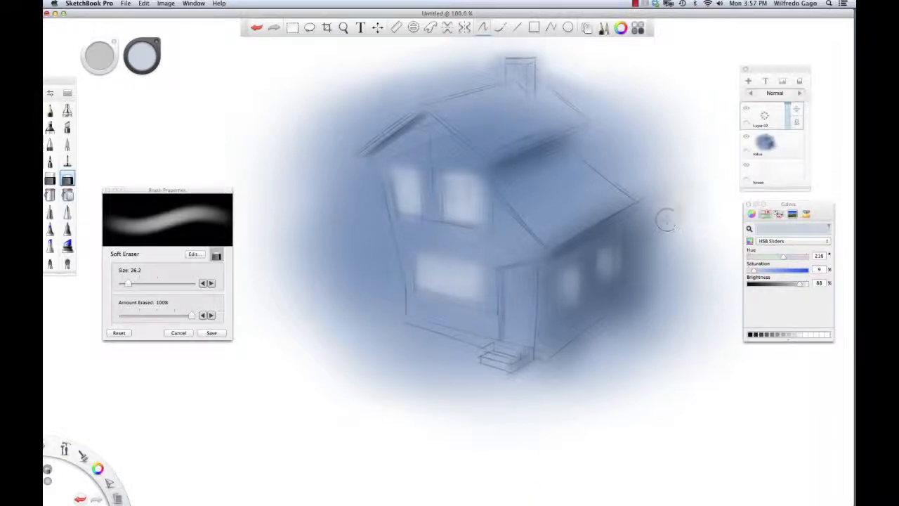
# Return to the airbrush, sample the front wall's blue, and darken it to saturation 43 and brightness 44 with the value layer active.
pyautogui.press('e')
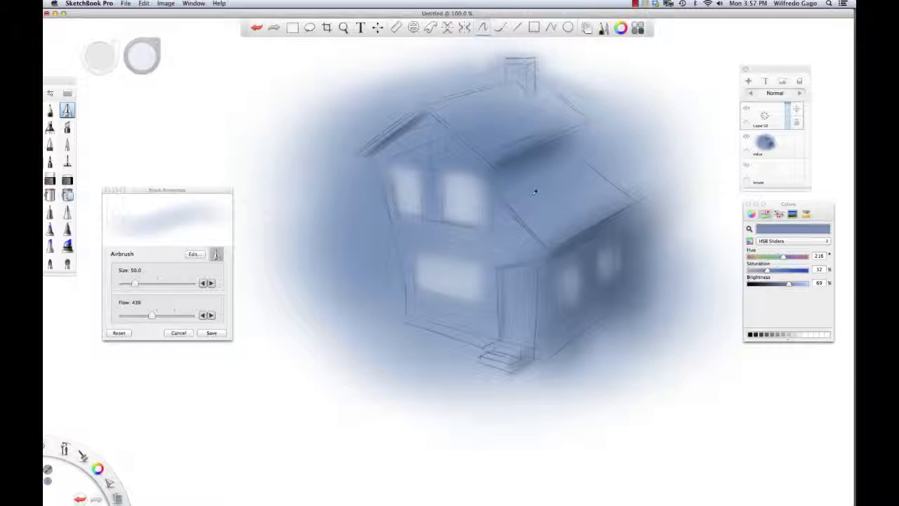
pyautogui.keyDown('alt'); pyautogui.click(503, 238); pyautogui.keyUp('alt')
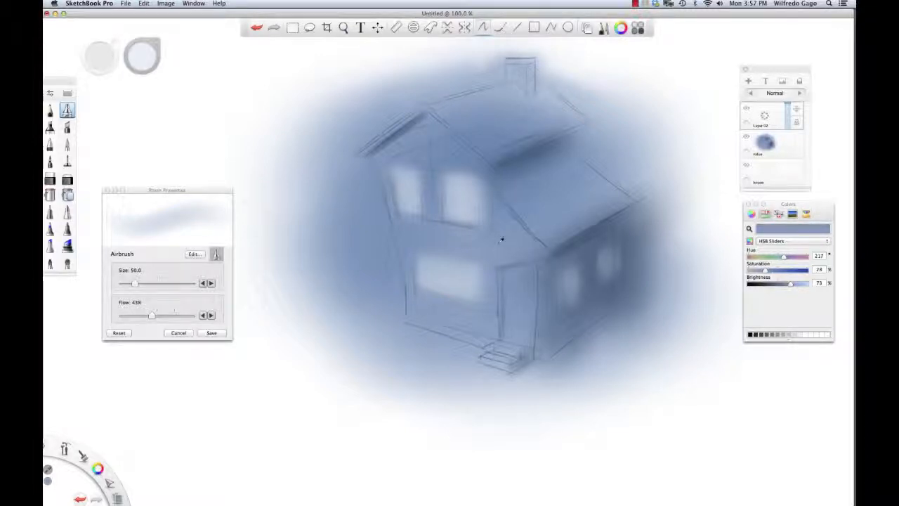
pyautogui.moveTo(506, 232); pyautogui.dragTo(507, 224)
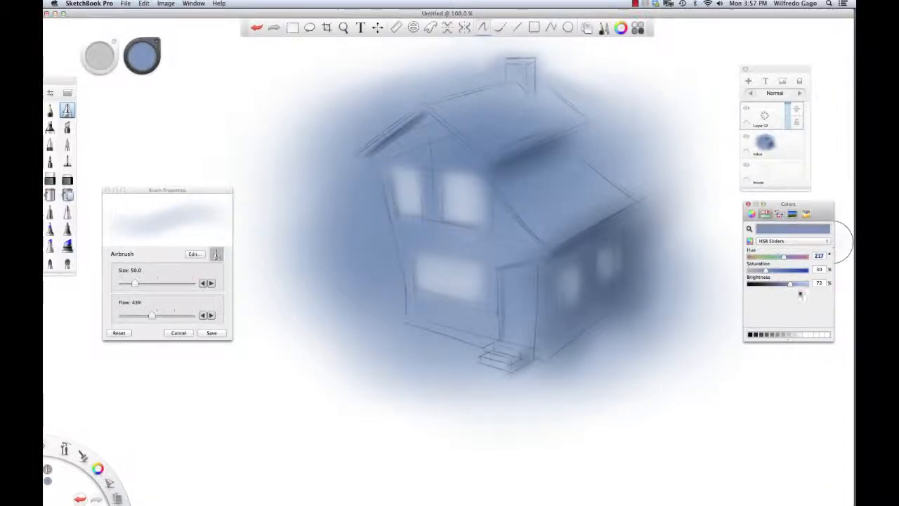
pyautogui.click(766, 147)
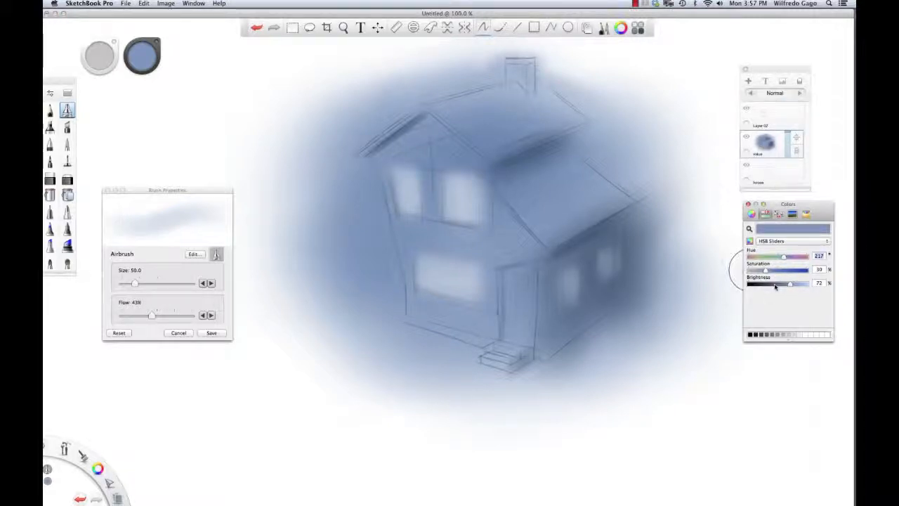
pyautogui.moveTo(790, 283); pyautogui.dragTo(774, 284)
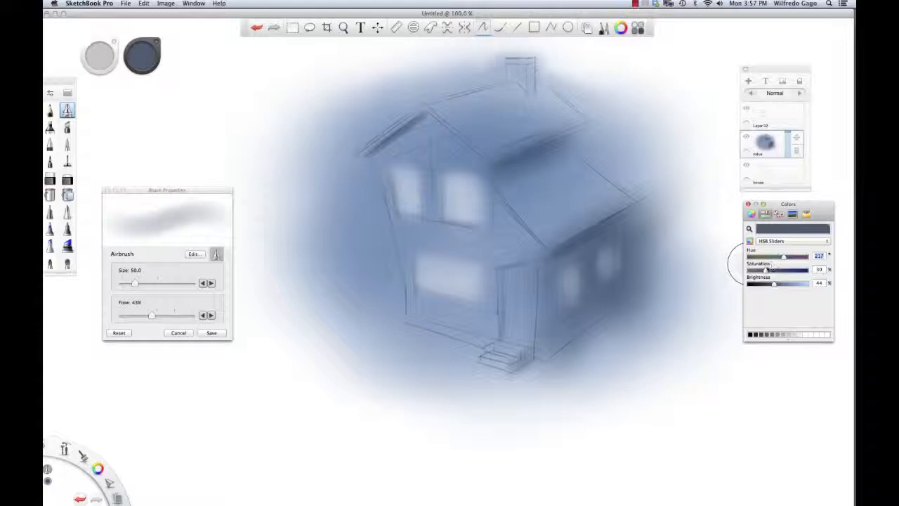
pyautogui.moveTo(769, 272); pyautogui.dragTo(774, 272)
# Fill the lower and upper roof planes with the dark blue using the airbrush at size 50.
pyautogui.moveTo(527, 180)
pyautogui.mouseDown()
pyautogui.moveTo(576, 172)
pyautogui.moveTo(576, 197)
pyautogui.moveTo(622, 193)
pyautogui.moveTo(551, 236)
pyautogui.mouseUp()
pyautogui.moveTo(502, 193)
pyautogui.mouseDown()
pyautogui.moveTo(616, 209)
pyautogui.moveTo(593, 195)
pyautogui.moveTo(613, 197)
pyautogui.mouseUp()
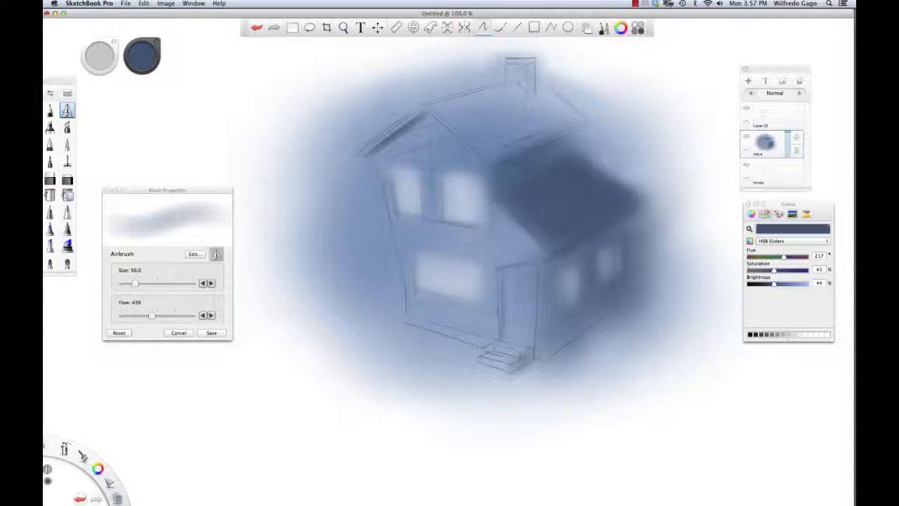
pyautogui.moveTo(575, 142)
pyautogui.mouseDown()
pyautogui.moveTo(429, 106)
pyautogui.moveTo(485, 141)
pyautogui.moveTo(548, 133)
pyautogui.mouseUp()
pyautogui.moveTo(499, 151)
pyautogui.mouseDown()
pyautogui.moveTo(573, 120)
pyautogui.moveTo(513, 113)
pyautogui.moveTo(491, 98)
pyautogui.moveTo(523, 101)
pyautogui.moveTo(450, 92)
pyautogui.moveTo(570, 91)
pyautogui.moveTo(545, 81)
pyautogui.moveTo(594, 120)
pyautogui.moveTo(561, 131)
pyautogui.mouseUp()
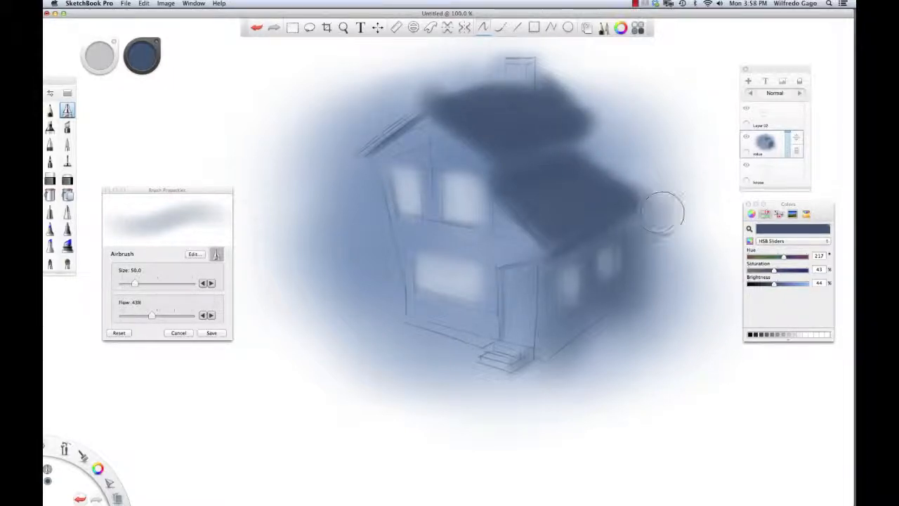
# Lower the color's brightness to 33 and airbrush a thin line along the upper roof's lower edge at size 5.
pyautogui.moveTo(774, 284); pyautogui.dragTo(768, 284)
pyautogui.press('[')
pyautogui.press('[')
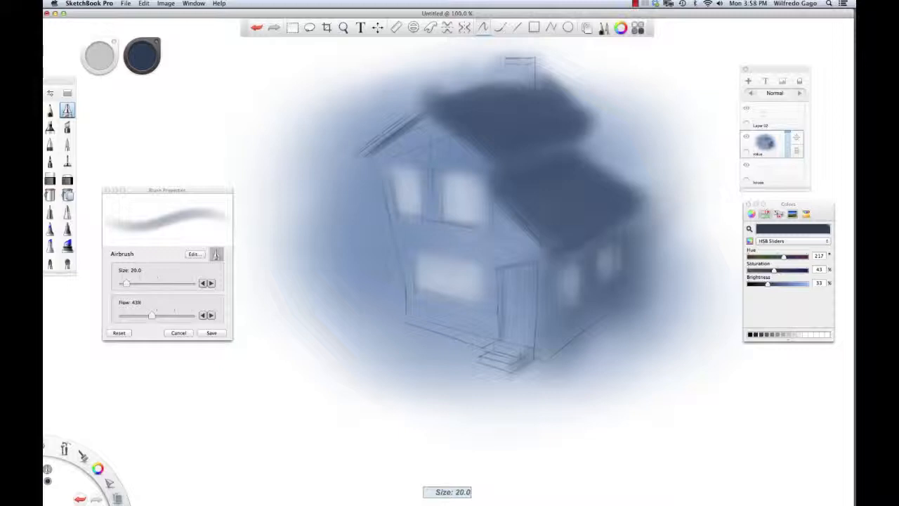
pyautogui.press('[')
pyautogui.press('[')
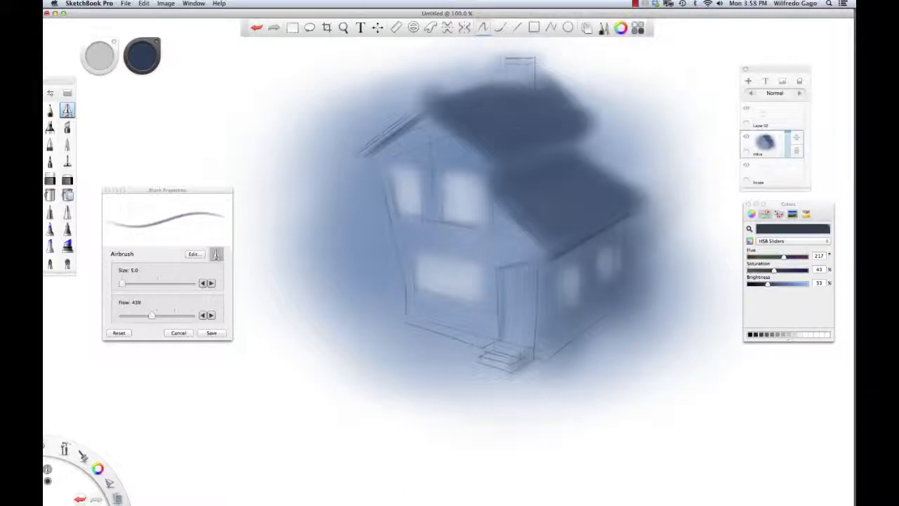
pyautogui.press('super+z')
pyautogui.moveTo(538, 150); pyautogui.dragTo(581, 130)
pyautogui.moveTo(492, 168); pyautogui.dragTo(582, 132)
# Darken the front gable's left eave with the airbrush at size 8 and draw a small diagonal arrow beyond the house's upper-left side.
pyautogui.press(']')
pyautogui.press(']')
pyautogui.press(']')
pyautogui.moveTo(364, 153); pyautogui.dragTo(403, 122)
pyautogui.press('super+z')
pyautogui.moveTo(365, 153)
pyautogui.mouseDown()
pyautogui.moveTo(410, 118)
pyautogui.moveTo(364, 149)
pyautogui.mouseUp()
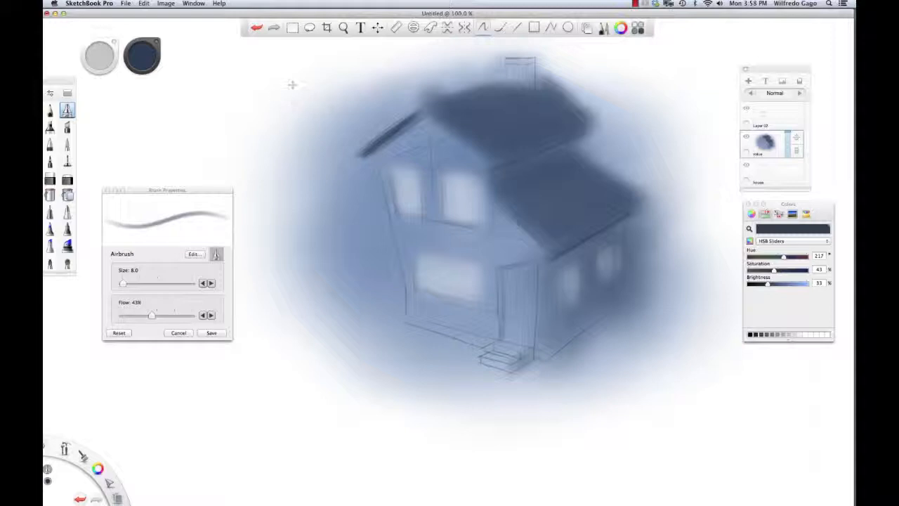
pyautogui.moveTo(287, 72); pyautogui.dragTo(304, 90)
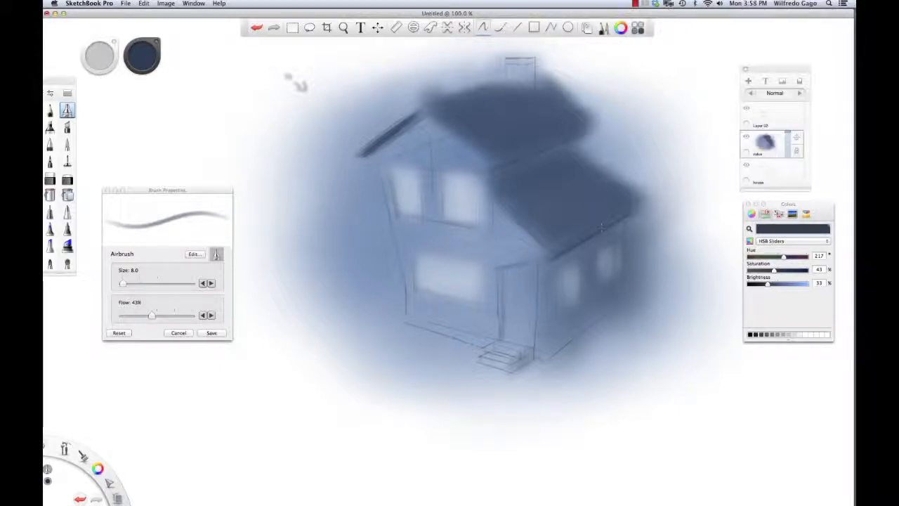
# Darken the shadowed side wall around its windows with the airbrush at size 50.
pyautogui.press(']')
pyautogui.press(']')
pyautogui.press(']')
pyautogui.press(']')
pyautogui.press(']')
pyautogui.press(']')
pyautogui.press(']')
pyautogui.press(']')
pyautogui.press(']')
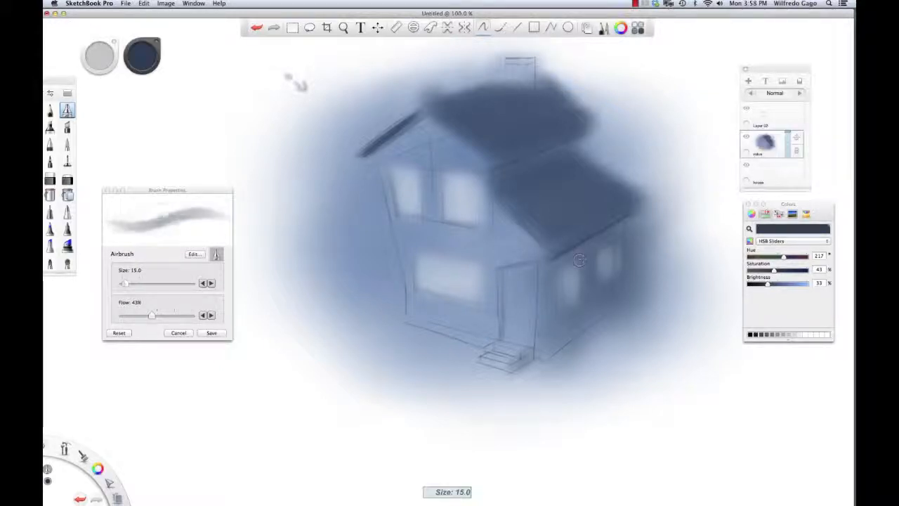
pyautogui.press(']')
pyautogui.moveTo(596, 244)
pyautogui.mouseDown()
pyautogui.moveTo(557, 267)
pyautogui.moveTo(560, 287)
pyautogui.moveTo(587, 301)
pyautogui.moveTo(548, 356)
pyautogui.mouseUp()
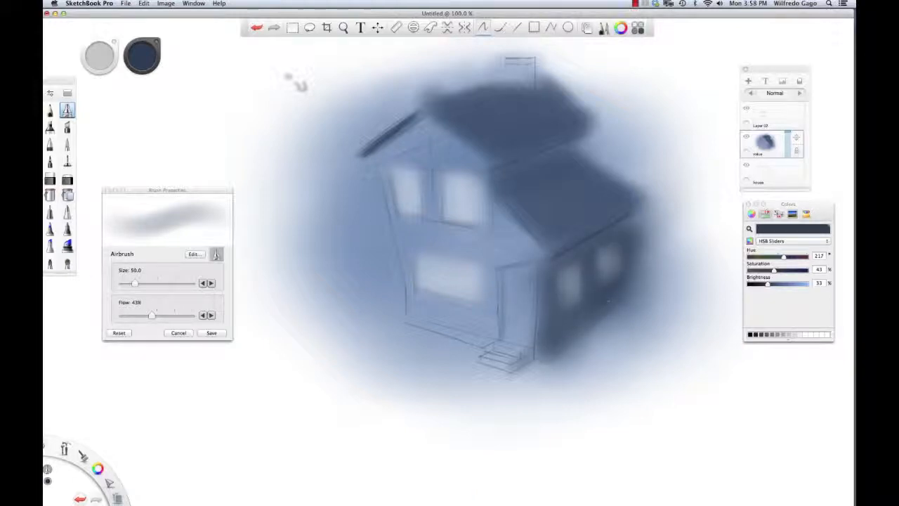
# Sample the front wall's lighter blue and sharpen the vertical corner beside the door with the airbrush at size 5 to 7.
pyautogui.keyDown('alt'); pyautogui.click(508, 234); pyautogui.keyUp('alt')
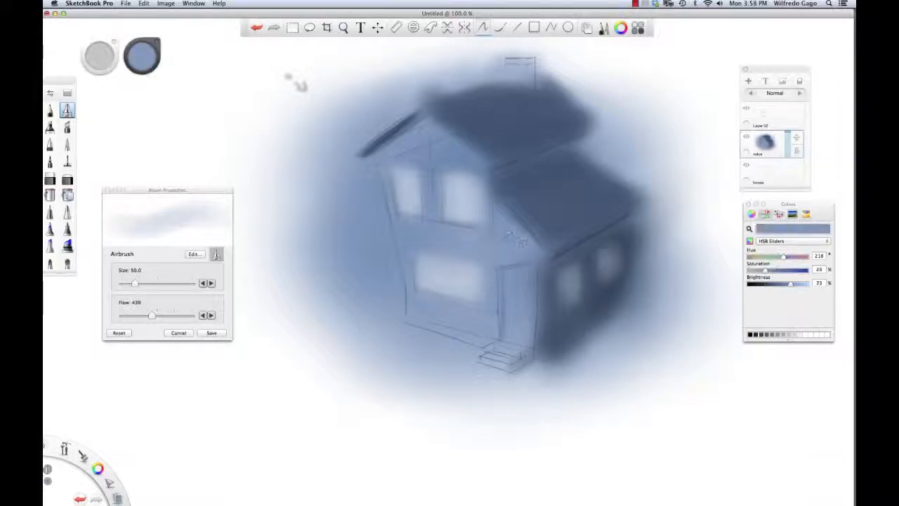
pyautogui.press('[')
pyautogui.press('[')
pyautogui.press('[')
pyautogui.press('[')
pyautogui.press('[')
pyautogui.press('[')
pyautogui.press('[')
pyautogui.press('[')
pyautogui.press('[')
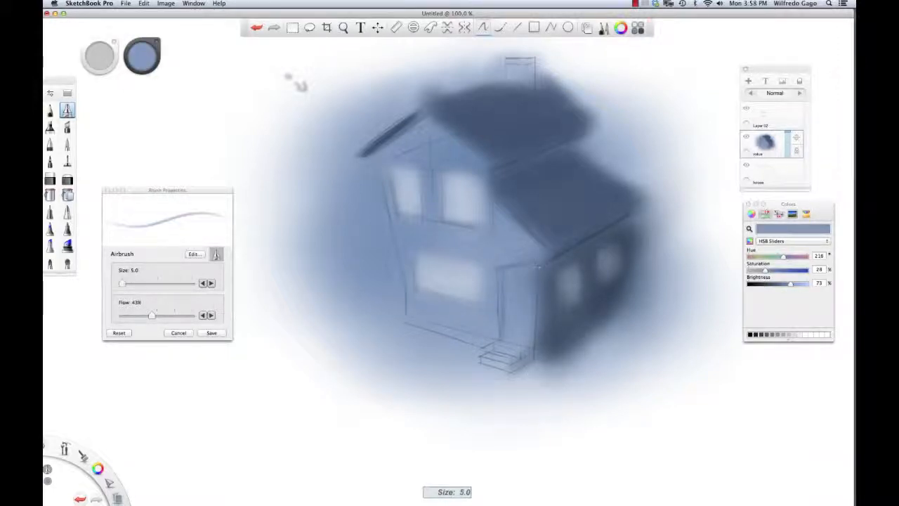
pyautogui.moveTo(542, 270); pyautogui.dragTo(542, 346)
pyautogui.moveTo(538, 283); pyautogui.dragTo(537, 350)
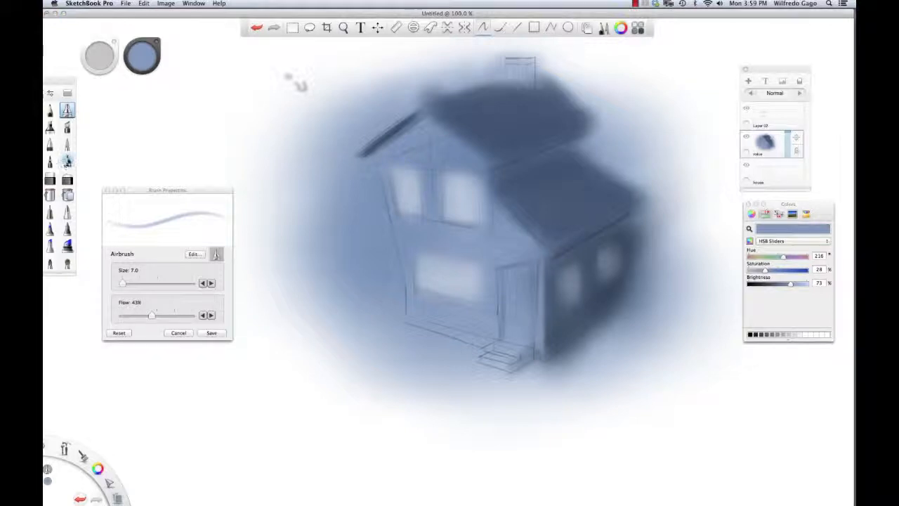
# Switch to the Felt Pen with heavy-pressure size 14 and sample a dark blue at saturation 40 and brightness 39.
pyautogui.click(67, 161)
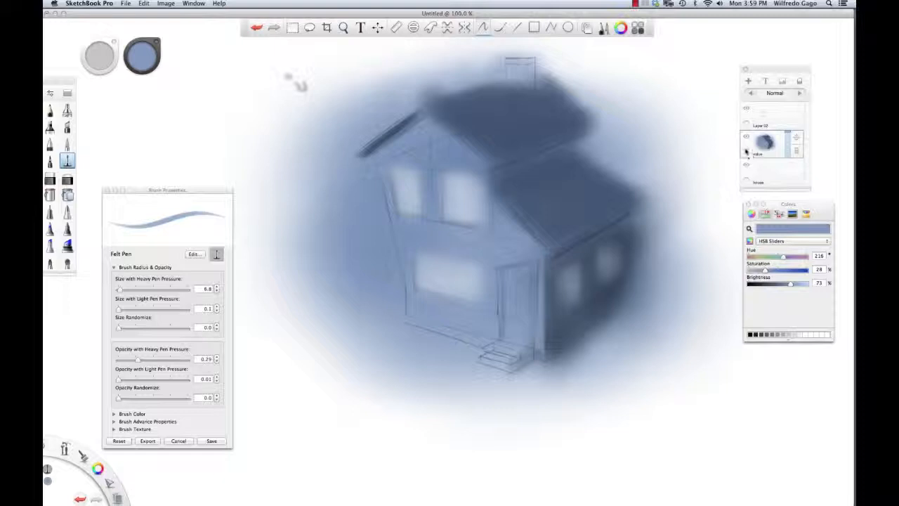
pyautogui.moveTo(120, 289); pyautogui.dragTo(121, 290)
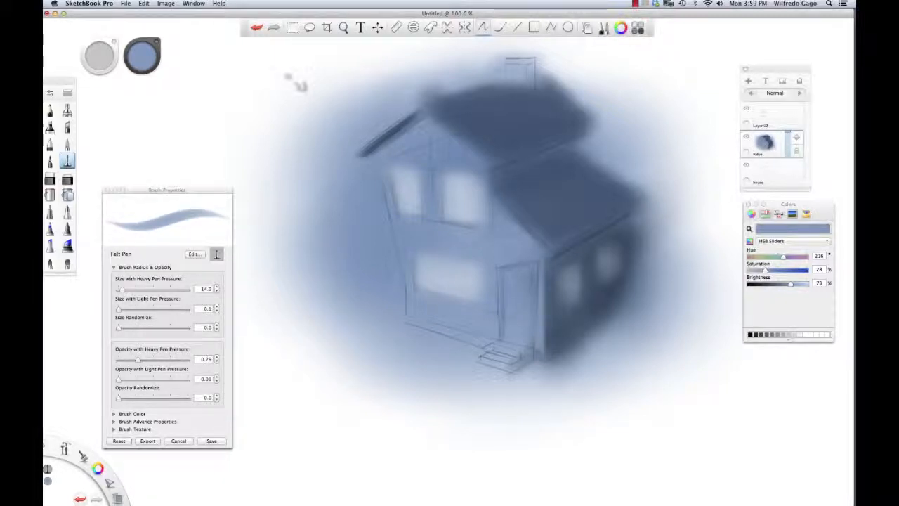
pyautogui.press('i')
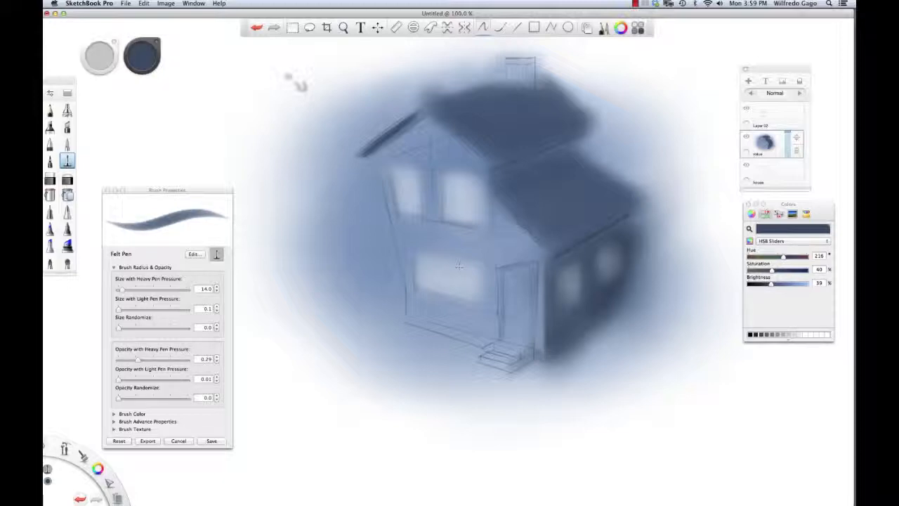
# Try to outline the front door freehand with the Felt Pen.
pyautogui.press(']')
pyautogui.press(']')
pyautogui.press(']')
pyautogui.press('[')
pyautogui.moveTo(496, 269)
pyautogui.mouseDown()
pyautogui.moveTo(542, 258)
pyautogui.moveTo(499, 332)
pyautogui.mouseUp()
pyautogui.press('super+z')
pyautogui.press('[')
pyautogui.press('[')
pyautogui.press('super+z')
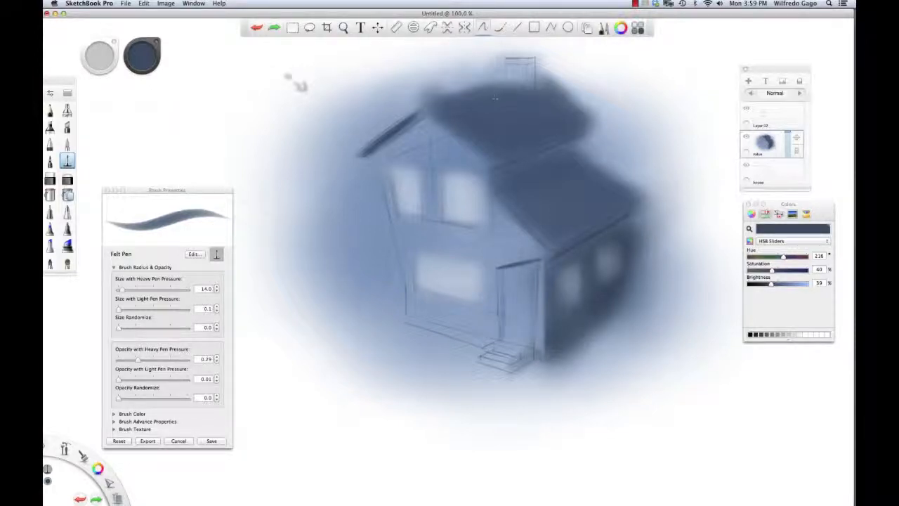
# Outline the front door with straight Felt Pen lines, reducing the pen size to 6.
pyautogui.click(518, 29)
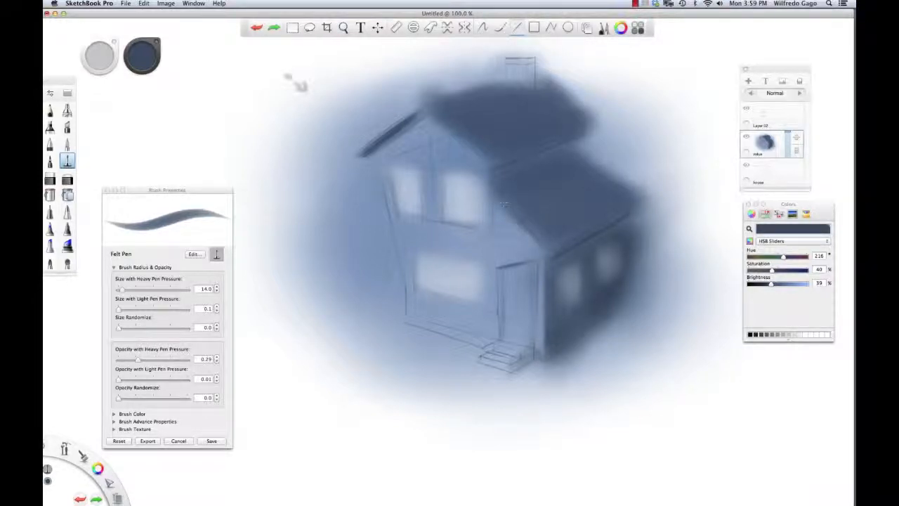
pyautogui.moveTo(524, 262); pyautogui.dragTo(539, 260)
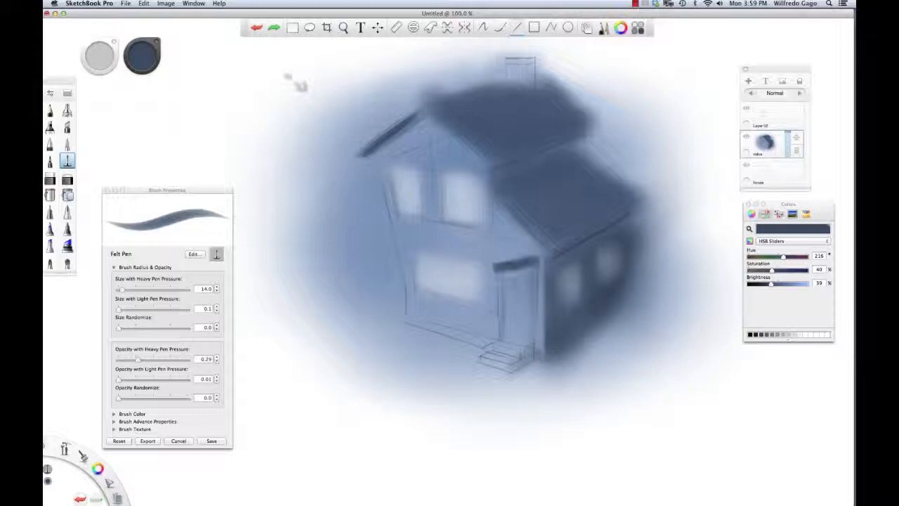
pyautogui.press('super+z')
pyautogui.press('[')
pyautogui.press('[')
pyautogui.press('[')
pyautogui.press('[')
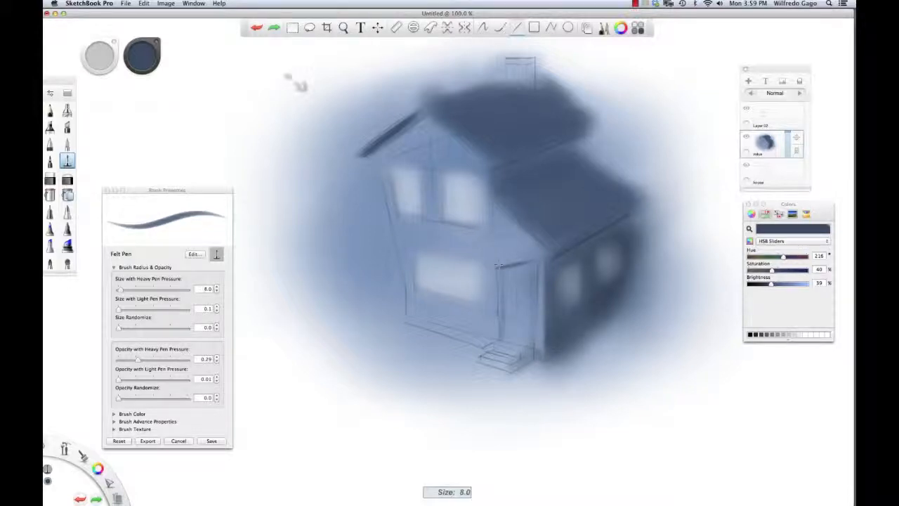
pyautogui.moveTo(496, 267); pyautogui.dragTo(538, 259)
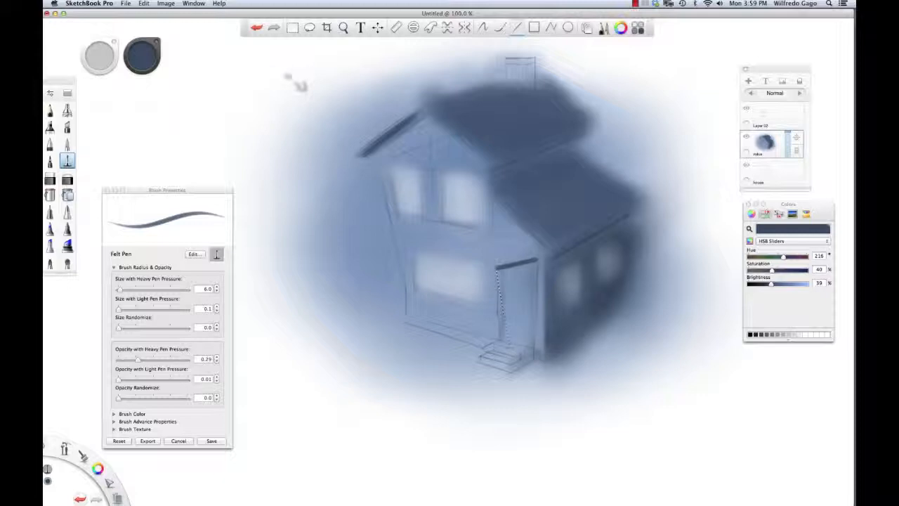
pyautogui.moveTo(497, 340); pyautogui.dragTo(535, 348)
# Outline the large ground-floor window with straight Felt Pen lines following the perspective and divide it into four panes.
pyautogui.moveTo(479, 265)
pyautogui.mouseDown()
pyautogui.moveTo(479, 313)
pyautogui.moveTo(411, 291)
pyautogui.moveTo(411, 249)
pyautogui.moveTo(478, 263)
pyautogui.mouseUp()
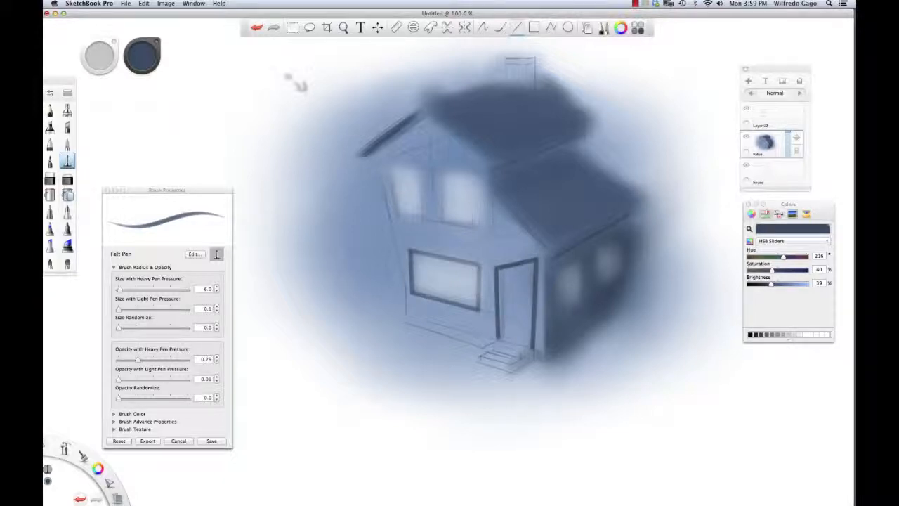
pyautogui.hotkey('ctrl', 'z')
pyautogui.hotkey('ctrl', 'z')
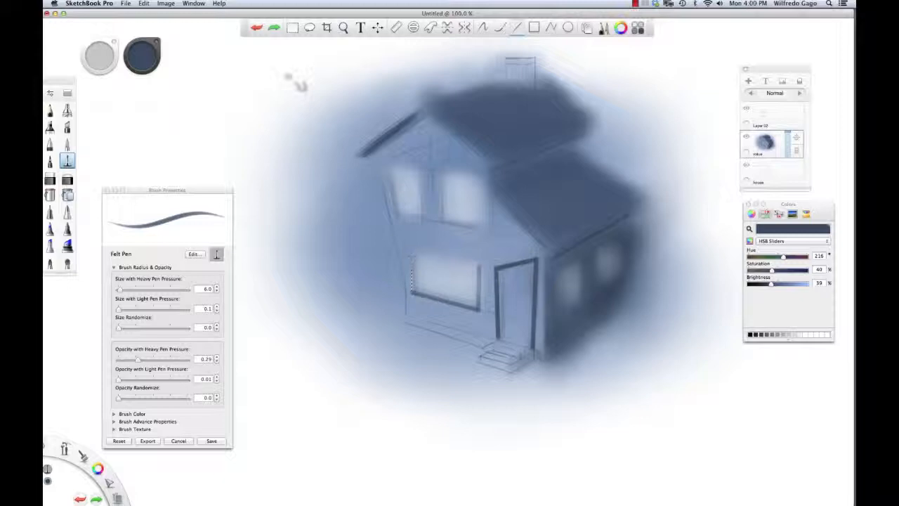
pyautogui.moveTo(412, 293); pyautogui.dragTo(410, 264)
pyautogui.moveTo(482, 264); pyautogui.dragTo(482, 264)
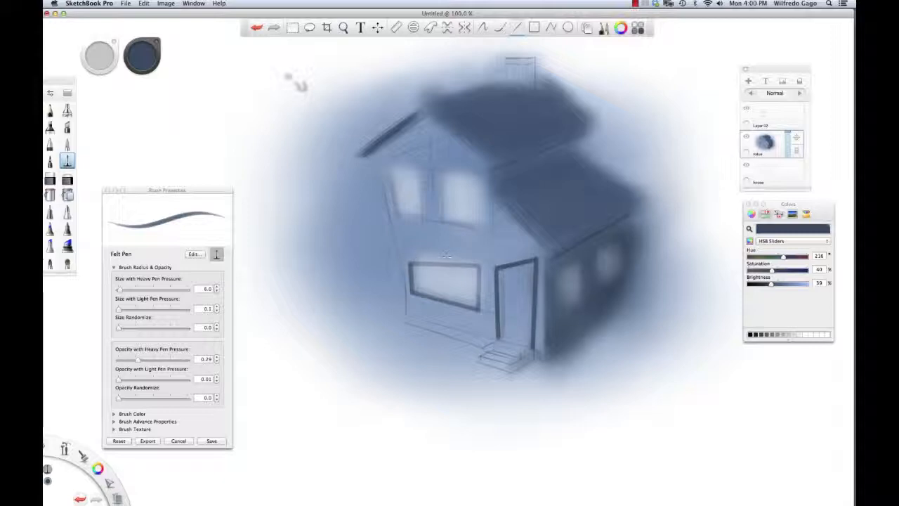
pyautogui.press('super+z')
pyautogui.press('super+z')
pyautogui.moveTo(410, 242); pyautogui.dragTo(407, 291)
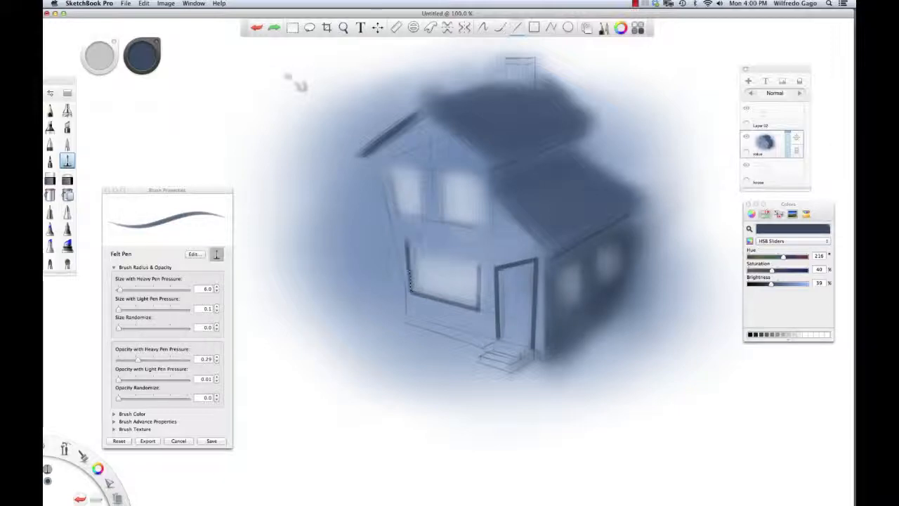
pyautogui.moveTo(406, 241); pyautogui.dragTo(481, 268)
pyautogui.press('super+z')
pyautogui.moveTo(406, 241); pyautogui.dragTo(484, 265)
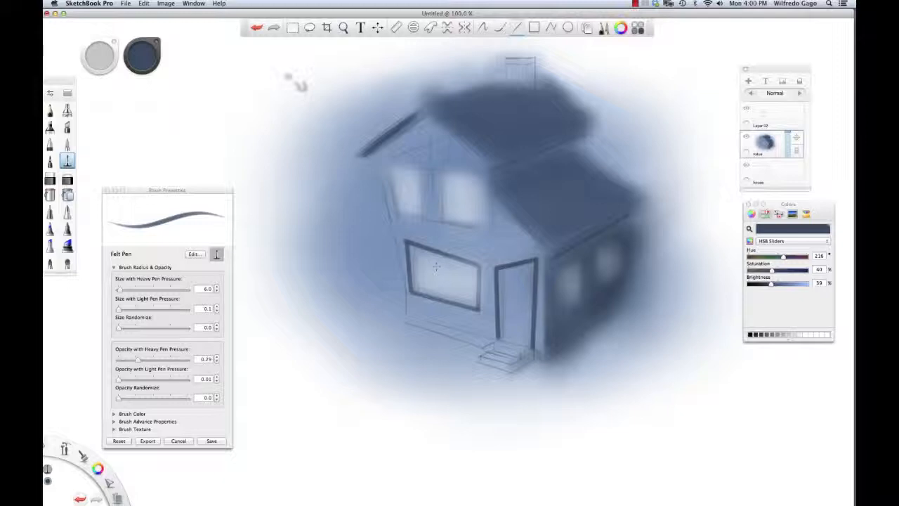
pyautogui.moveTo(438, 253)
pyautogui.mouseDown()
pyautogui.moveTo(442, 301)
pyautogui.moveTo(485, 290)
pyautogui.mouseUp()
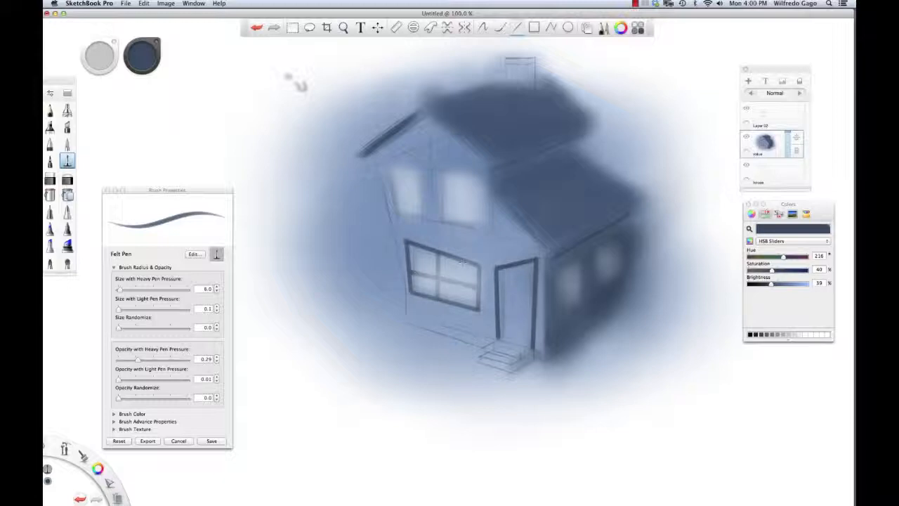
# Outline both upper-floor windows with straight Felt Pen lines and divide each into four panes.
pyautogui.moveTo(384, 168); pyautogui.dragTo(420, 170)
pyautogui.moveTo(422, 210)
pyautogui.mouseDown()
pyautogui.moveTo(422, 218)
pyautogui.moveTo(401, 214)
pyautogui.moveTo(424, 218)
pyautogui.mouseUp()
pyautogui.moveTo(386, 173); pyautogui.dragTo(385, 168)
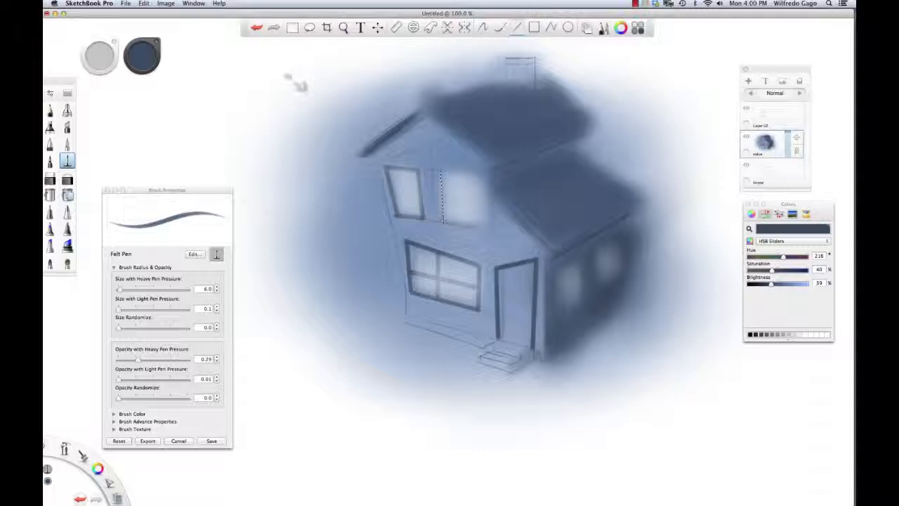
pyautogui.moveTo(440, 170)
pyautogui.mouseDown()
pyautogui.moveTo(443, 222)
pyautogui.moveTo(478, 229)
pyautogui.mouseUp()
pyautogui.moveTo(478, 178); pyautogui.dragTo(479, 230)
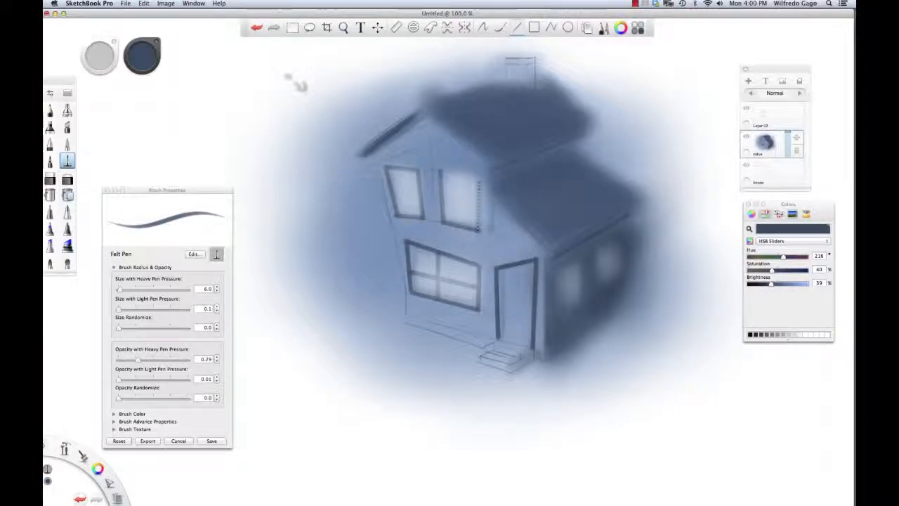
pyautogui.moveTo(470, 175); pyautogui.dragTo(480, 175)
pyautogui.moveTo(401, 170); pyautogui.dragTo(406, 217)
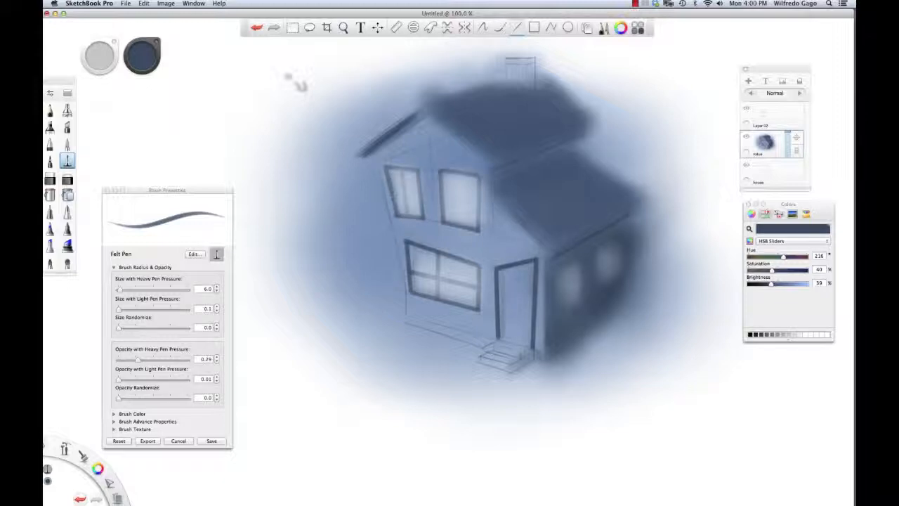
pyautogui.moveTo(445, 198)
pyautogui.mouseDown()
pyautogui.moveTo(479, 204)
pyautogui.moveTo(458, 219)
pyautogui.mouseUp()
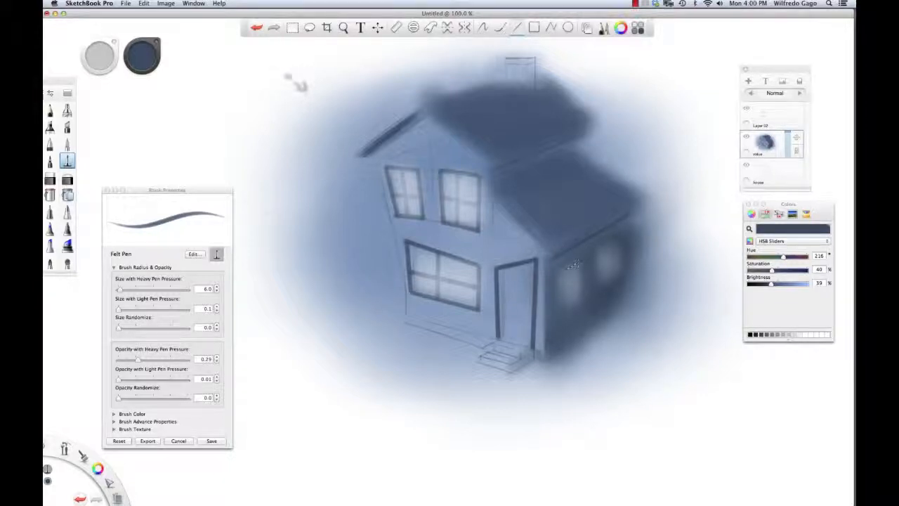
# Hide the window-light layer, sample the side wall's dark blue, lower its brightness to 26 and outline the two side-wall windows.
pyautogui.moveTo(562, 269); pyautogui.dragTo(562, 309)
pyautogui.click(746, 108)
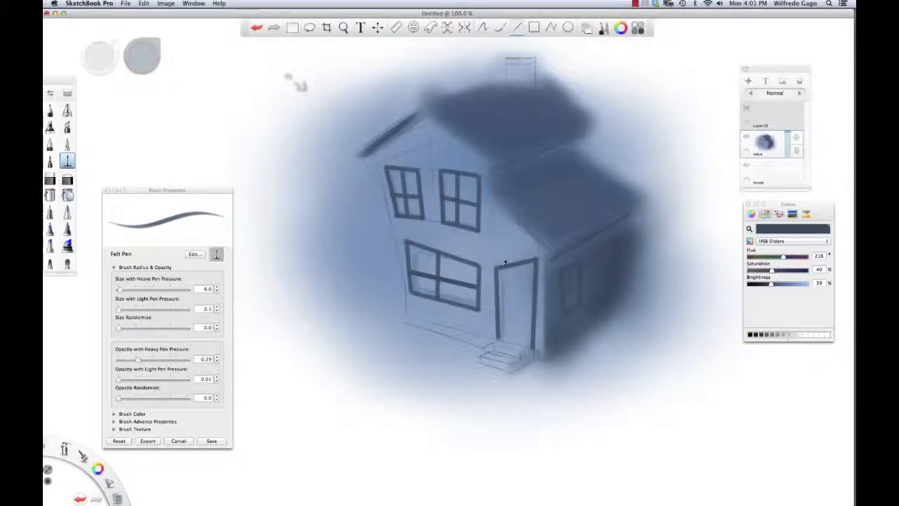
pyautogui.keyDown('alt'); pyautogui.click(601, 284); pyautogui.keyUp('alt')
pyautogui.click(763, 283)
pyautogui.moveTo(772, 283); pyautogui.dragTo(764, 283)
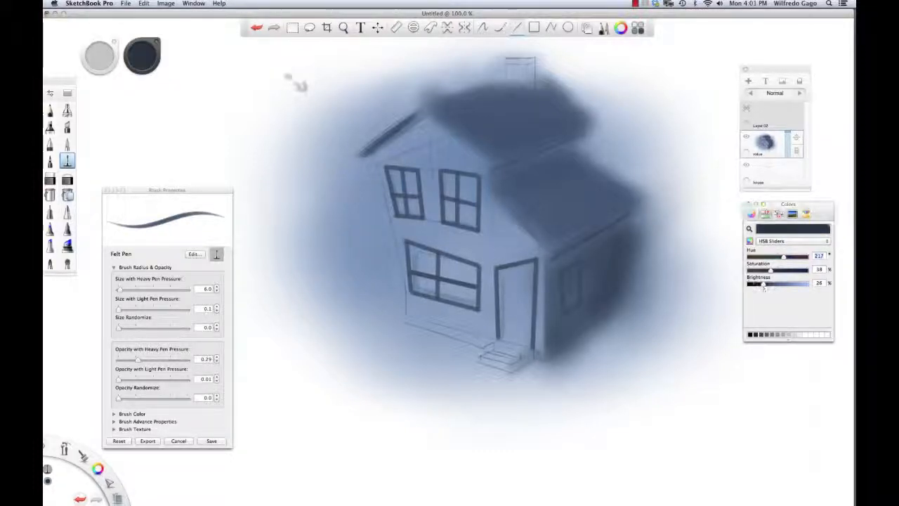
pyautogui.moveTo(562, 272)
pyautogui.mouseDown()
pyautogui.moveTo(564, 314)
pyautogui.moveTo(580, 305)
pyautogui.moveTo(581, 261)
pyautogui.moveTo(566, 267)
pyautogui.moveTo(583, 260)
pyautogui.moveTo(599, 293)
pyautogui.moveTo(614, 250)
pyautogui.moveTo(599, 247)
pyautogui.mouseUp()
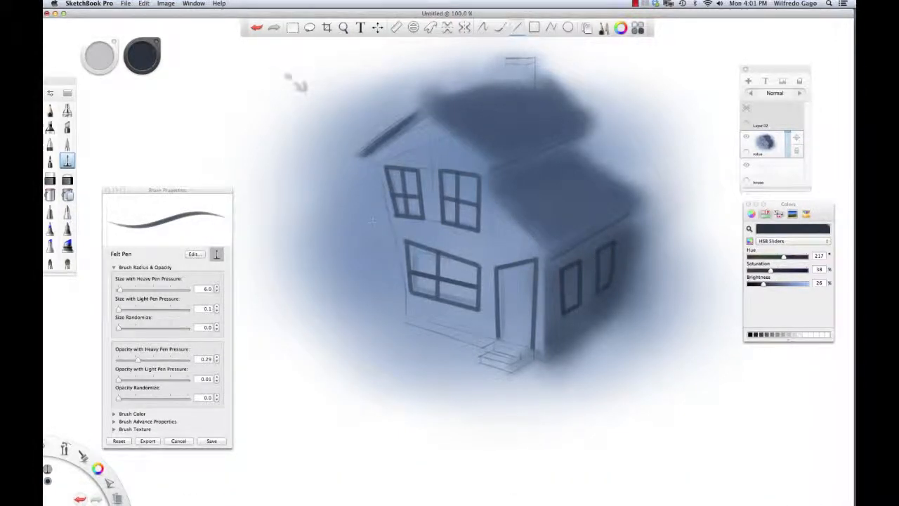
# Draw the front wall's outer vertical edge and base line freehand with the Felt Pen at size 8.
pyautogui.press('[')
pyautogui.press('[')
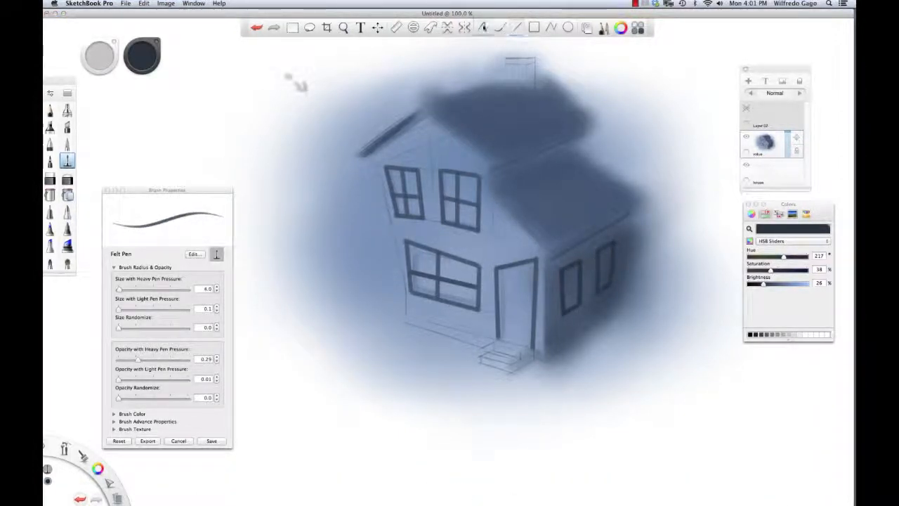
pyautogui.press(']')
pyautogui.press(']')
pyautogui.press(']')
pyautogui.press(']')
pyautogui.moveTo(370, 156); pyautogui.dragTo(392, 226)
pyautogui.press('super+z')
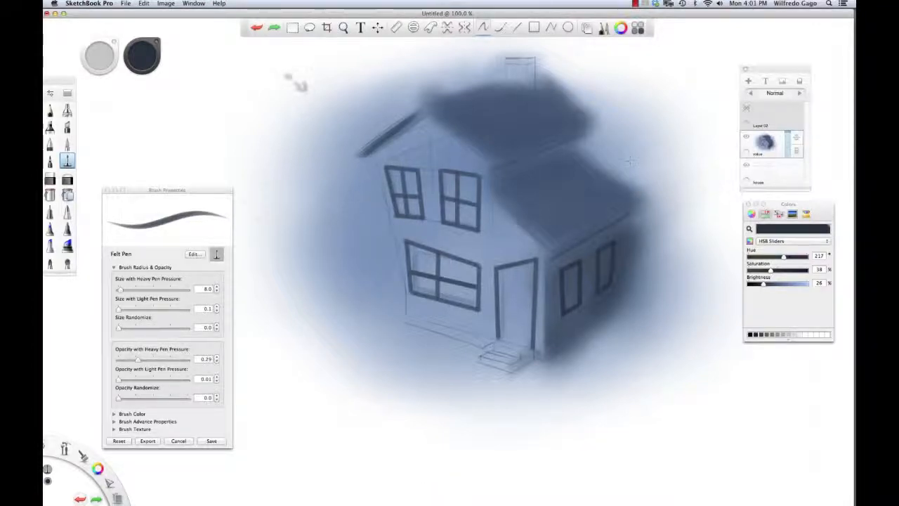
pyautogui.moveTo(376, 161); pyautogui.dragTo(414, 252)
pyautogui.press('super+z')
pyautogui.moveTo(376, 158); pyautogui.dragTo(405, 319)
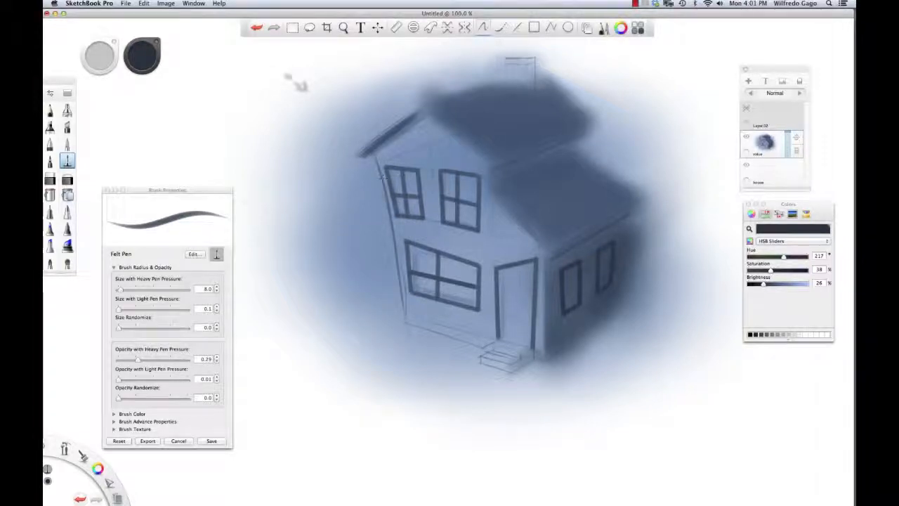
pyautogui.moveTo(416, 324); pyautogui.dragTo(488, 348)
# Define the sloping front edges of the lower and upper roofs freehand with the Felt Pen at size 10.
pyautogui.press(']')
pyautogui.press(']')
pyautogui.moveTo(500, 203); pyautogui.dragTo(556, 261)
pyautogui.press('super+z')
pyautogui.press('super+z')
pyautogui.moveTo(500, 202); pyautogui.dragTo(545, 249)
pyautogui.press('super+z')
pyautogui.moveTo(501, 202); pyautogui.dragTo(550, 260)
pyautogui.press('super+z')
pyautogui.moveTo(500, 202); pyautogui.dragTo(543, 247)
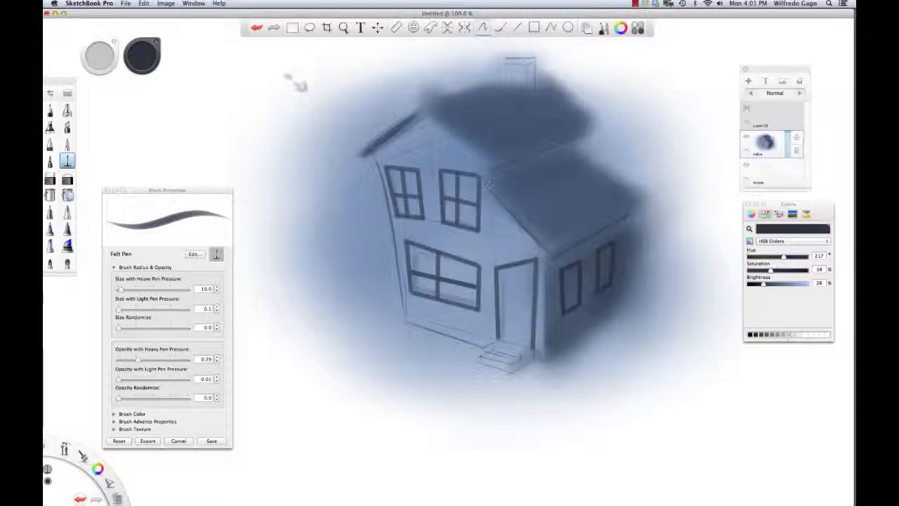
pyautogui.moveTo(428, 116); pyautogui.dragTo(493, 169)
pyautogui.press('super+z')
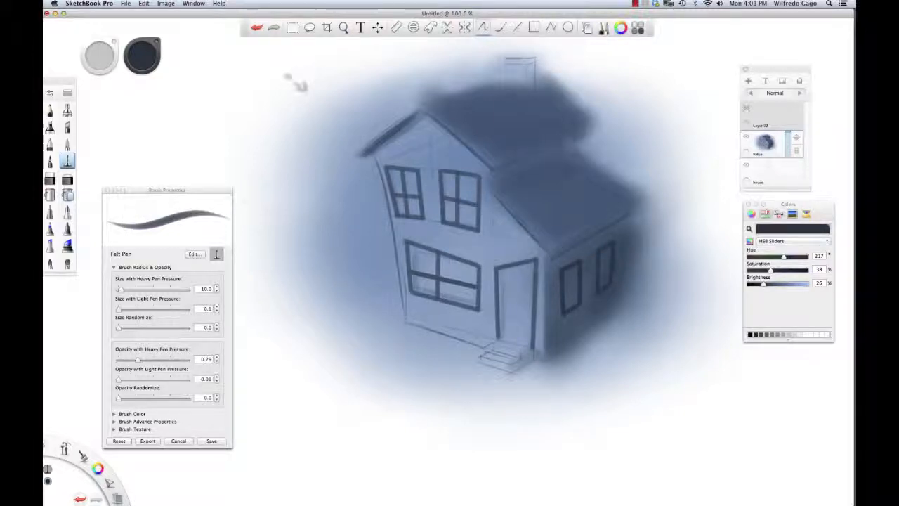
# Draw the upper roof's eave and ridge lines freehand, redoing the ridge until it runs cleanly toward the chimney.
pyautogui.moveTo(510, 164); pyautogui.dragTo(589, 128)
pyautogui.moveTo(426, 106); pyautogui.dragTo(516, 79)
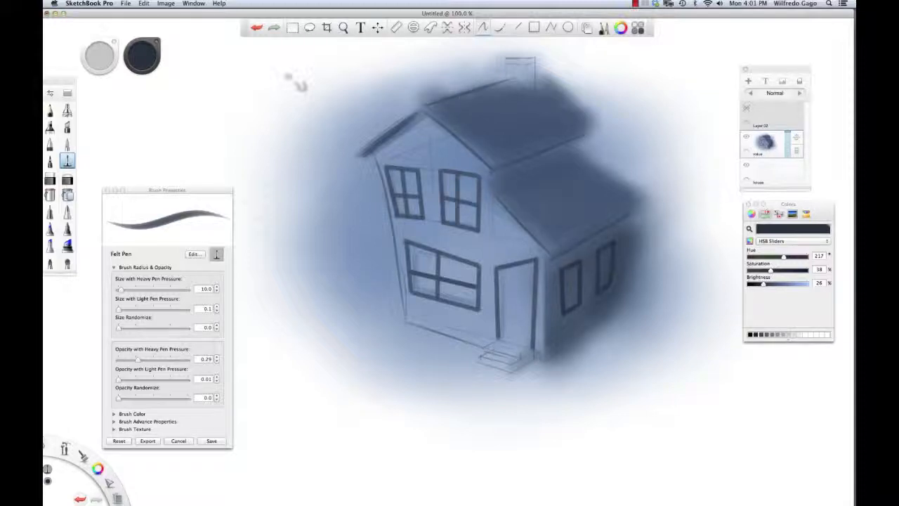
pyautogui.press('super+z')
pyautogui.moveTo(427, 107); pyautogui.dragTo(519, 78)
pyautogui.press('super+z')
pyautogui.moveTo(427, 107); pyautogui.dragTo(521, 79)
pyautogui.press('super+z')
pyautogui.moveTo(427, 107); pyautogui.dragTo(513, 82)
pyautogui.press('super+z')
# Stroke slanted plank lines over both roofs, darken the front wall's outer edge and sample a dark blue from the side window for its pane bars.
pyautogui.moveTo(466, 111)
pyautogui.mouseDown()
pyautogui.moveTo(506, 142)
pyautogui.moveTo(490, 105)
pyautogui.moveTo(535, 132)
pyautogui.mouseUp()
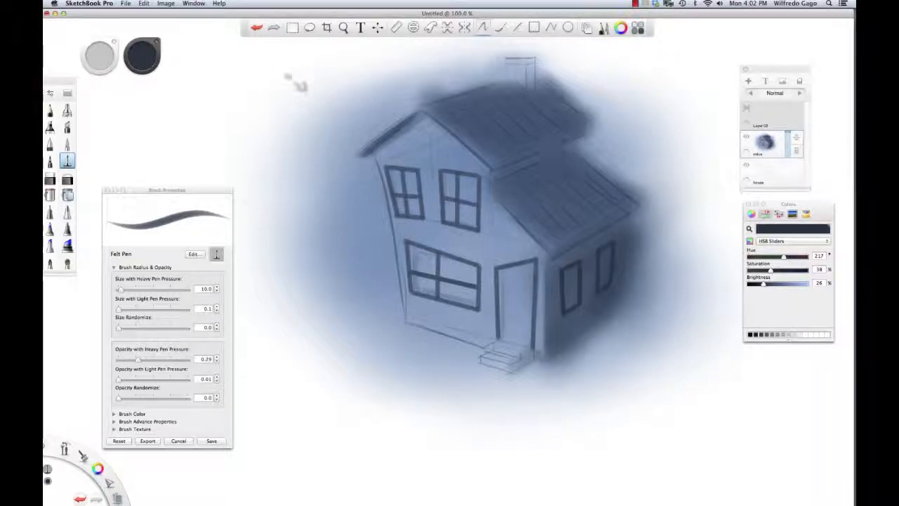
pyautogui.moveTo(378, 163); pyautogui.dragTo(400, 266)
pyautogui.keyDown('alt'); pyautogui.click(580, 281); pyautogui.keyUp('alt')
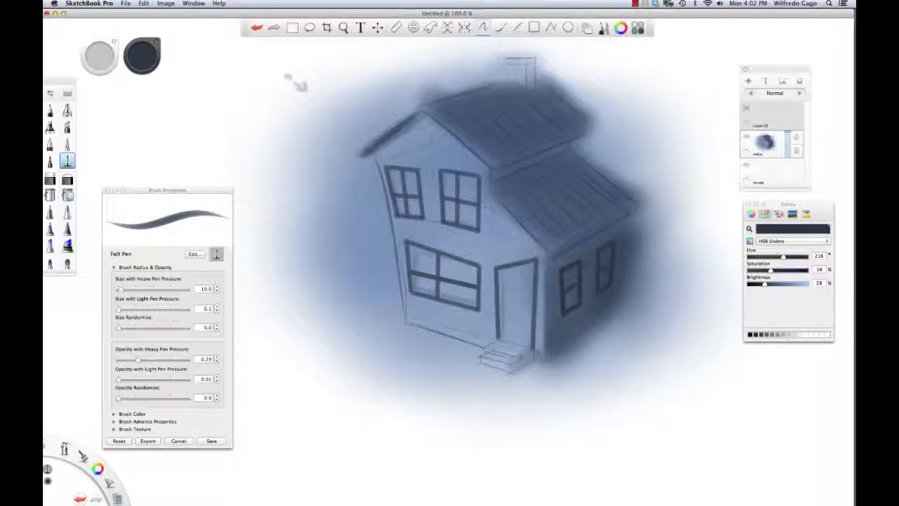
# Show the window-light layer again and use the Hard Eraser on it to clear the glow from the frame of the upper window beside the roof.
pyautogui.click(747, 109)
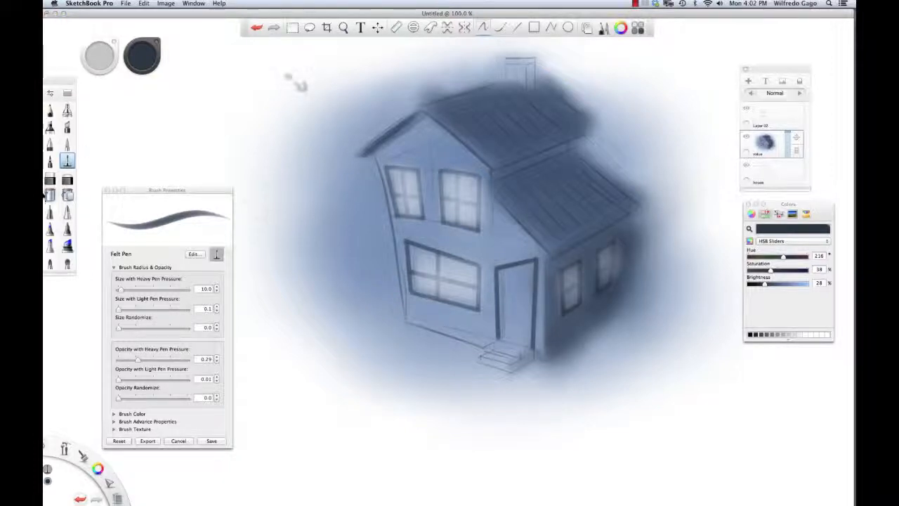
pyautogui.click(52, 178)
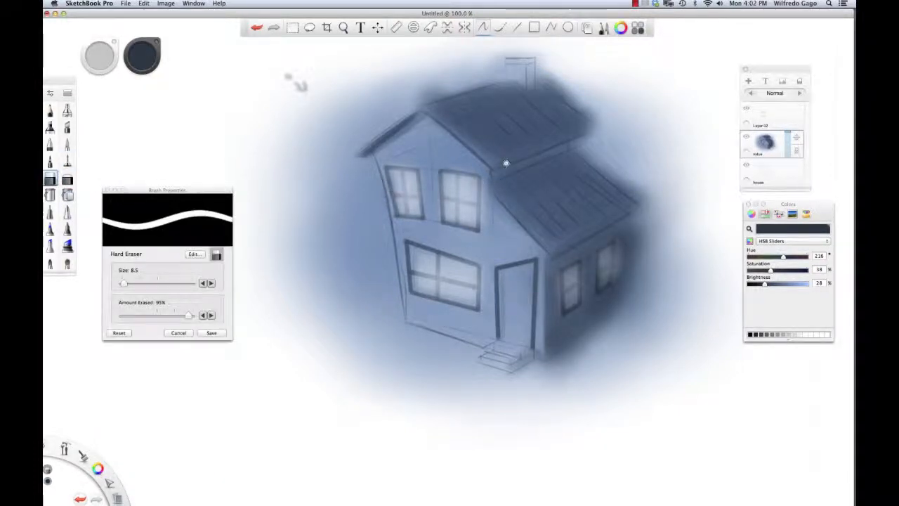
pyautogui.click(766, 116)
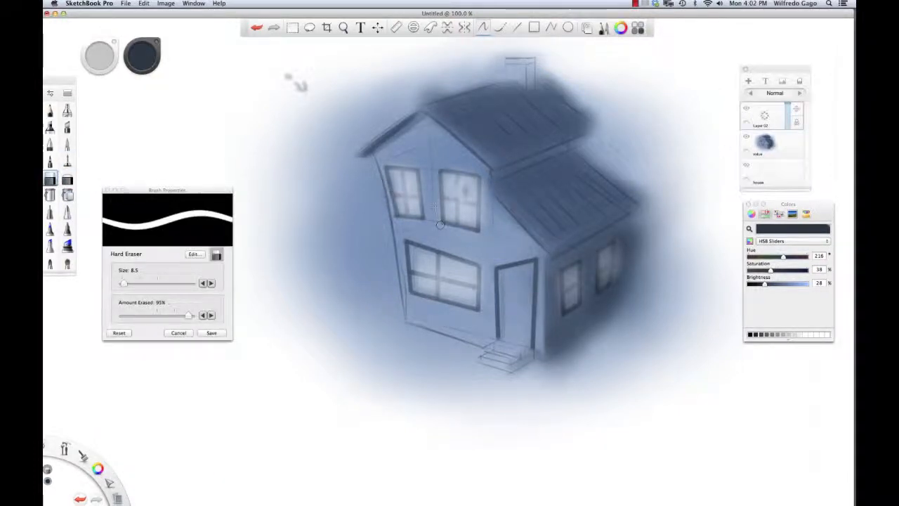
pyautogui.moveTo(472, 186)
pyautogui.mouseDown()
pyautogui.moveTo(483, 219)
pyautogui.moveTo(479, 202)
pyautogui.mouseUp()
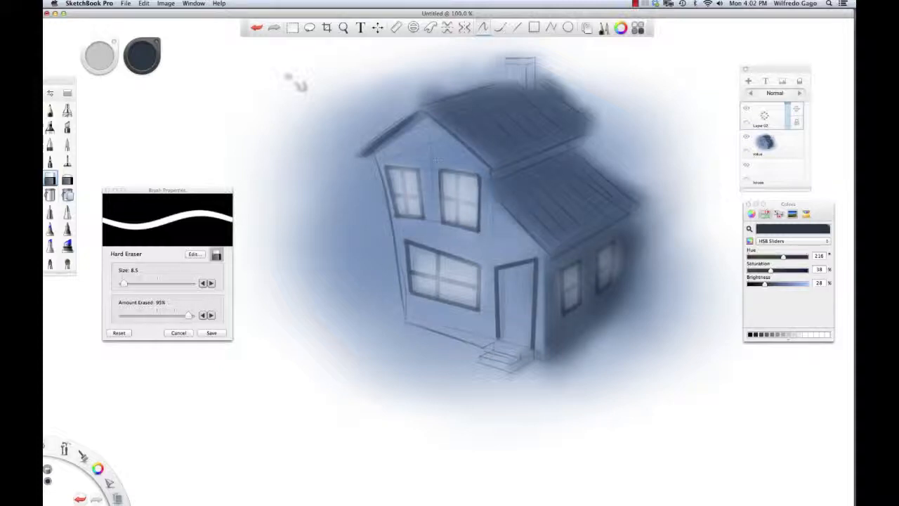
pyautogui.moveTo(438, 217); pyautogui.dragTo(472, 235)
# Try to erase the glow freehand along the vertical bar of the upper window beside the roof, reducing the Hard Eraser to size 6.5.
pyautogui.moveTo(472, 172)
pyautogui.mouseDown()
pyautogui.moveTo(427, 167)
pyautogui.moveTo(457, 221)
pyautogui.mouseUp()
pyautogui.press('super+z')
pyautogui.press('[')
pyautogui.press('[')
pyautogui.moveTo(455, 174); pyautogui.dragTo(458, 221)
pyautogui.press('super+z')
pyautogui.moveTo(458, 172); pyautogui.dragTo(455, 224)
# Erase the glow from the bars and frames of both upper windows with straight Hard Eraser lines at size 4.5.
pyautogui.click(517, 27)
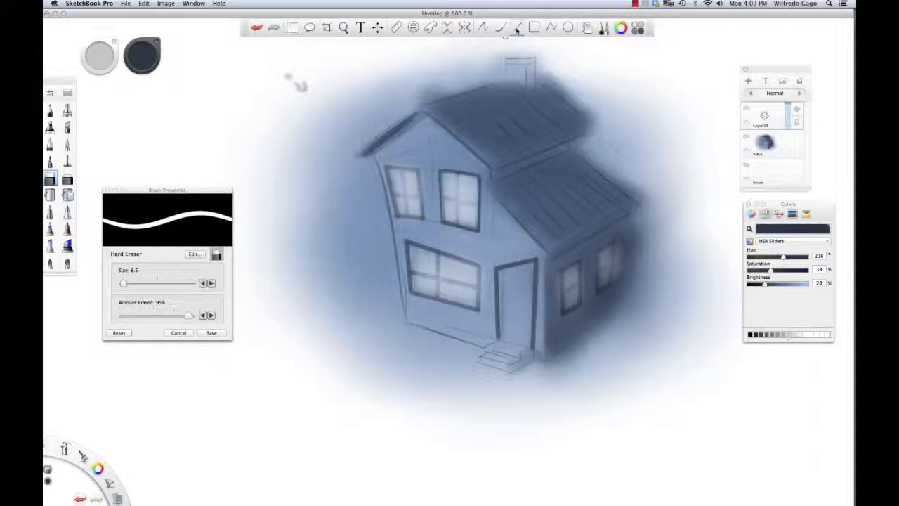
pyautogui.press('[')
pyautogui.press('[')
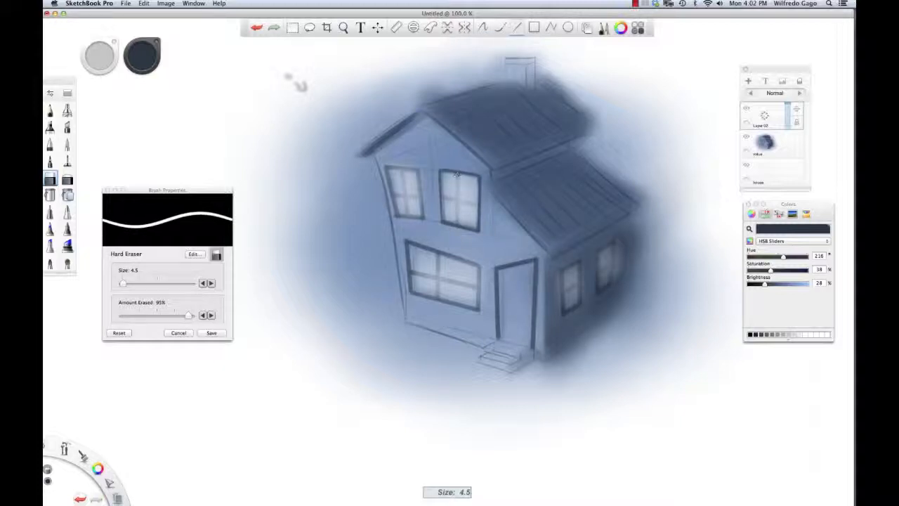
pyautogui.moveTo(457, 224); pyautogui.dragTo(457, 173)
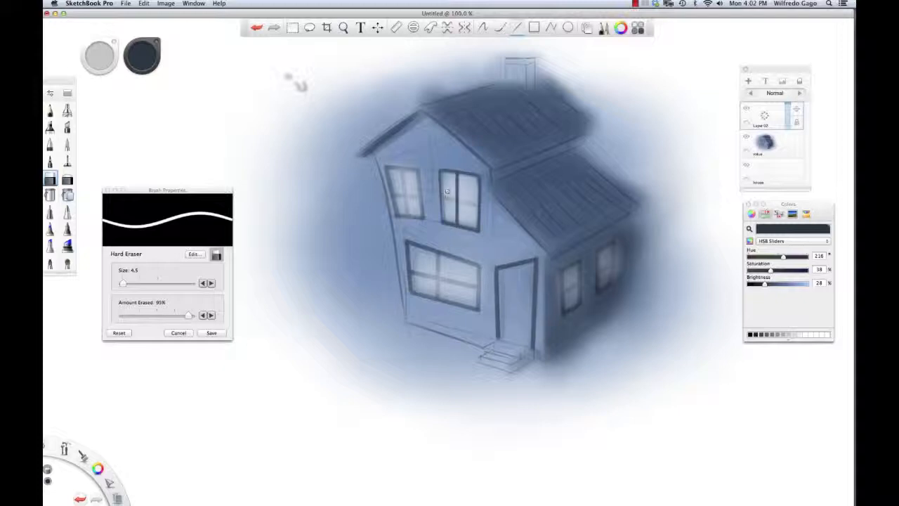
pyautogui.moveTo(480, 203); pyautogui.dragTo(481, 204)
pyautogui.moveTo(406, 210)
pyautogui.mouseDown()
pyautogui.moveTo(397, 212)
pyautogui.moveTo(422, 218)
pyautogui.mouseUp()
pyautogui.moveTo(418, 170); pyautogui.dragTo(419, 196)
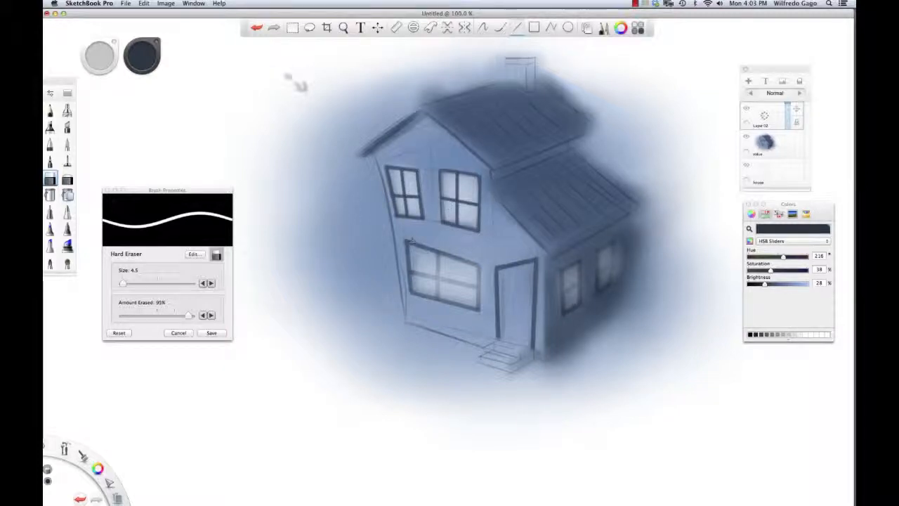
# Erase the glow along the ground-floor window's frame and pane bars with straight Hard Eraser lines.
pyautogui.moveTo(479, 262); pyautogui.dragTo(475, 262)
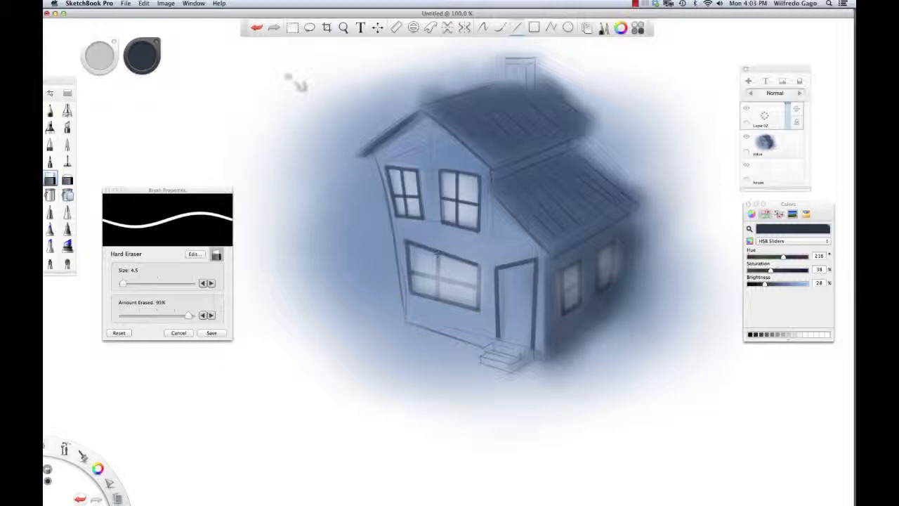
pyautogui.moveTo(437, 299); pyautogui.dragTo(437, 299)
pyautogui.moveTo(407, 273); pyautogui.dragTo(478, 285)
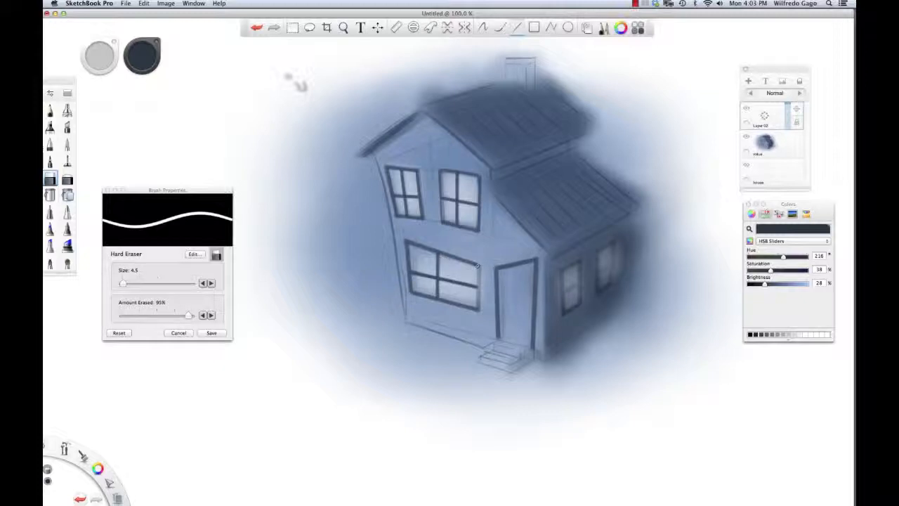
pyautogui.moveTo(478, 307); pyautogui.dragTo(479, 306)
pyautogui.press('super+z')
pyautogui.moveTo(478, 303); pyautogui.dragTo(479, 309)
pyautogui.press('super+z')
# Erase the glow along the frames and bars of the two side-wall windows with straight Hard Eraser lines.
pyautogui.moveTo(565, 313); pyautogui.dragTo(579, 308)
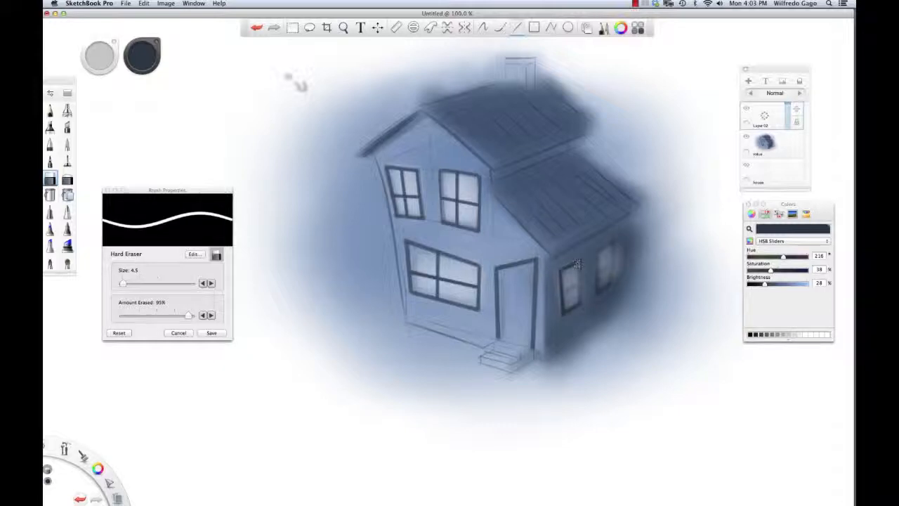
pyautogui.moveTo(579, 264)
pyautogui.mouseDown()
pyautogui.moveTo(580, 304)
pyautogui.moveTo(582, 282)
pyautogui.mouseUp()
pyautogui.moveTo(601, 289); pyautogui.dragTo(600, 292)
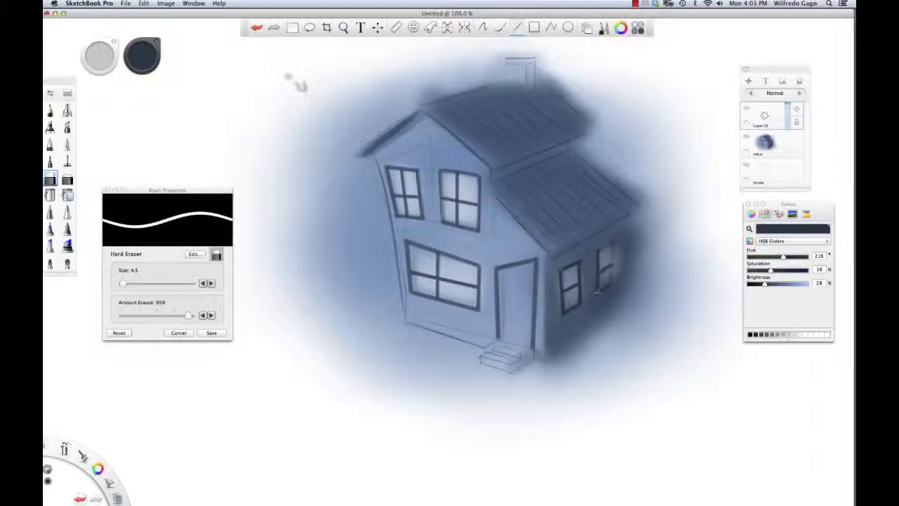
pyautogui.moveTo(611, 281); pyautogui.dragTo(611, 281)
# On the value layer, erase the blue haze between the chimney and the upper roof's right slope with freehand Hard Eraser strokes at size 15.5.
pyautogui.click(482, 27)
pyautogui.press(']')
pyautogui.press(']')
pyautogui.press(']')
pyautogui.press(']')
pyautogui.press(']')
pyautogui.press(']')
pyautogui.press(']')
pyautogui.press(']')
pyautogui.press(']')
pyautogui.press(']')
pyautogui.press(']')
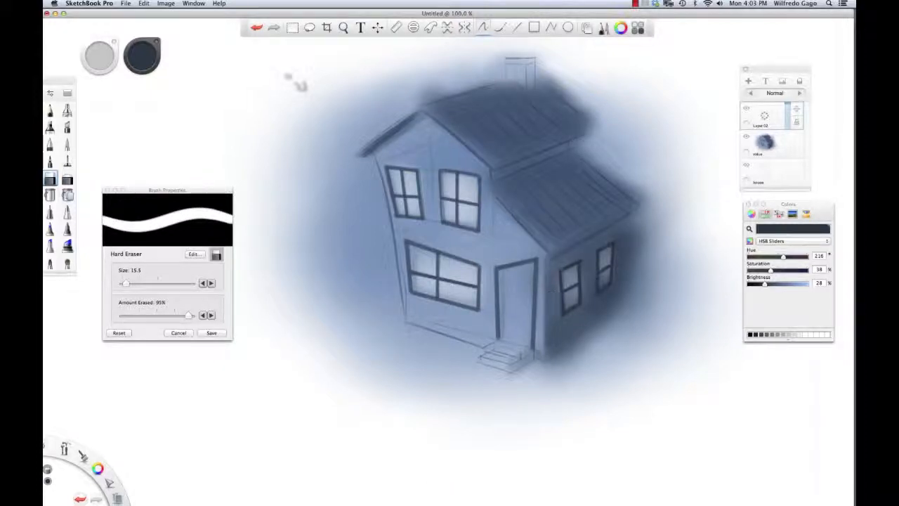
pyautogui.click(782, 151)
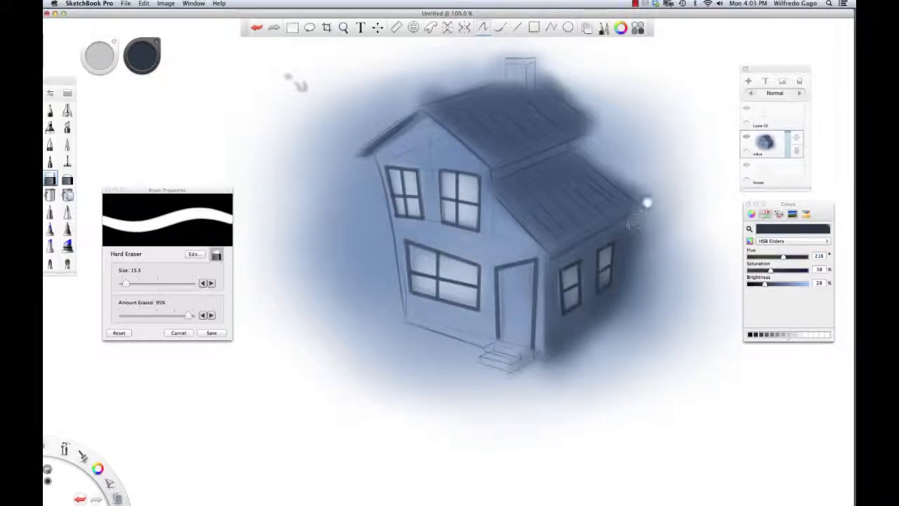
pyautogui.click(537, 69)
pyautogui.moveTo(547, 72); pyautogui.dragTo(611, 116)
pyautogui.press('super+z')
pyautogui.moveTo(543, 73); pyautogui.dragTo(611, 126)
pyautogui.moveTo(547, 80)
pyautogui.mouseDown()
pyautogui.moveTo(635, 112)
pyautogui.moveTo(643, 85)
pyautogui.moveTo(657, 95)
pyautogui.mouseUp()
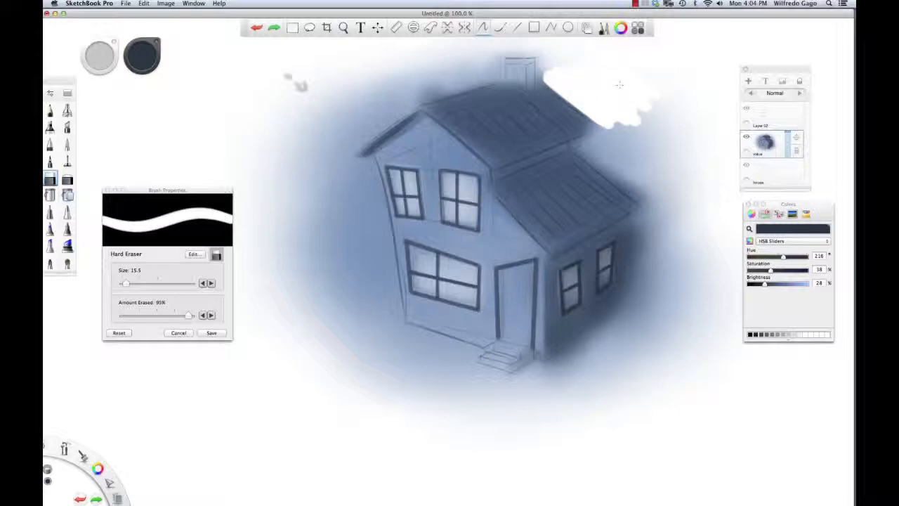
# Erase the haze along the gable's left slope, the ridge and the chimney, below the left eave and beyond the upper roof's right corner.
pyautogui.moveTo(405, 102)
pyautogui.mouseDown()
pyautogui.moveTo(489, 74)
pyautogui.moveTo(337, 106)
pyautogui.moveTo(340, 123)
pyautogui.moveTo(394, 112)
pyautogui.moveTo(331, 158)
pyautogui.moveTo(291, 137)
pyautogui.mouseUp()
pyautogui.moveTo(393, 88)
pyautogui.mouseDown()
pyautogui.moveTo(330, 105)
pyautogui.moveTo(393, 67)
pyautogui.moveTo(442, 60)
pyautogui.moveTo(452, 49)
pyautogui.moveTo(534, 40)
pyautogui.moveTo(555, 48)
pyautogui.moveTo(462, 47)
pyautogui.moveTo(488, 76)
pyautogui.moveTo(500, 70)
pyautogui.moveTo(466, 84)
pyautogui.mouseUp()
pyautogui.moveTo(313, 160)
pyautogui.mouseDown()
pyautogui.moveTo(348, 172)
pyautogui.moveTo(339, 186)
pyautogui.moveTo(288, 137)
pyautogui.moveTo(288, 76)
pyautogui.mouseUp()
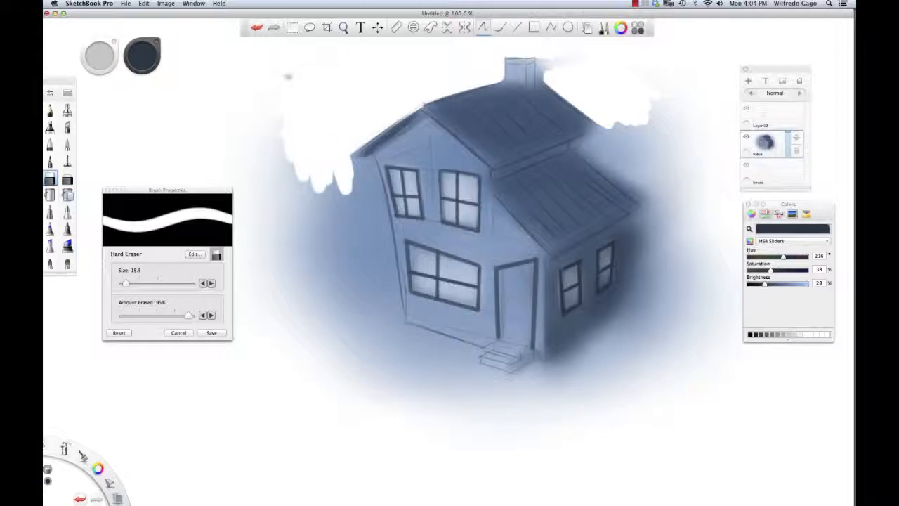
pyautogui.moveTo(329, 181); pyautogui.dragTo(347, 190)
pyautogui.moveTo(344, 159)
pyautogui.mouseDown()
pyautogui.moveTo(376, 176)
pyautogui.moveTo(372, 186)
pyautogui.moveTo(352, 186)
pyautogui.mouseUp()
pyautogui.moveTo(599, 122)
pyautogui.mouseDown()
pyautogui.moveTo(631, 129)
pyautogui.moveTo(665, 121)
pyautogui.moveTo(671, 137)
pyautogui.moveTo(690, 138)
pyautogui.mouseUp()
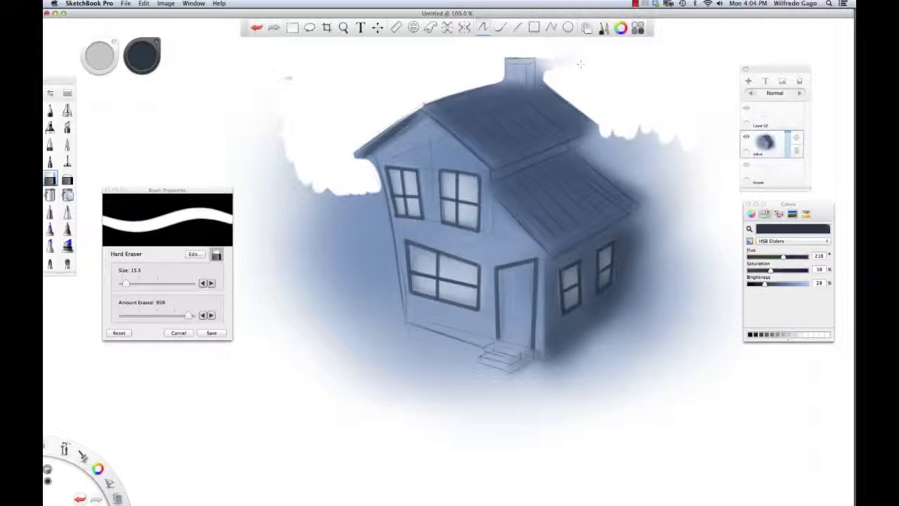
pyautogui.moveTo(556, 62)
pyautogui.mouseDown()
pyautogui.moveTo(545, 64)
pyautogui.moveTo(548, 81)
pyautogui.mouseUp()
# Soften the haze edge to the left of the house with the Soft Eraser at size 61.2.
pyautogui.click(66, 180)
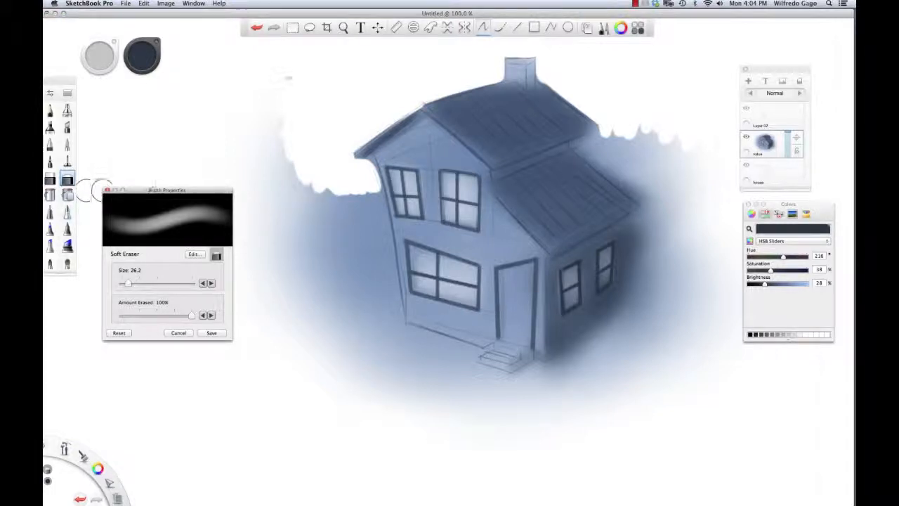
pyautogui.press(']')
pyautogui.press(']')
pyautogui.press(']')
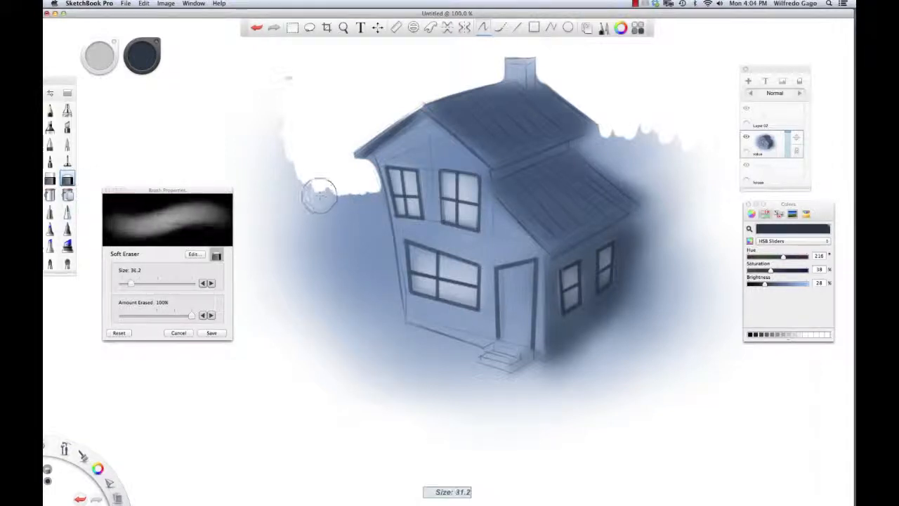
pyautogui.press(']')
pyautogui.press(']')
pyautogui.press(']')
pyautogui.press(']')
pyautogui.moveTo(315, 189)
pyautogui.mouseDown()
pyautogui.moveTo(369, 196)
pyautogui.moveTo(310, 190)
pyautogui.moveTo(283, 172)
pyautogui.moveTo(275, 151)
pyautogui.mouseUp()
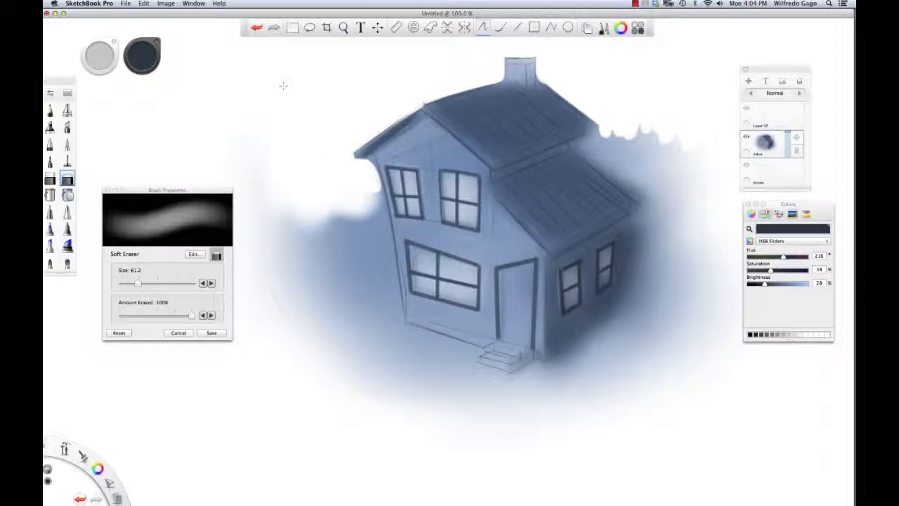
pyautogui.moveTo(351, 211)
pyautogui.mouseDown()
pyautogui.moveTo(309, 239)
pyautogui.moveTo(266, 218)
pyautogui.mouseUp()
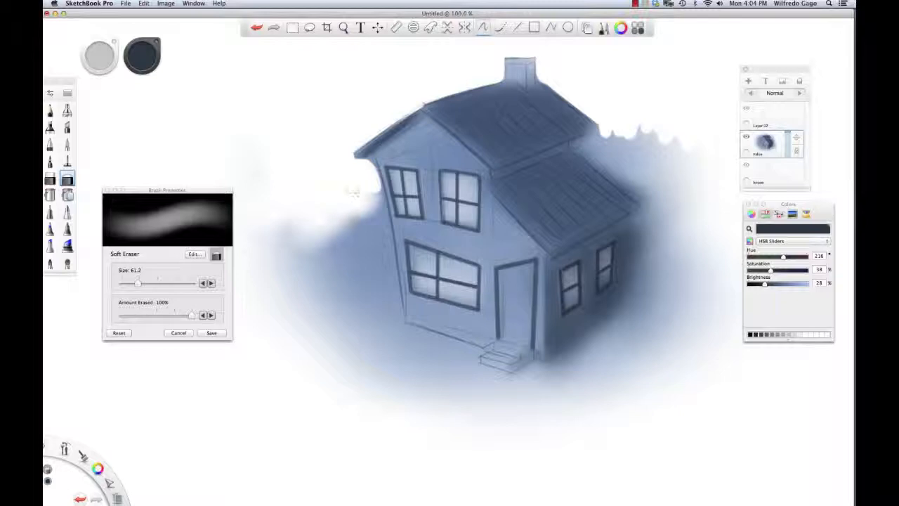
# Fade the ragged haze edge above the lower roof's right side with the Soft Eraser.
pyautogui.moveTo(662, 131)
pyautogui.mouseDown()
pyautogui.moveTo(660, 140)
pyautogui.moveTo(692, 170)
pyautogui.moveTo(645, 151)
pyautogui.moveTo(637, 137)
pyautogui.mouseUp()
pyautogui.press(']')
pyautogui.press(']')
pyautogui.press(']')
# Reduce the Soft Eraser to size 6.2, try to clean the upper roof's right corner, and undo the last strokes.
pyautogui.press('[')
pyautogui.press('[')
pyautogui.press('[')
pyautogui.press('[')
pyautogui.press('[')
pyautogui.press('[')
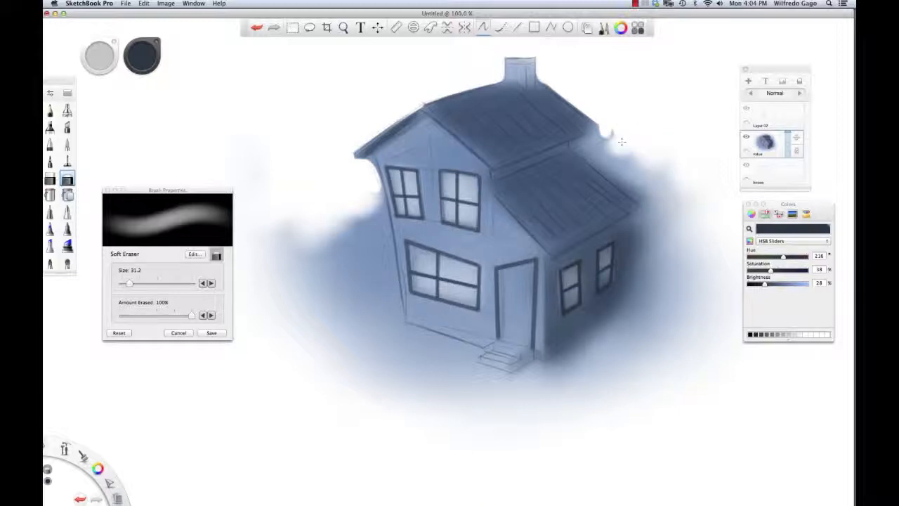
pyautogui.press('[')
pyautogui.press('[')
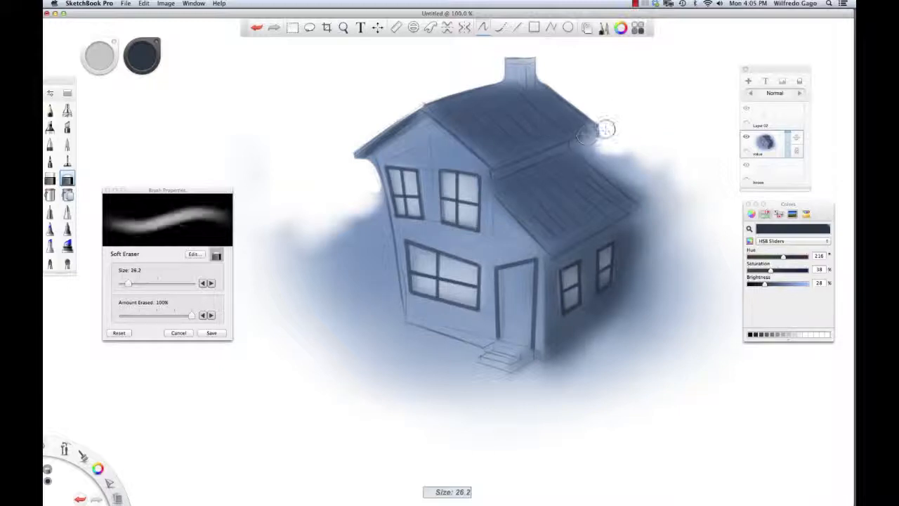
pyautogui.press('[')
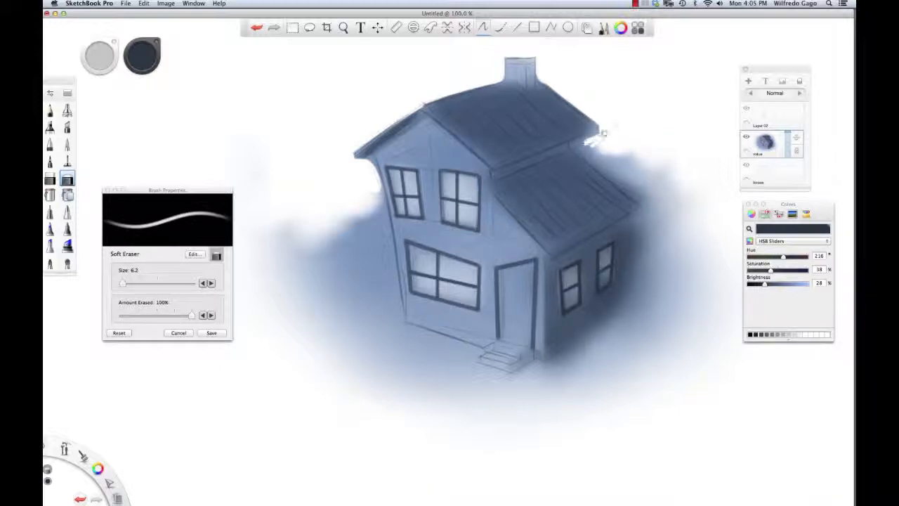
pyautogui.press('super+z')
pyautogui.press('super+z')
pyautogui.press('super+z')
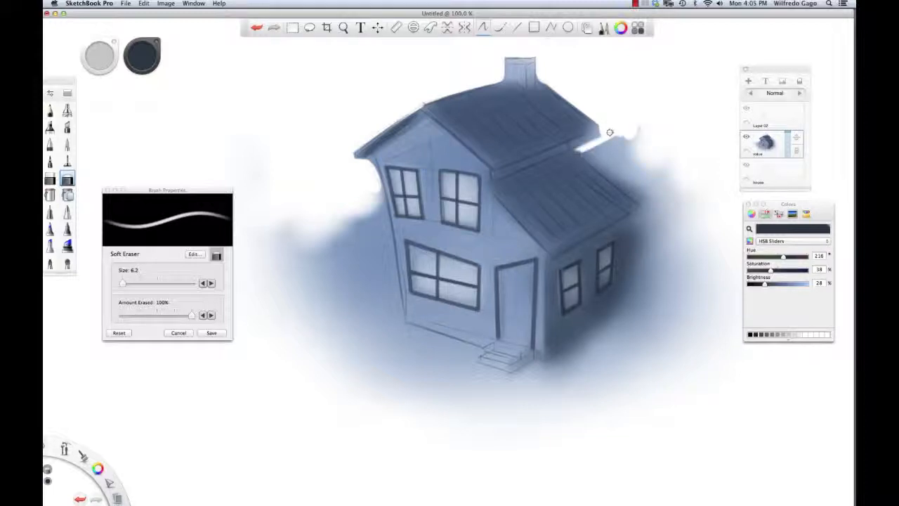
# Erase the haze in the gap between the upper roof's right eave and the top edge of the lower roof with small Soft Eraser strokes.
pyautogui.moveTo(579, 147); pyautogui.dragTo(581, 153)
pyautogui.press(']')
pyautogui.press(']')
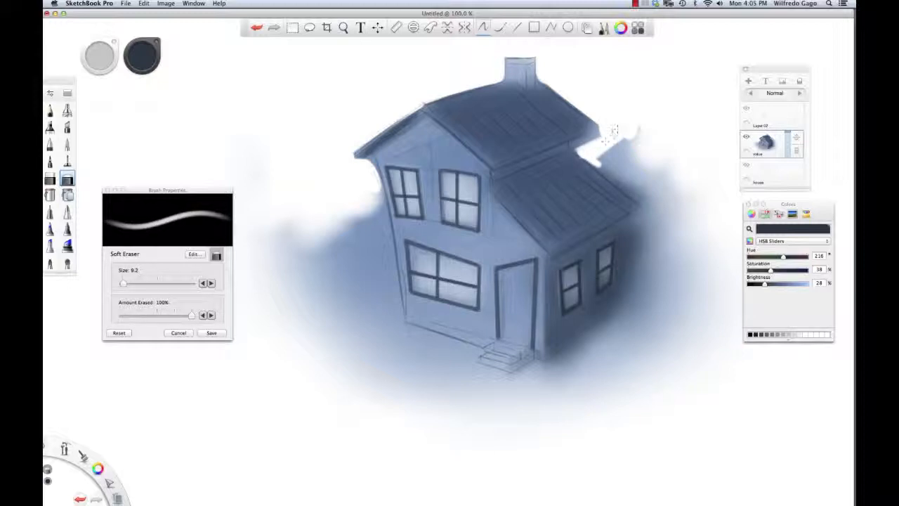
pyautogui.moveTo(628, 129)
pyautogui.mouseDown()
pyautogui.moveTo(637, 144)
pyautogui.moveTo(650, 137)
pyautogui.moveTo(601, 160)
pyautogui.mouseUp()
# Fade the haze beyond the lower roof's right edge and around the left side of the house with the Soft Eraser at size 25.2.
pyautogui.press(']')
pyautogui.press(']')
pyautogui.press(']')
pyautogui.press(']')
pyautogui.press(']')
pyautogui.press(']')
pyautogui.press(']')
pyautogui.press(']')
pyautogui.press(']')
pyautogui.press(']')
pyautogui.press(']')
pyautogui.press(']')
pyautogui.press(']')
pyautogui.press(']')
pyautogui.press(']')
pyautogui.press(']')
pyautogui.moveTo(621, 159)
pyautogui.mouseDown()
pyautogui.moveTo(602, 169)
pyautogui.moveTo(657, 159)
pyautogui.moveTo(640, 160)
pyautogui.moveTo(679, 182)
pyautogui.mouseUp()
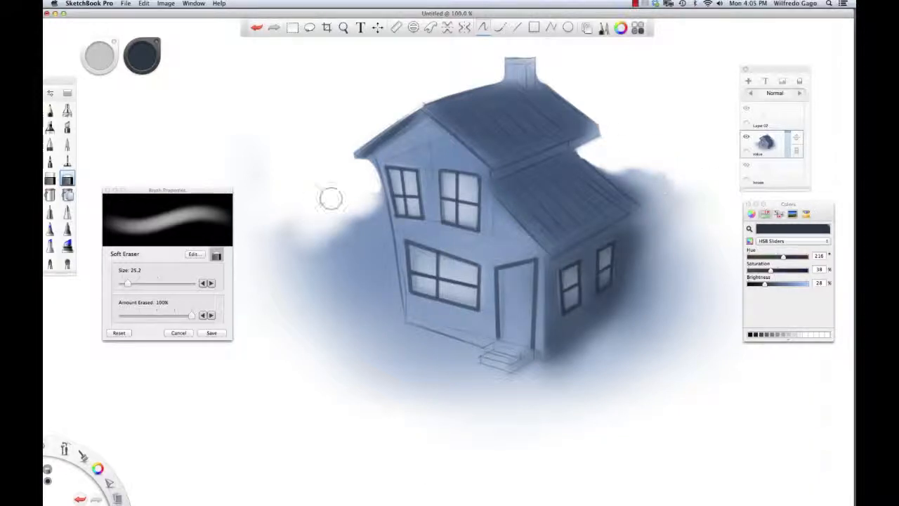
pyautogui.moveTo(316, 217)
pyautogui.mouseDown()
pyautogui.moveTo(280, 237)
pyautogui.moveTo(262, 268)
pyautogui.moveTo(272, 354)
pyautogui.mouseUp()
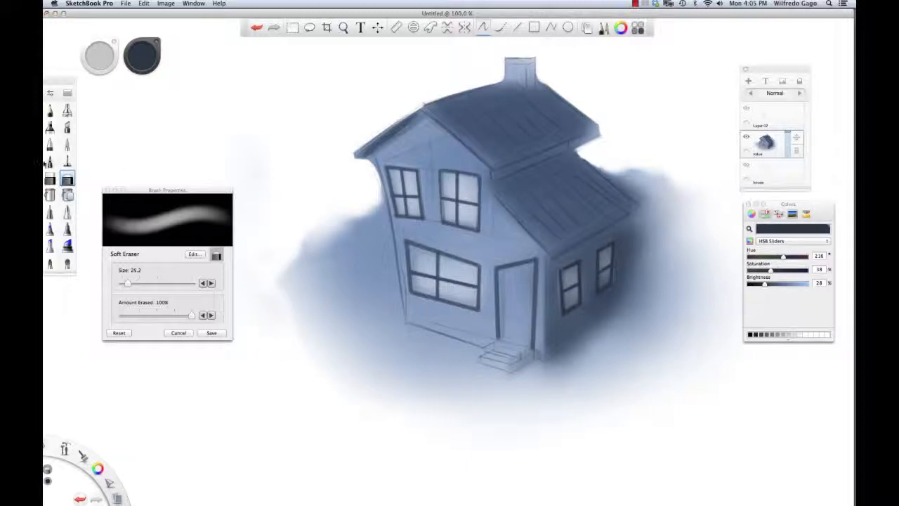
# Choose the Airbrush, add a new layer and move it below the value layer.
pyautogui.click(67, 110)
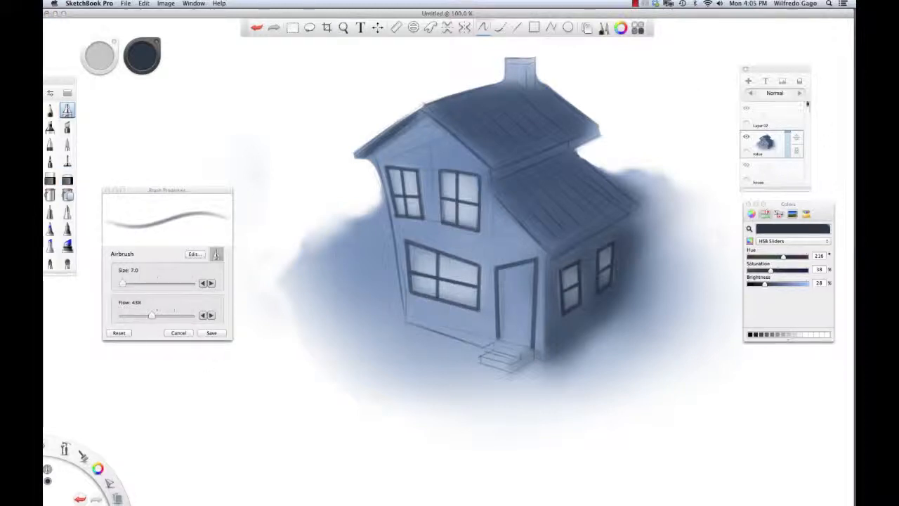
pyautogui.click(748, 81)
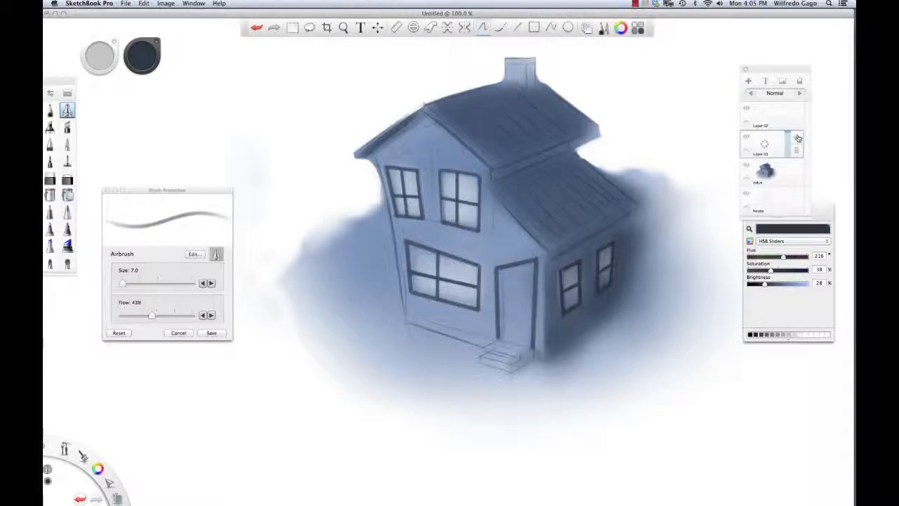
pyautogui.moveTo(799, 139); pyautogui.dragTo(801, 184)
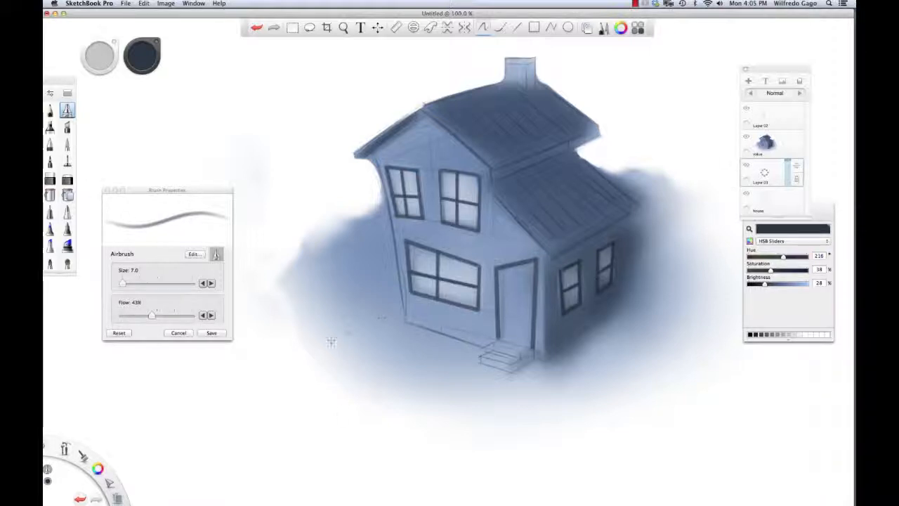
# Enlarge the Airbrush and paint a dark ground shadow around the base of the house.
pyautogui.press(']')
pyautogui.press(']')
pyautogui.press(']')
pyautogui.press(']')
pyautogui.press(']')
pyautogui.press(']')
pyautogui.press(']')
pyautogui.press(']')
pyautogui.press(']')
pyautogui.press(']')
pyautogui.press(']')
pyautogui.press(']')
pyautogui.press(']')
pyautogui.press(']')
pyautogui.press(']')
pyautogui.press(']')
pyautogui.press(']')
pyautogui.press(']')
pyautogui.press(']')
pyautogui.press(']')
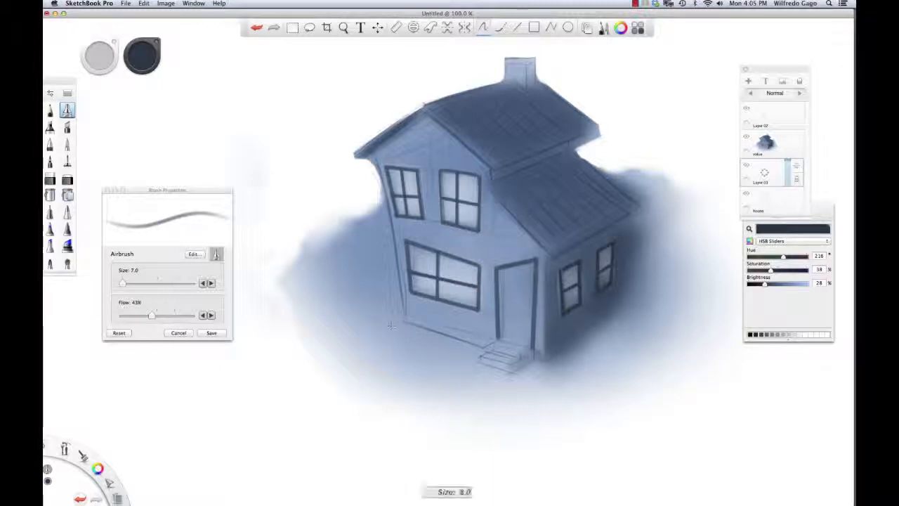
pyautogui.moveTo(380, 323)
pyautogui.mouseDown()
pyautogui.moveTo(351, 323)
pyautogui.moveTo(383, 308)
pyautogui.moveTo(330, 344)
pyautogui.moveTo(390, 340)
pyautogui.moveTo(394, 309)
pyautogui.moveTo(478, 362)
pyautogui.moveTo(327, 378)
pyautogui.moveTo(450, 387)
pyautogui.moveTo(330, 348)
pyautogui.moveTo(491, 383)
pyautogui.moveTo(387, 387)
pyautogui.moveTo(352, 376)
pyautogui.moveTo(400, 351)
pyautogui.moveTo(541, 404)
pyautogui.moveTo(523, 372)
pyautogui.moveTo(590, 355)
pyautogui.moveTo(604, 373)
pyautogui.moveTo(598, 394)
pyautogui.moveTo(428, 404)
pyautogui.moveTo(380, 387)
pyautogui.moveTo(450, 357)
pyautogui.moveTo(453, 341)
pyautogui.mouseUp()
# Reduce the Airbrush size and darken the ground shadow along the bottom edge of the front wall.
pyautogui.press('[')
pyautogui.press('[')
pyautogui.press('[')
pyautogui.press('[')
pyautogui.press('[')
pyautogui.press('[')
pyautogui.press('[')
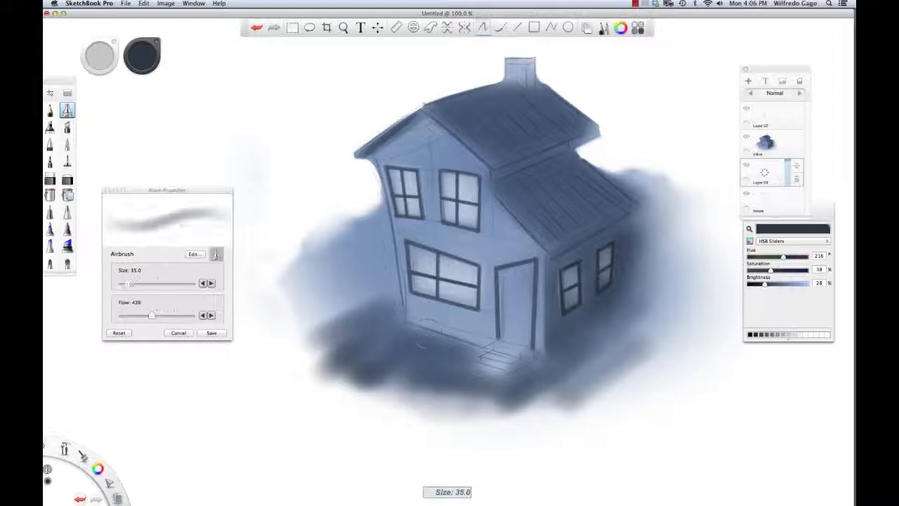
pyautogui.moveTo(434, 331); pyautogui.dragTo(484, 352)
# Darken the ground around the door steps with the Airbrush at size 15.
pyautogui.press(']')
pyautogui.press(']')
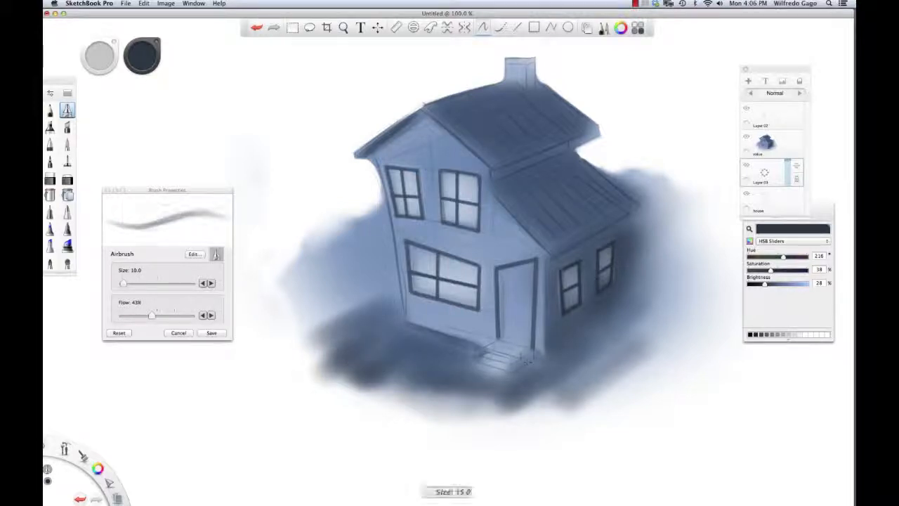
pyautogui.moveTo(517, 380)
pyautogui.mouseDown()
pyautogui.moveTo(540, 363)
pyautogui.moveTo(476, 370)
pyautogui.moveTo(498, 375)
pyautogui.moveTo(493, 368)
pyautogui.moveTo(485, 379)
pyautogui.mouseUp()
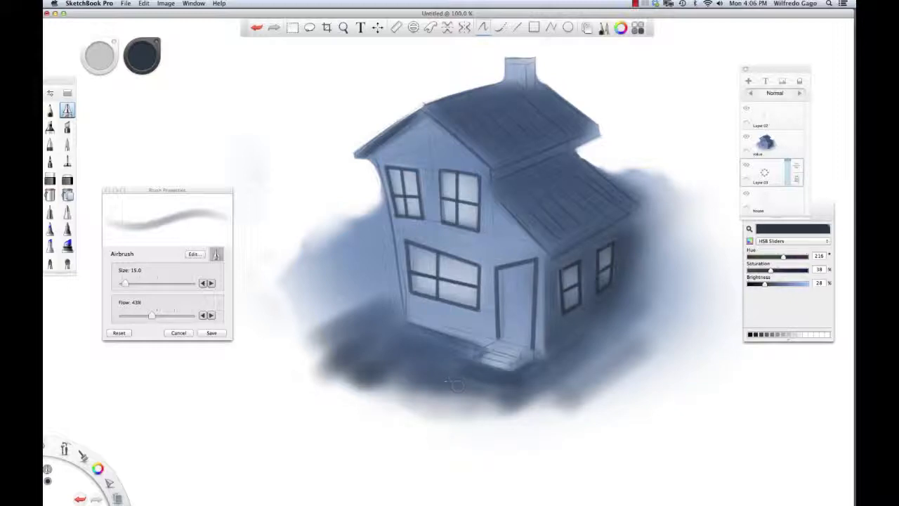
# Deepen and even out the ground shadow in front of the house with the Airbrush at size 40.
pyautogui.press(']')
pyautogui.press(']')
pyautogui.press(']')
pyautogui.press(']')
pyautogui.moveTo(555, 378)
pyautogui.mouseDown()
pyautogui.moveTo(513, 387)
pyautogui.moveTo(402, 374)
pyautogui.moveTo(485, 391)
pyautogui.moveTo(444, 383)
pyautogui.moveTo(429, 366)
pyautogui.moveTo(323, 320)
pyautogui.moveTo(327, 355)
pyautogui.moveTo(467, 406)
pyautogui.mouseUp()
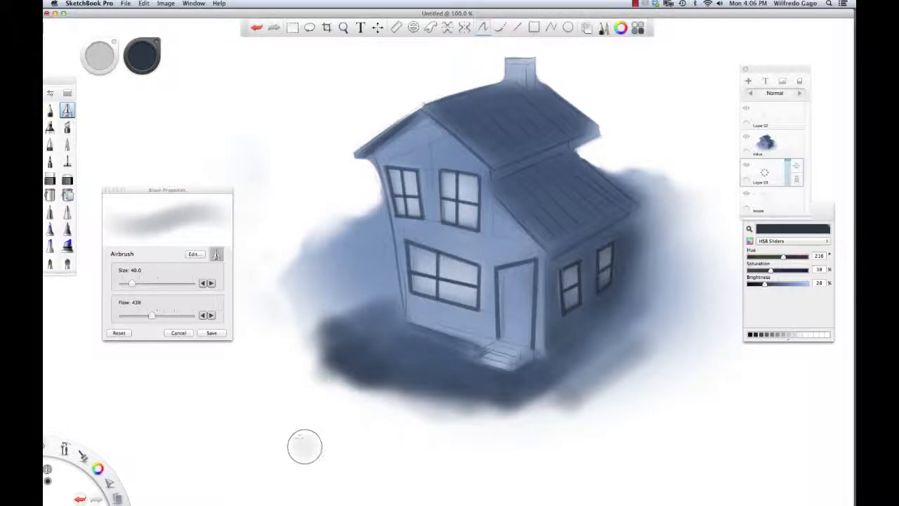
# Merge the value layer with the ground shadow layer below it.
pyautogui.click(789, 151)
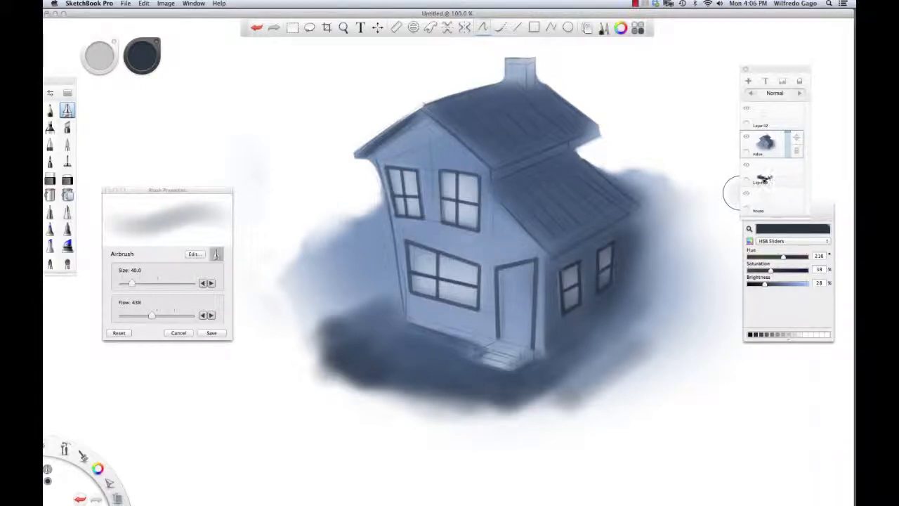
pyautogui.press('super+e')
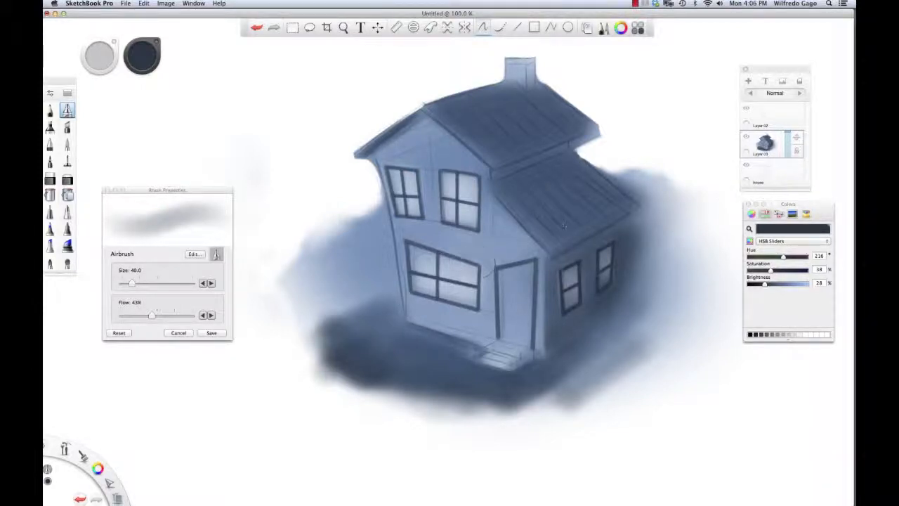
# Sample the blue from the ground shadow and blend the shadow's left part with the Airbrush at size 20.
pyautogui.keyDown('alt'); pyautogui.click(372, 327); pyautogui.keyUp('alt')
pyautogui.press('[')
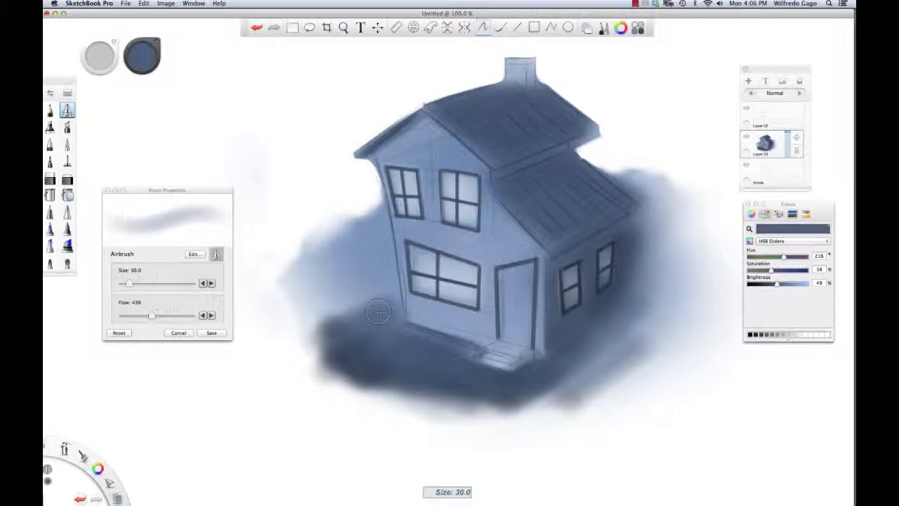
pyautogui.press('[')
pyautogui.moveTo(319, 332)
pyautogui.mouseDown()
pyautogui.moveTo(381, 299)
pyautogui.moveTo(323, 347)
pyautogui.moveTo(376, 336)
pyautogui.moveTo(382, 383)
pyautogui.mouseUp()
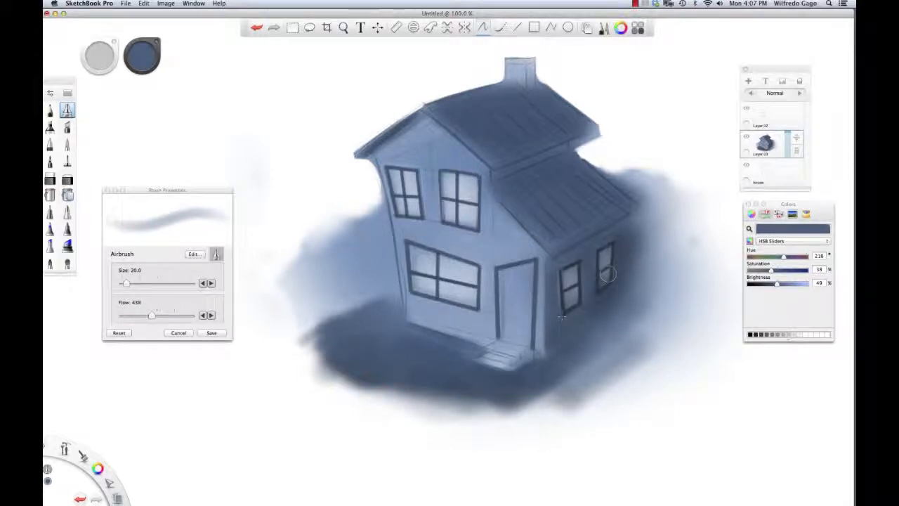
pyautogui.click(771, 270)
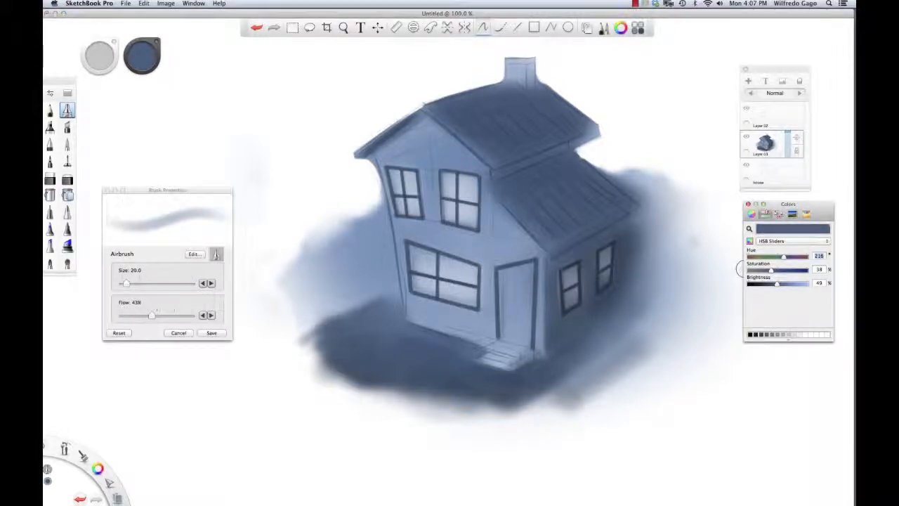
pyautogui.click(523, 375)
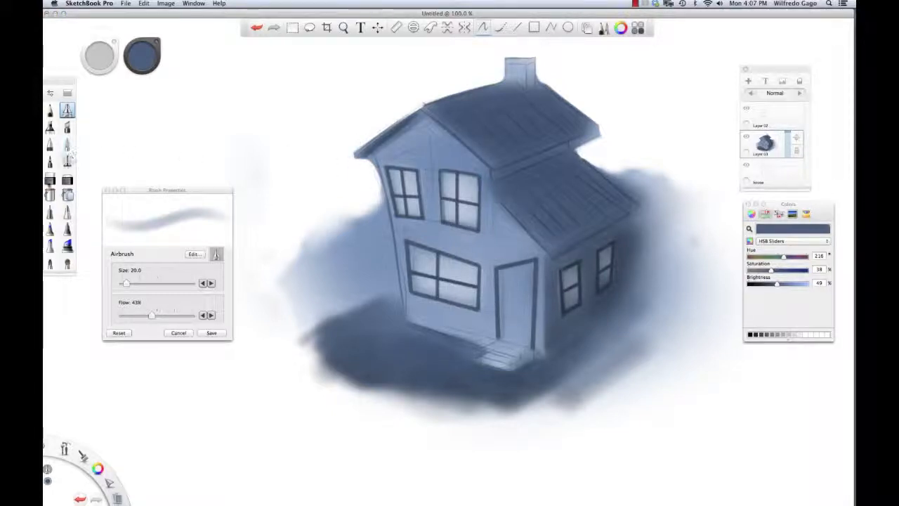
# Erase the stray shading below the left eave and along the upper left wall edge with a reduced Hard Eraser.
pyautogui.click(52, 180)
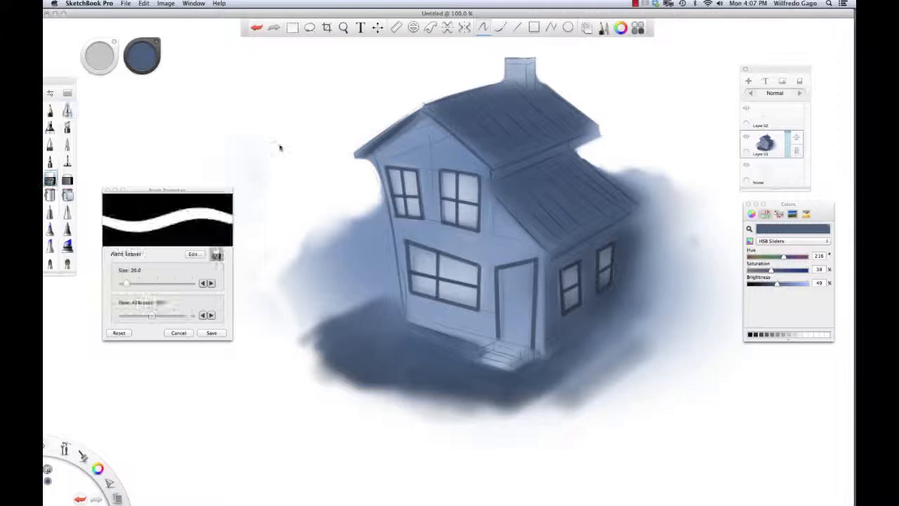
pyautogui.press('[')
pyautogui.press('[')
pyautogui.press('[')
pyautogui.press('[')
pyautogui.press('[')
pyautogui.press('[')
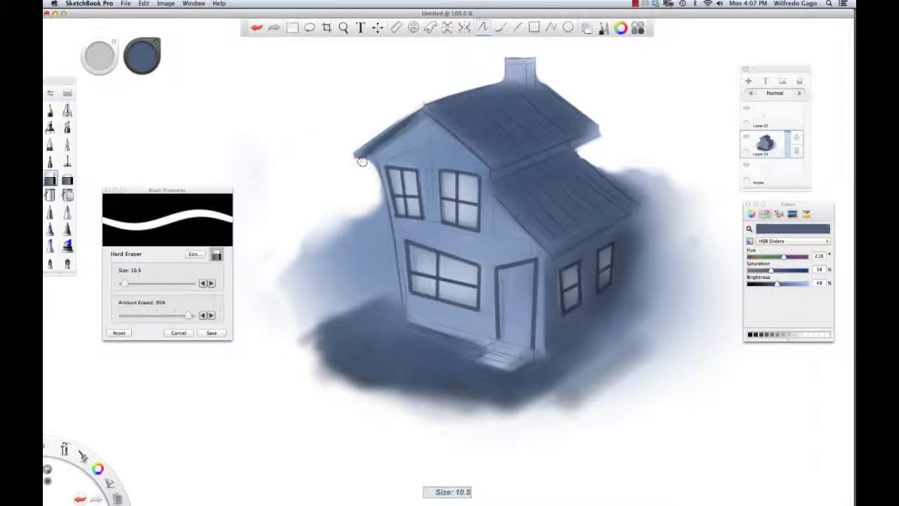
pyautogui.moveTo(357, 160)
pyautogui.mouseDown()
pyautogui.moveTo(374, 165)
pyautogui.moveTo(382, 199)
pyautogui.mouseUp()
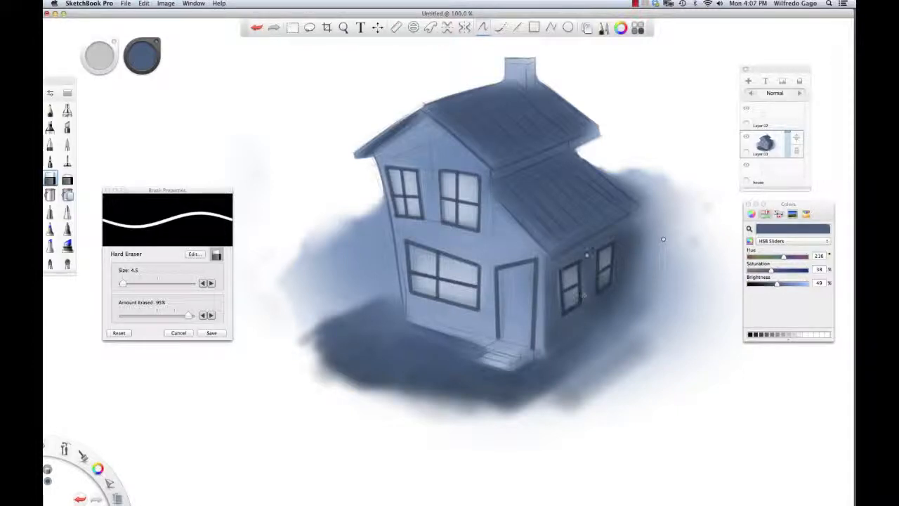
# Merge the shading on Layer 03 with the house sketch layer directly below it.
pyautogui.click(777, 175)
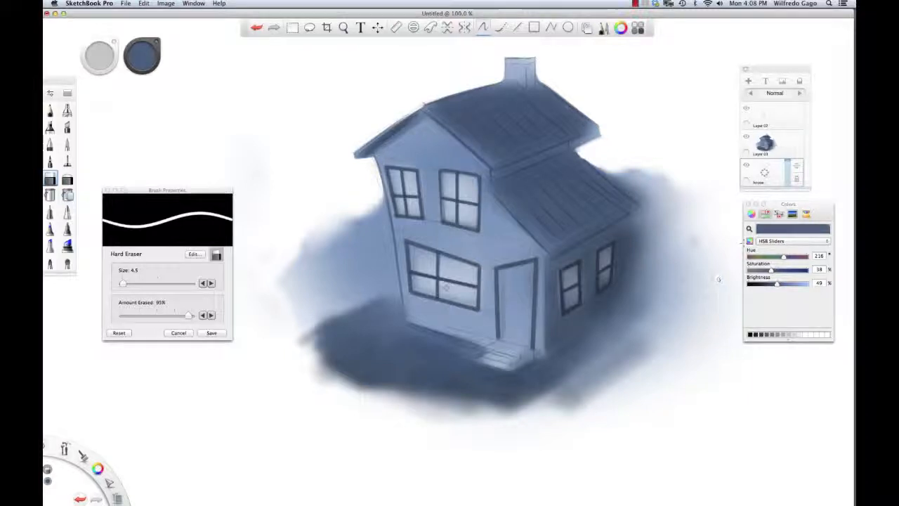
pyautogui.click(784, 204)
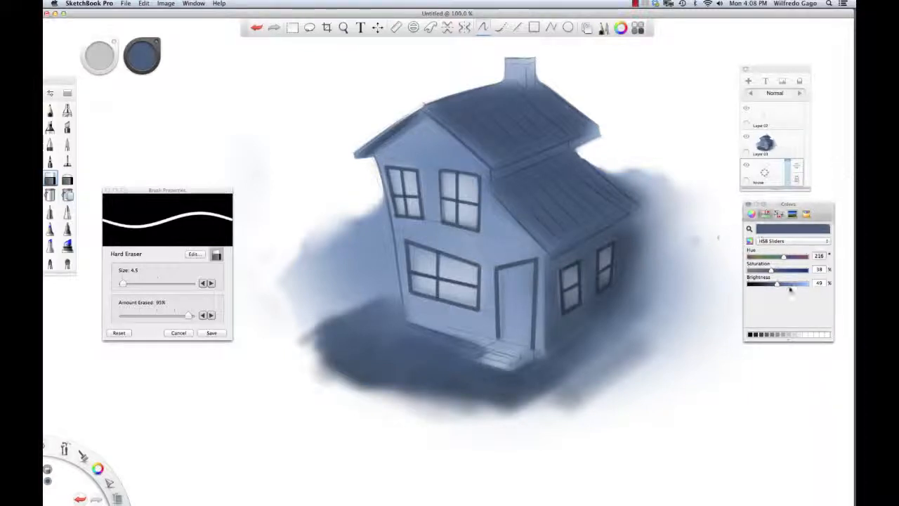
pyautogui.click(784, 150)
pyautogui.press('super+e')
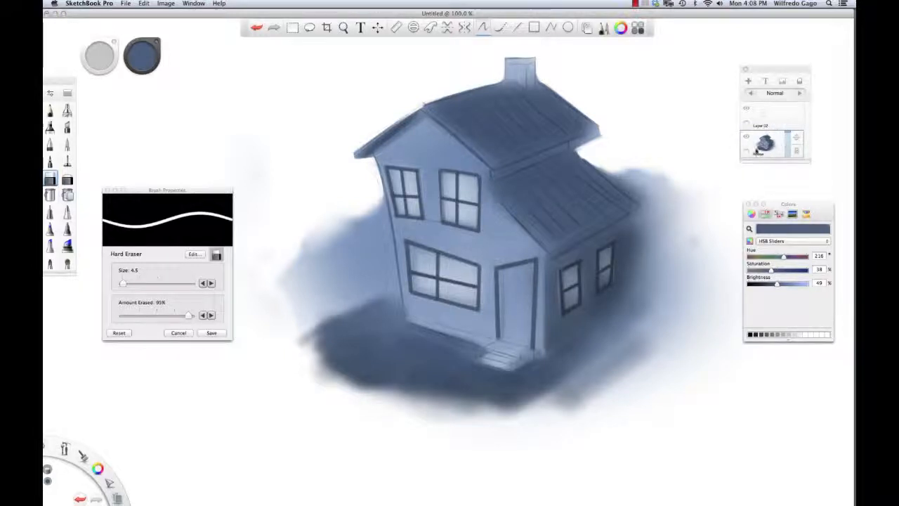
pyautogui.click(68, 110)
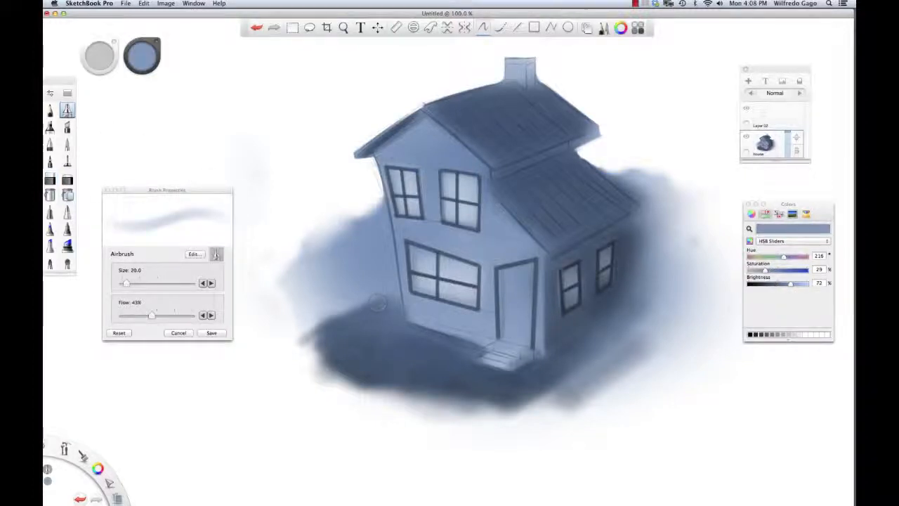
pyautogui.press('[')
pyautogui.press('[')
pyautogui.press('[')
pyautogui.press('[')
pyautogui.press('[')
pyautogui.press('[')
pyautogui.press('[')
pyautogui.press('[')
pyautogui.press('[')
pyautogui.press('[')
pyautogui.press('[')
pyautogui.press('[')
pyautogui.press('[')
pyautogui.press('[')
pyautogui.press('[')
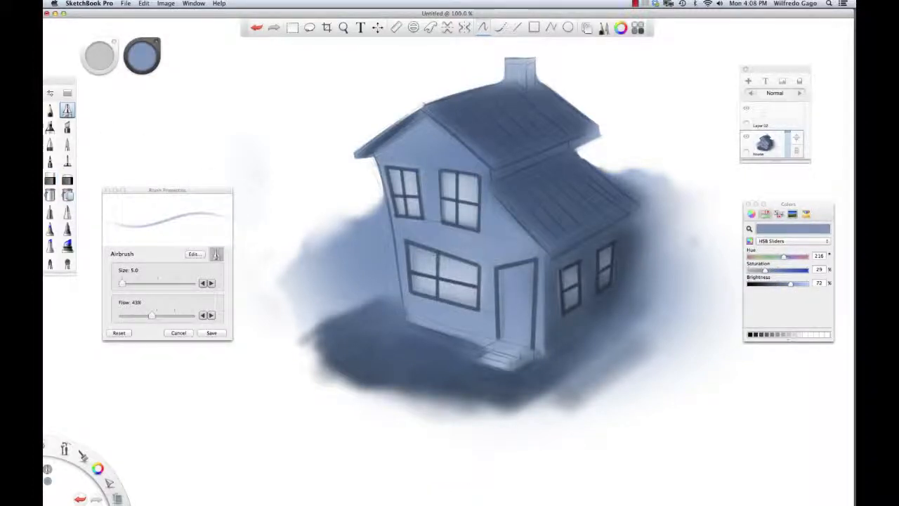
# Draw siding lines along the lower front and side walls with the Felt Pen, sampling blues from the house.
pyautogui.click(67, 162)
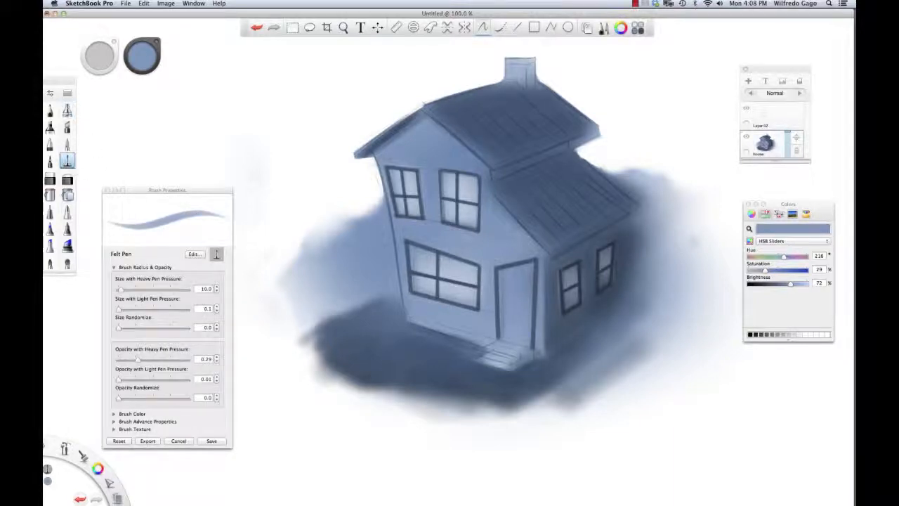
pyautogui.keyDown('alt'); pyautogui.click(418, 290); pyautogui.keyUp('alt')
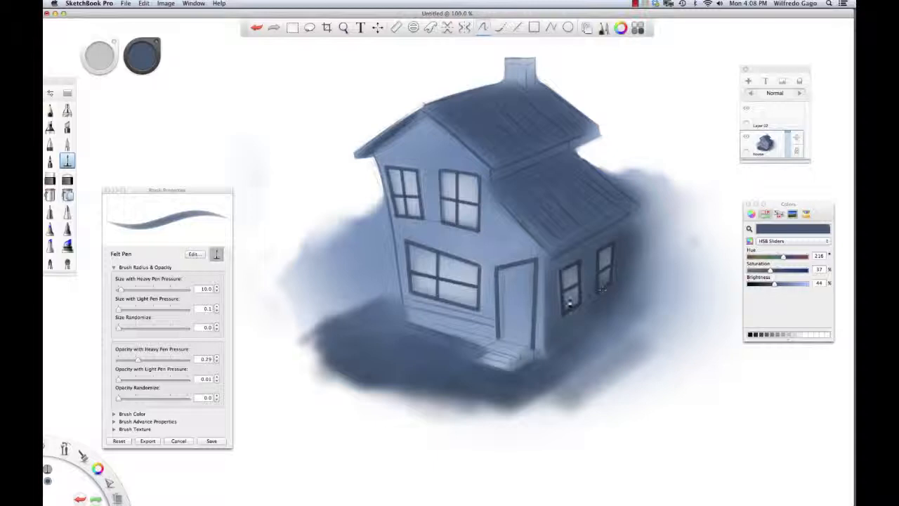
pyautogui.press('super+z')
pyautogui.keyDown('alt'); pyautogui.click(579, 275); pyautogui.keyUp('alt')
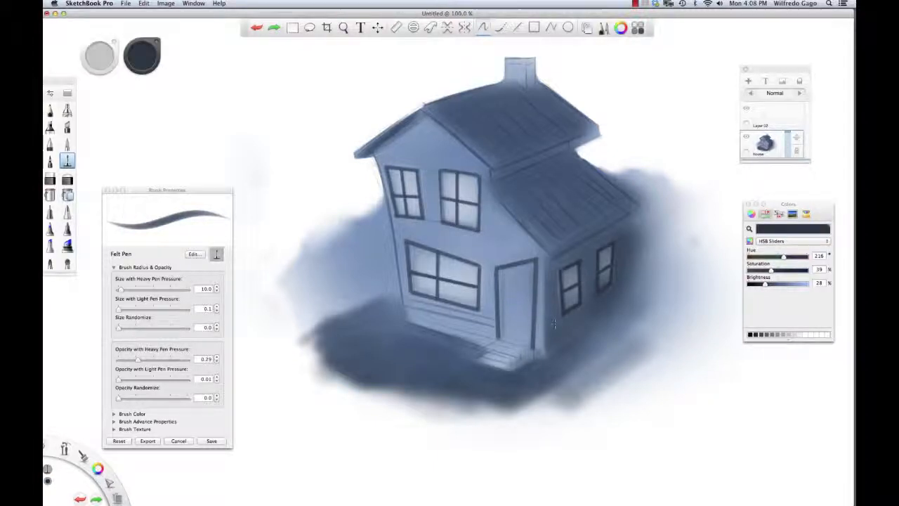
pyautogui.moveTo(551, 334); pyautogui.dragTo(599, 304)
# Draw a straight vertical line down the house's front corner beside the door with the Felt Pen at size 1.0.
pyautogui.click(518, 28)
pyautogui.press('[')
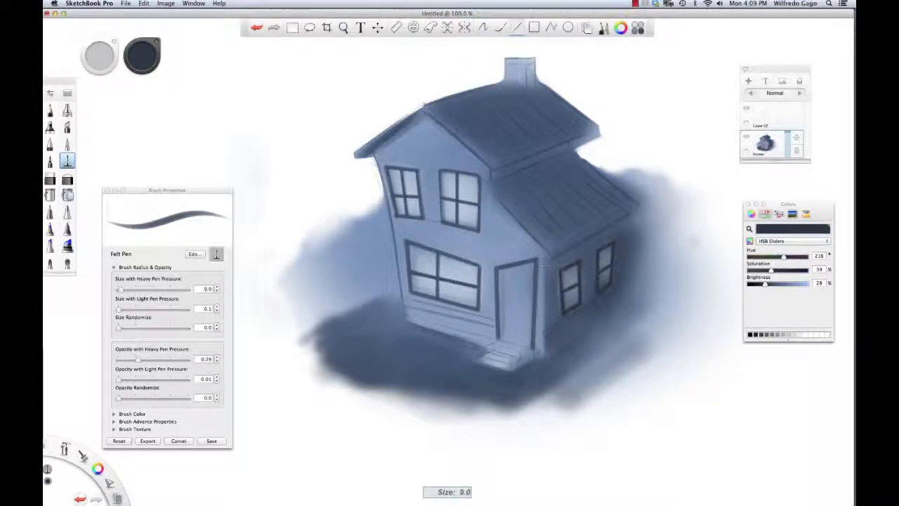
pyautogui.moveTo(545, 254); pyautogui.dragTo(548, 306)
pyautogui.moveTo(546, 358); pyautogui.dragTo(546, 360)
pyautogui.press('super+z')
pyautogui.press('[')
pyautogui.press('[')
pyautogui.press('[')
pyautogui.press('[')
pyautogui.press('[')
pyautogui.press('[')
pyautogui.press('[')
pyautogui.press('[')
pyautogui.press('[')
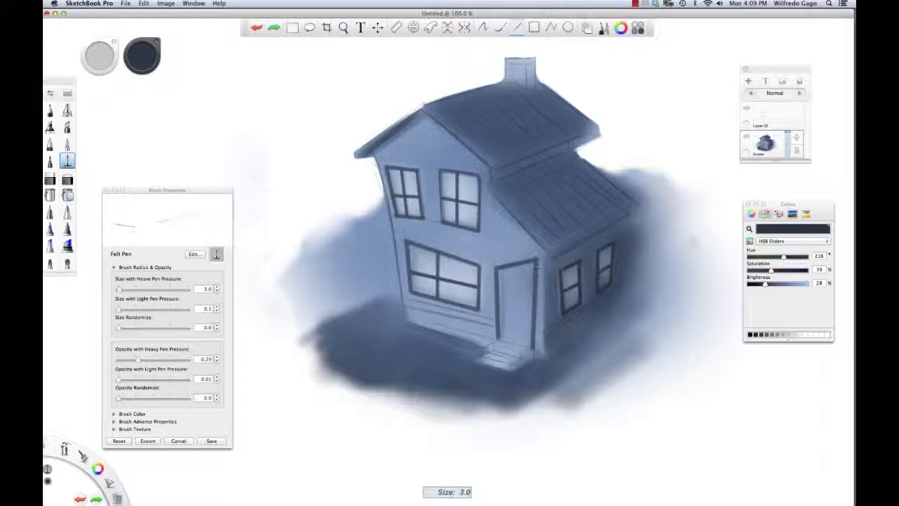
pyautogui.moveTo(547, 254); pyautogui.dragTo(547, 357)
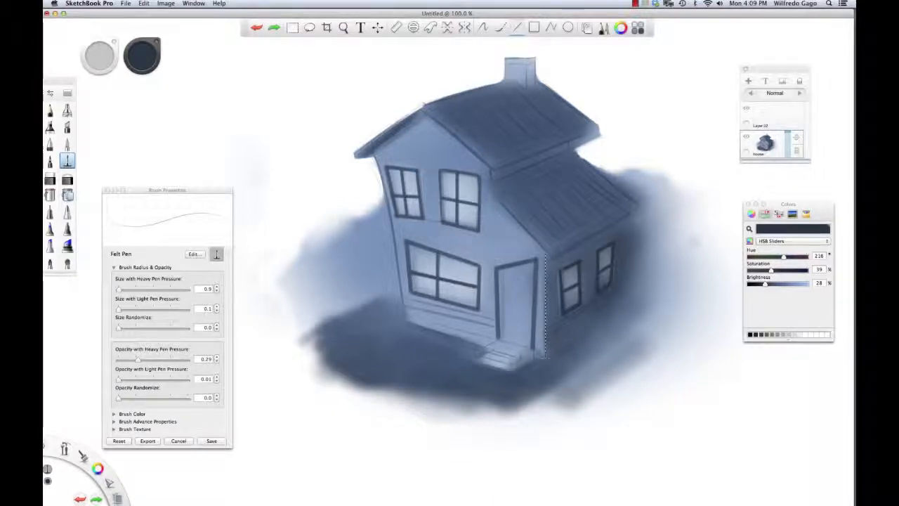
pyautogui.press(']')
pyautogui.press(']')
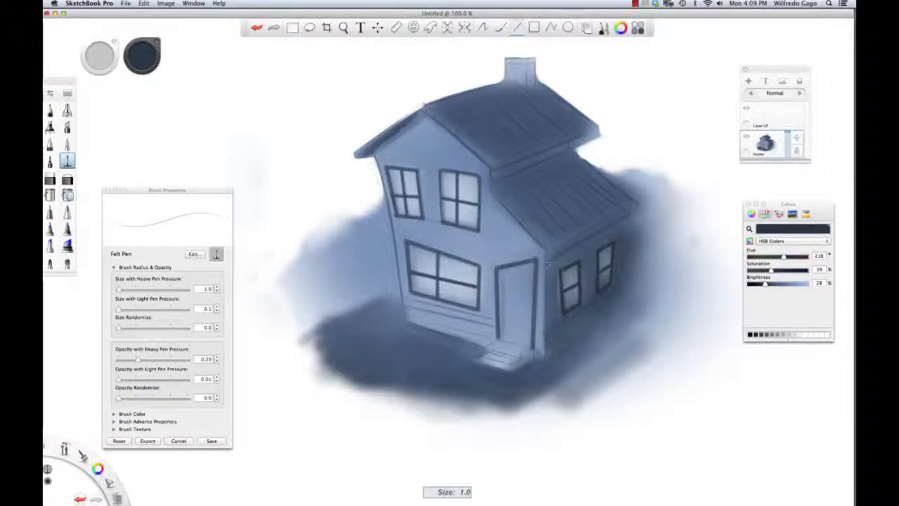
pyautogui.moveTo(546, 255); pyautogui.dragTo(545, 359)
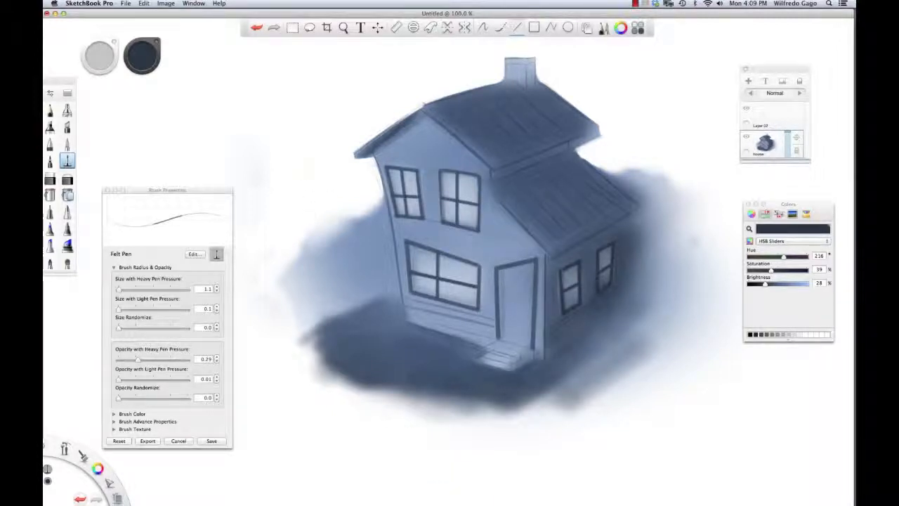
# Draw a straight dark line along the base of the front wall up to the door steps.
pyautogui.moveTo(407, 324); pyautogui.dragTo(485, 349)
pyautogui.press('super+z')
pyautogui.moveTo(404, 321); pyautogui.dragTo(494, 347)
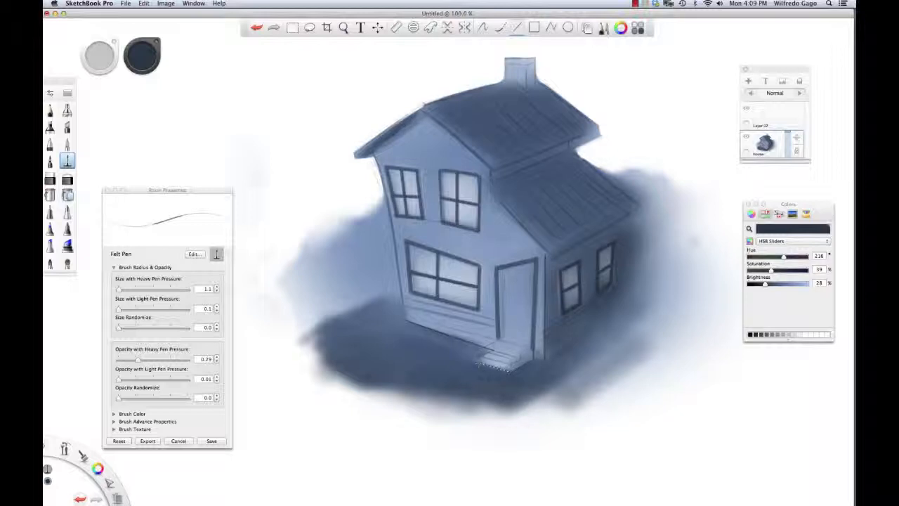
# Outline the side profile of the door steps with short straight Felt Pen lines at size 1.1.
pyautogui.moveTo(508, 370); pyautogui.dragTo(510, 371)
pyautogui.press('super+z')
pyautogui.press('super+z')
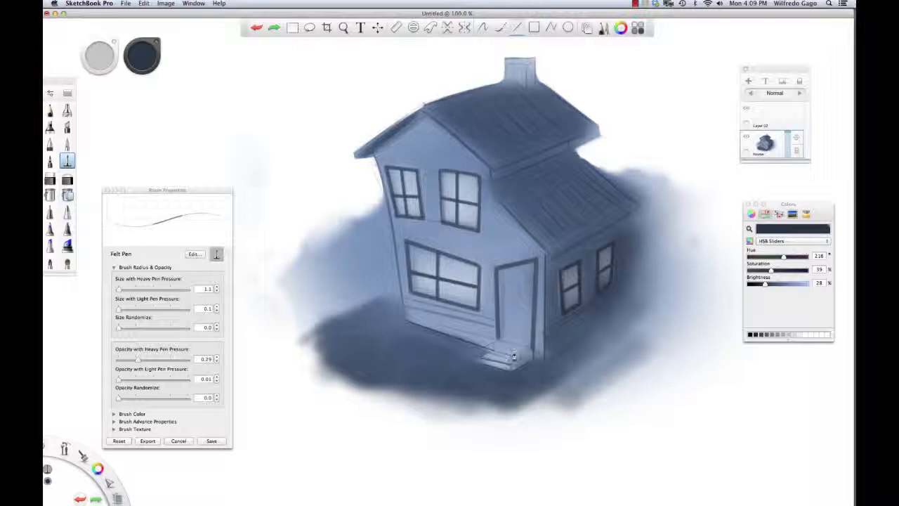
pyautogui.moveTo(518, 361); pyautogui.dragTo(520, 358)
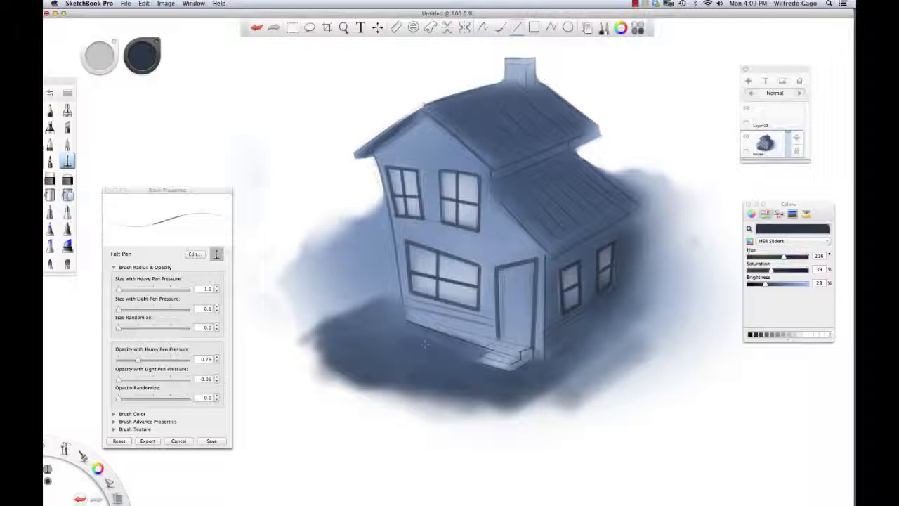
pyautogui.click(50, 111)
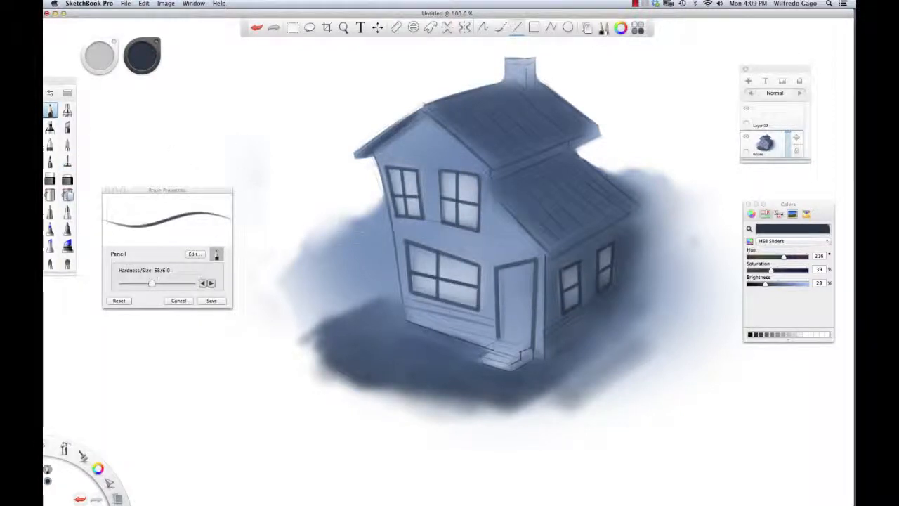
pyautogui.moveTo(482, 356); pyautogui.dragTo(512, 368)
pyautogui.press('super+z')
pyautogui.press('[')
pyautogui.press('[')
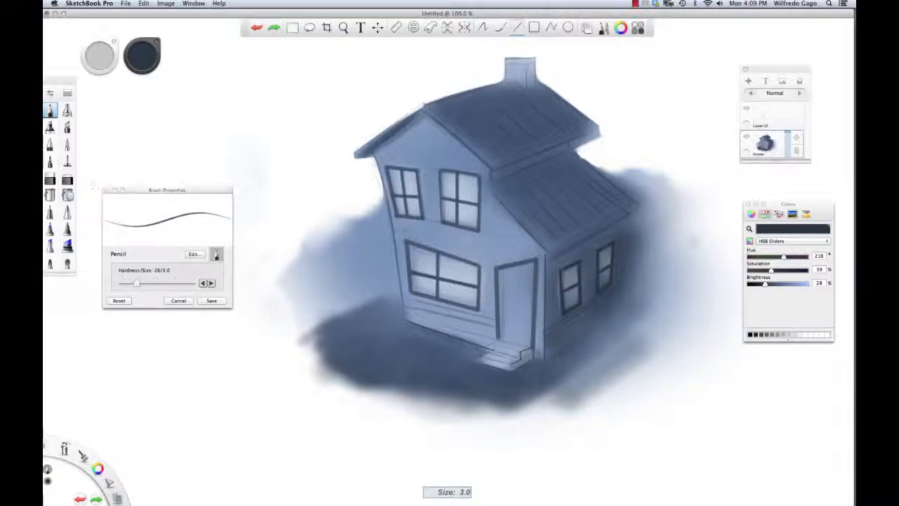
# Outline the treads and front edges of the door steps with straight Felt Pen lines.
pyautogui.click(67, 160)
pyautogui.moveTo(516, 364)
pyautogui.mouseDown()
pyautogui.moveTo(482, 357)
pyautogui.moveTo(511, 370)
pyautogui.moveTo(518, 358)
pyautogui.mouseUp()
pyautogui.press('super+z')
pyautogui.press('super+z')
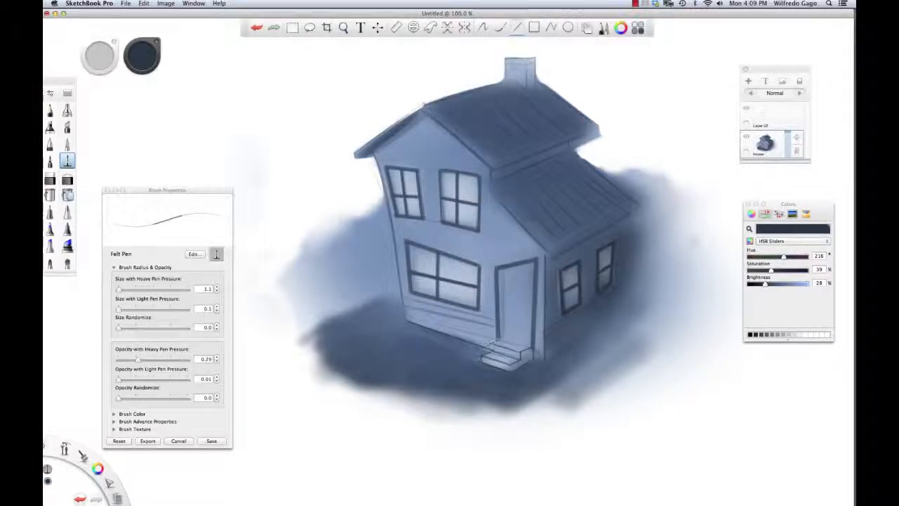
pyautogui.press('super+z')
pyautogui.moveTo(490, 344); pyautogui.dragTo(498, 341)
pyautogui.press('super+z')
# Lighten the surfaces of the door steps freehand with the Felt Pen at size 10.1, using a light blue sampled from the steps.
pyautogui.click(483, 26)
pyautogui.click(497, 350)
pyautogui.press('space')
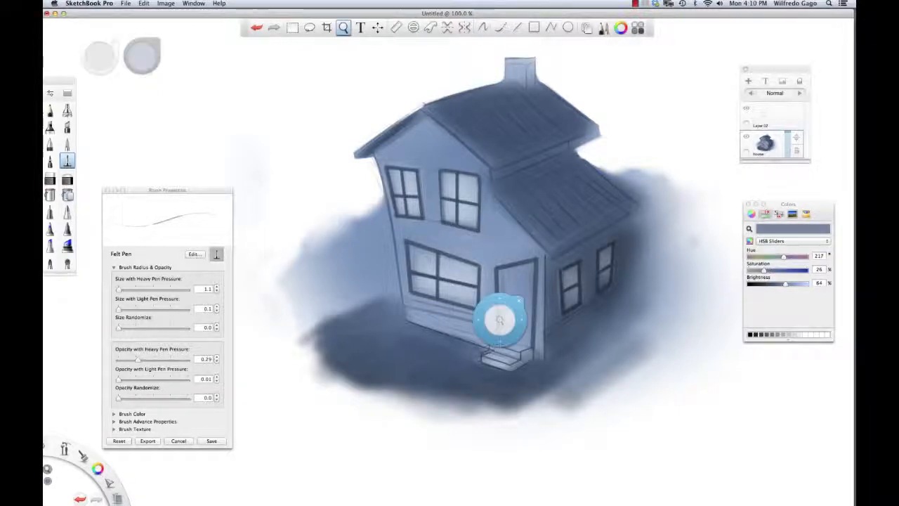
pyautogui.moveTo(501, 327); pyautogui.dragTo(567, 325)
pyautogui.press(']')
pyautogui.press(']')
pyautogui.press(']')
pyautogui.press(']')
pyautogui.press(']')
pyautogui.press(']')
pyautogui.press(']')
pyautogui.press(']')
pyautogui.press(']')
pyautogui.moveTo(473, 379); pyautogui.dragTo(480, 374)
pyautogui.press('super+z')
pyautogui.keyDown('alt'); pyautogui.click(477, 379); pyautogui.keyUp('alt')
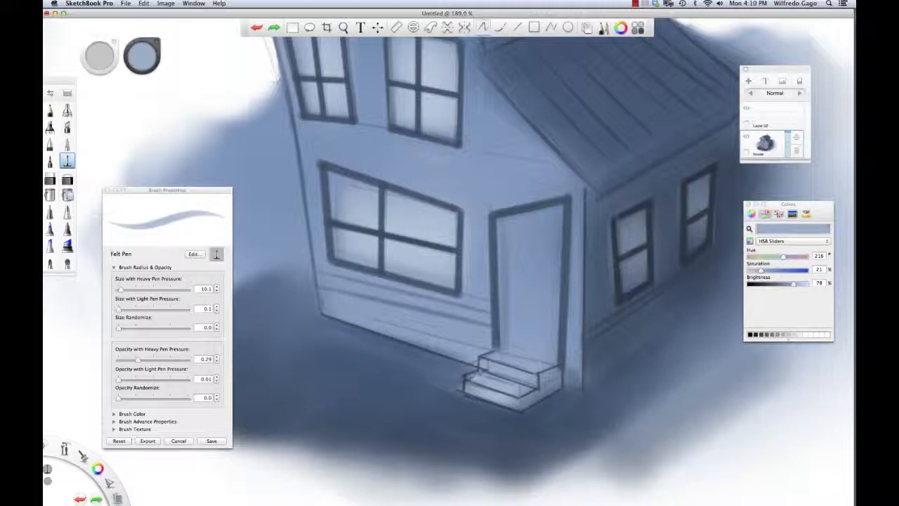
pyautogui.moveTo(490, 378); pyautogui.dragTo(507, 382)
# Darken the right frame edges of the front windows with straight Felt Pen lines at size 3.1 and color brightness 31%.
pyautogui.press('space')
pyautogui.moveTo(472, 176); pyautogui.dragTo(499, 229)
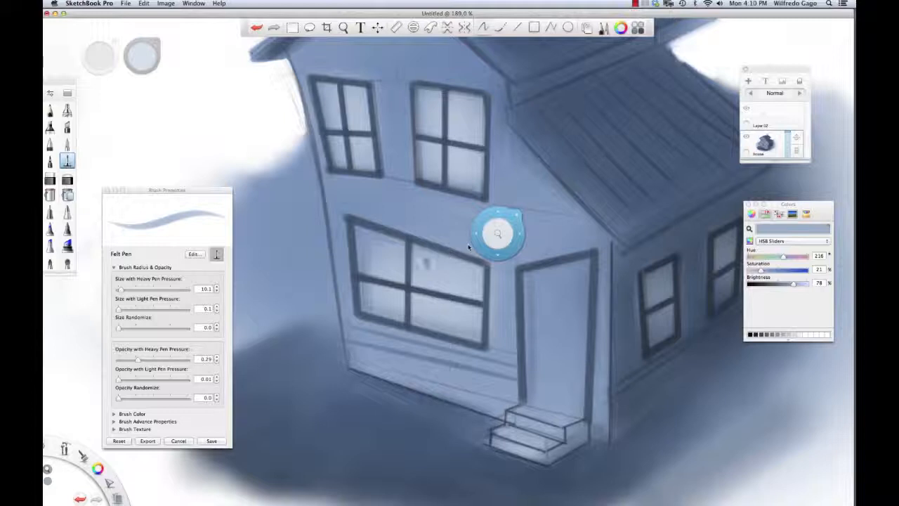
pyautogui.moveTo(794, 284); pyautogui.dragTo(766, 288)
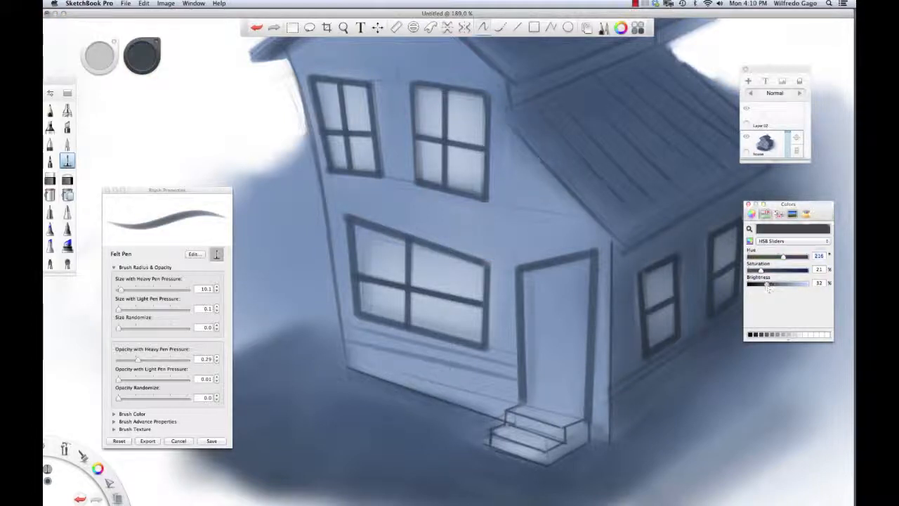
pyautogui.moveTo(489, 263)
pyautogui.mouseDown()
pyautogui.moveTo(489, 291)
pyautogui.moveTo(490, 282)
pyautogui.mouseUp()
pyautogui.press('super+z')
pyautogui.press('[')
pyautogui.press('[')
pyautogui.press('[')
pyautogui.press('[')
pyautogui.press('[')
pyautogui.press('[')
pyautogui.press('[')
pyautogui.press('super+z')
pyautogui.click(517, 27)
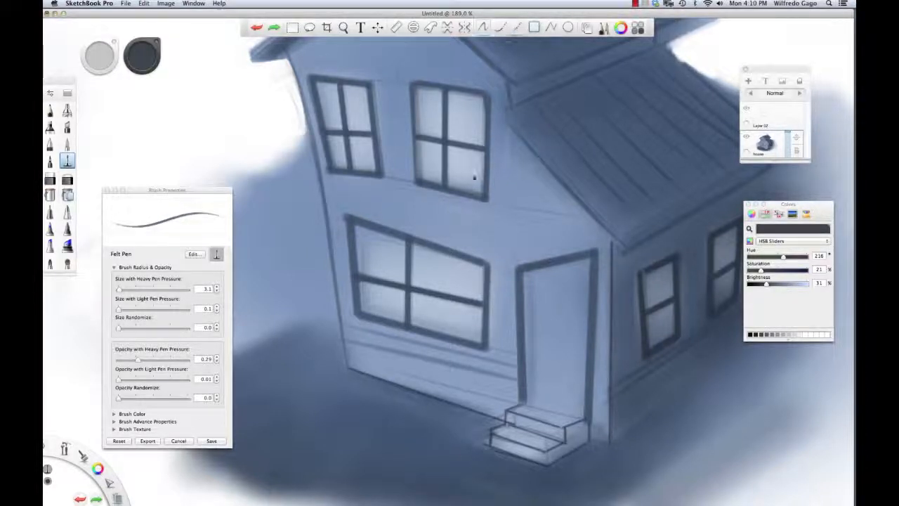
pyautogui.moveTo(490, 267); pyautogui.dragTo(488, 348)
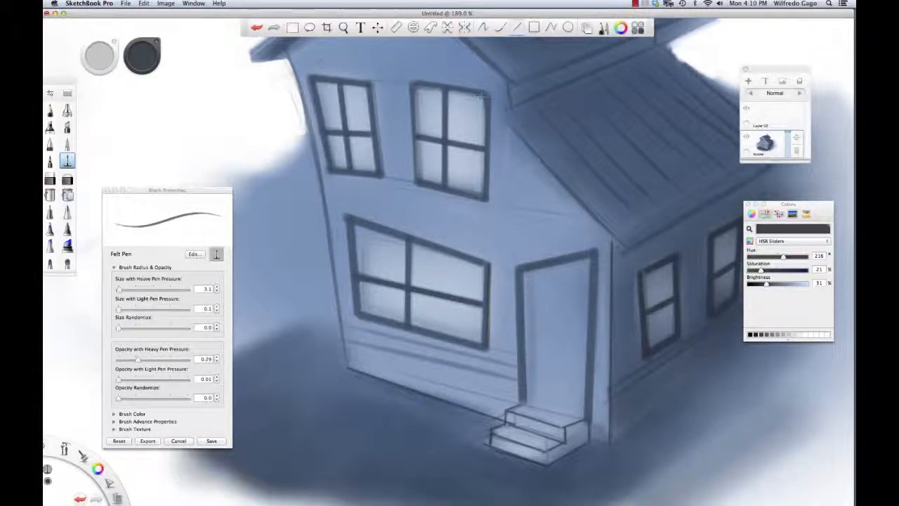
pyautogui.moveTo(491, 186); pyautogui.dragTo(490, 203)
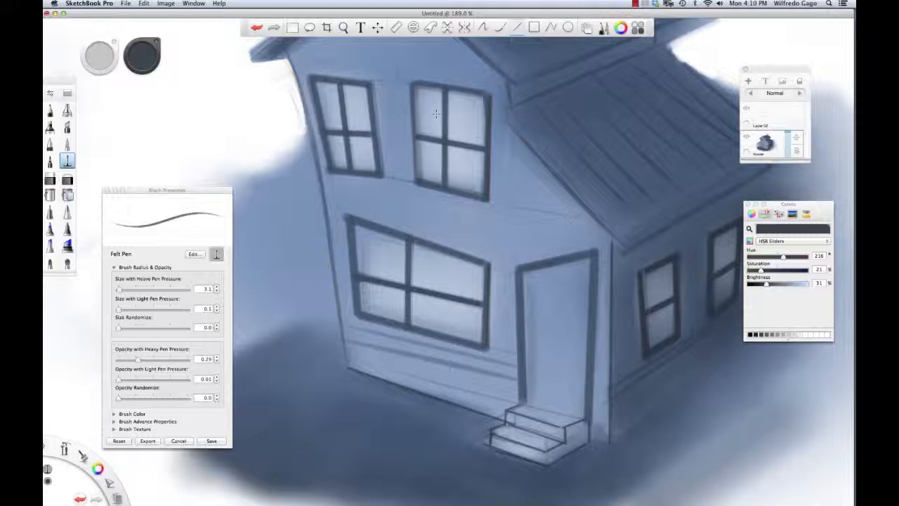
pyautogui.moveTo(385, 173); pyautogui.dragTo(383, 176)
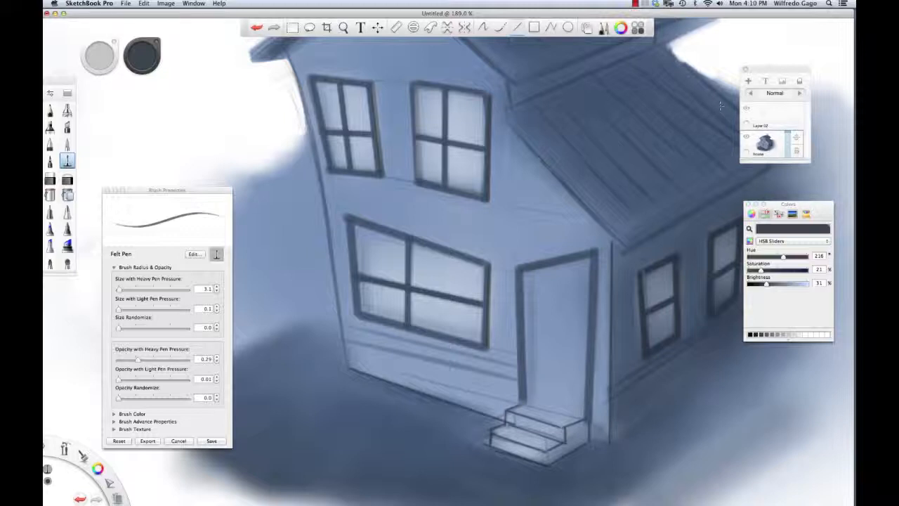
# Erase faint diagonal reflections into the front window panes on Layer 02 with the Soft Eraser at size 7.2 and 20% erased amount.
pyautogui.click(772, 121)
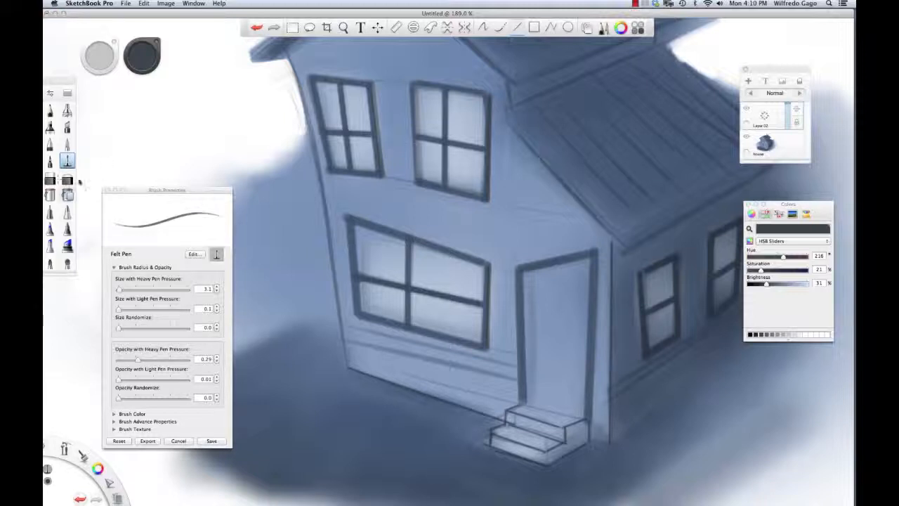
pyautogui.click(67, 180)
pyautogui.moveTo(469, 114)
pyautogui.mouseDown()
pyautogui.moveTo(469, 132)
pyautogui.moveTo(460, 127)
pyautogui.mouseUp()
pyautogui.press('super+z')
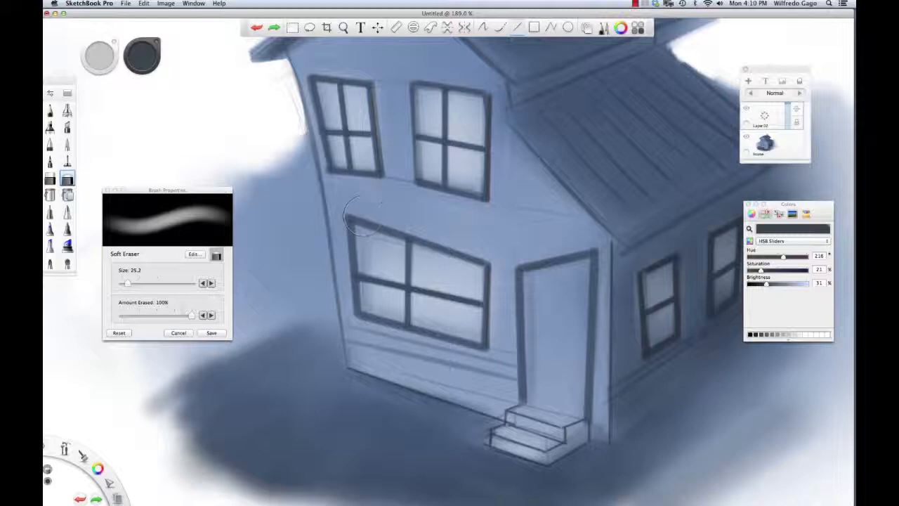
pyautogui.moveTo(146, 316); pyautogui.dragTo(135, 319)
pyautogui.moveTo(453, 113)
pyautogui.mouseDown()
pyautogui.moveTo(482, 97)
pyautogui.moveTo(461, 110)
pyautogui.mouseUp()
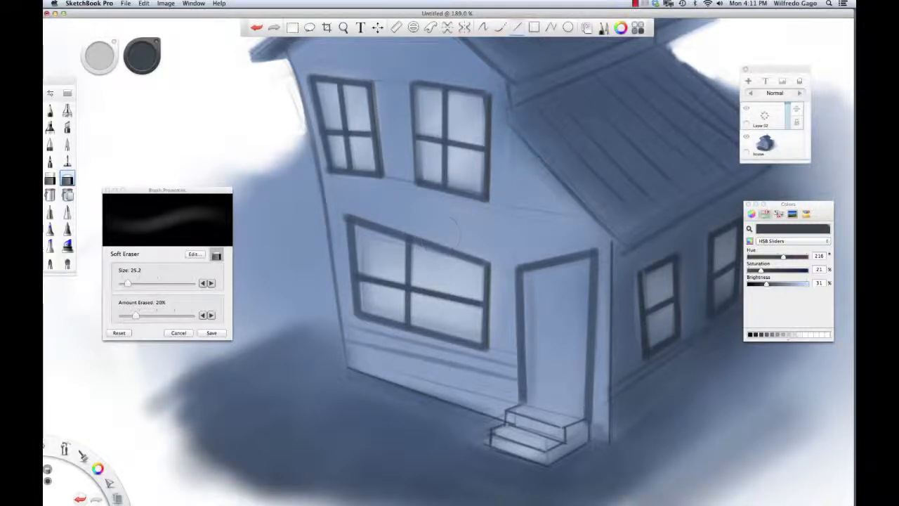
pyautogui.moveTo(500, 264); pyautogui.dragTo(502, 263)
pyautogui.moveTo(360, 371); pyautogui.dragTo(486, 310)
pyautogui.press('[')
pyautogui.press('[')
pyautogui.press('[')
pyautogui.press('[')
pyautogui.press('super+z')
pyautogui.press(']')
pyautogui.press(']')
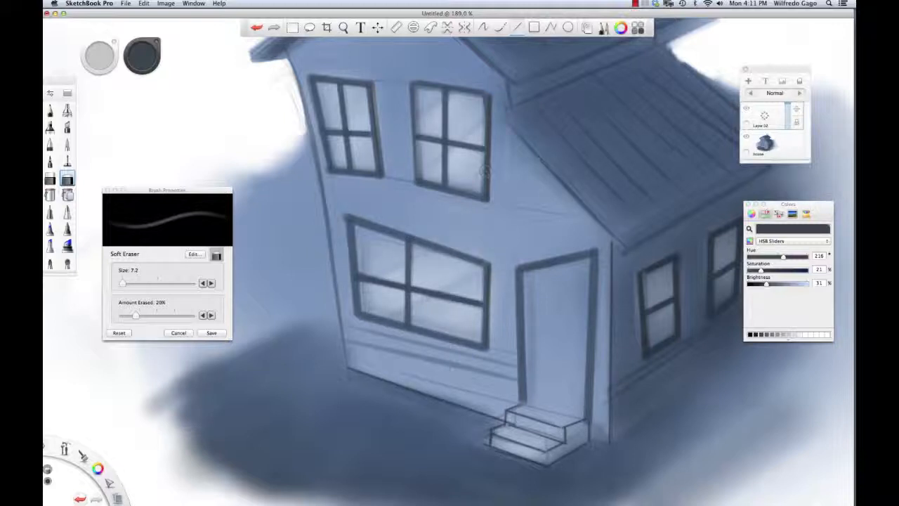
# Erase faint reflections into the side wall's window panes with the Soft Eraser at size 10.2.
pyautogui.press('space')
pyautogui.moveTo(631, 293); pyautogui.dragTo(532, 307)
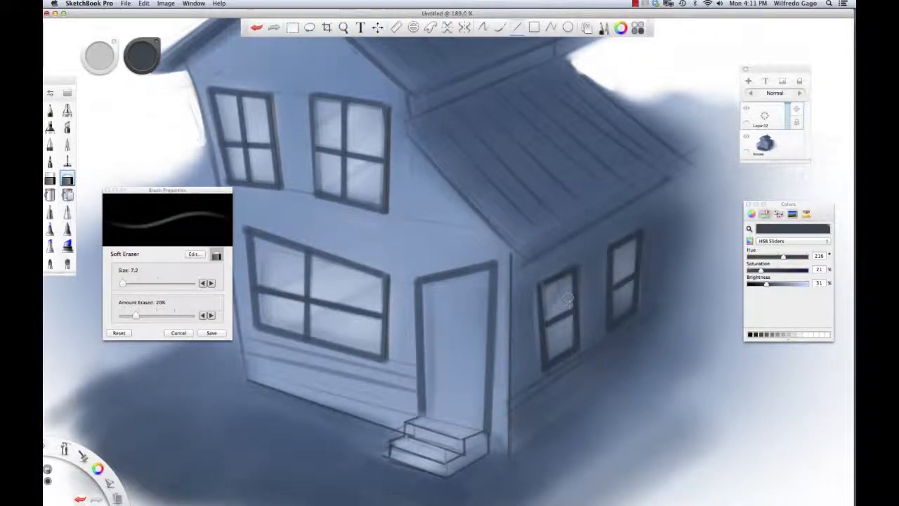
pyautogui.press(']')
pyautogui.press(']')
pyautogui.press(']')
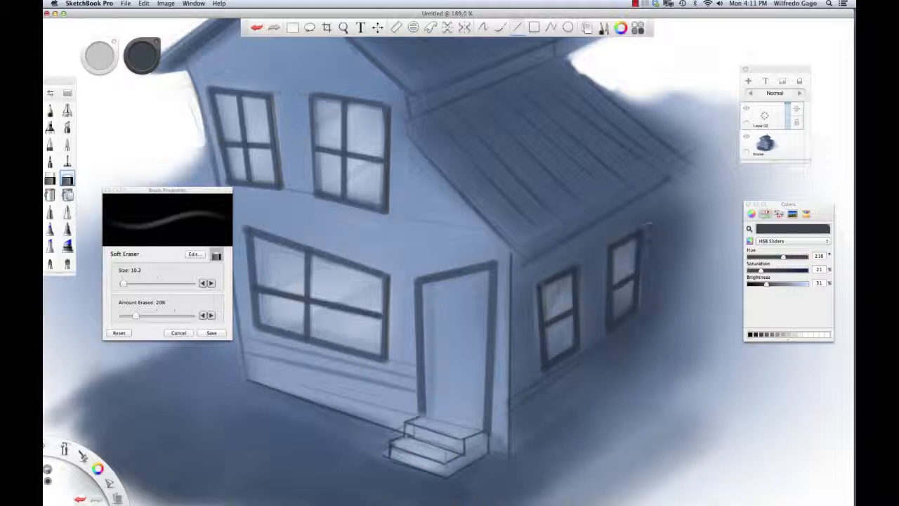
pyautogui.press('super+0')
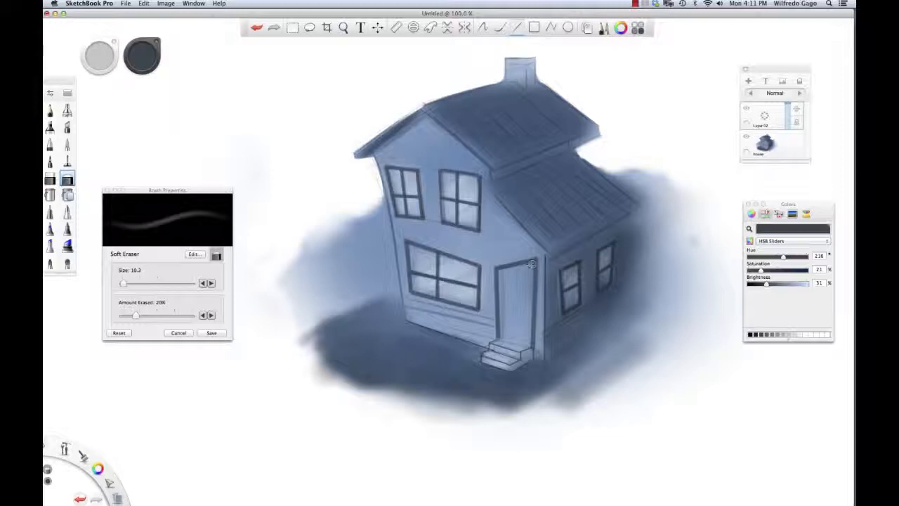
pyautogui.press('space')
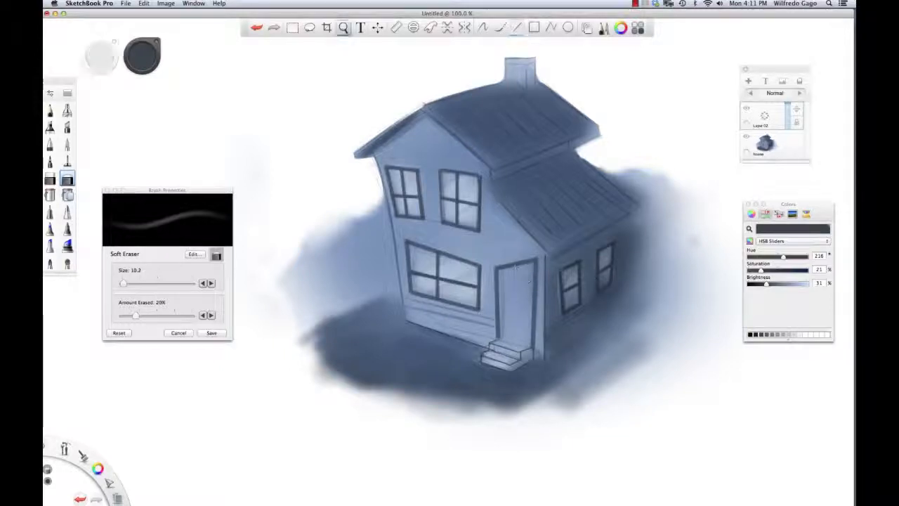
# Merge Layer 02 with the window reflections down into the house layer.
pyautogui.moveTo(544, 278)
pyautogui.mouseDown()
pyautogui.moveTo(501, 283)
pyautogui.moveTo(515, 267)
pyautogui.mouseUp()
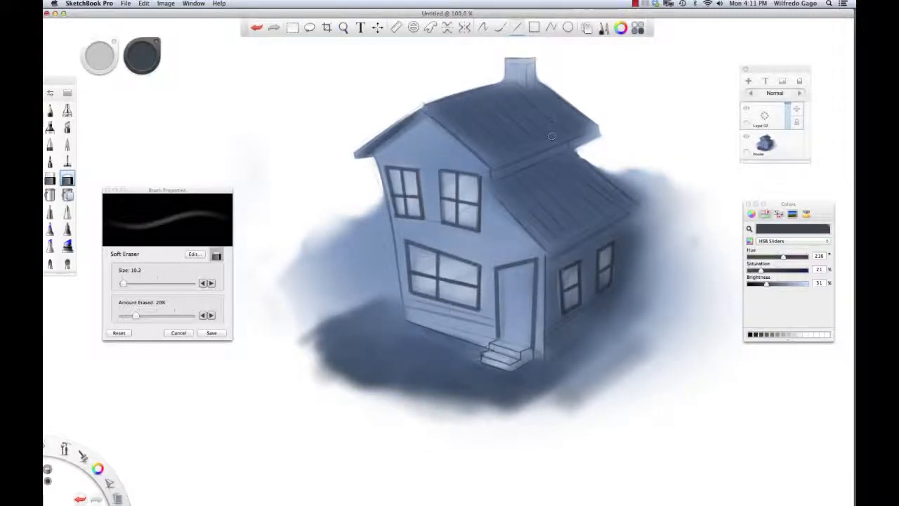
pyautogui.click(71, 161)
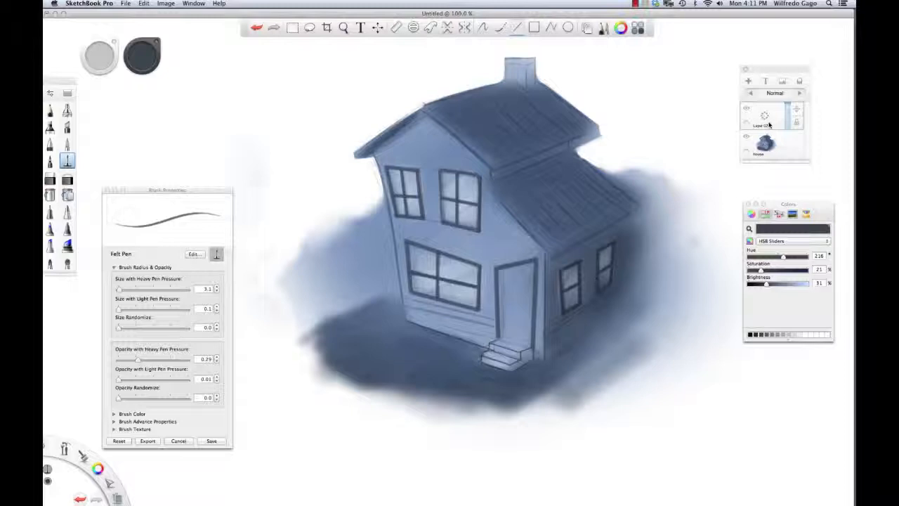
pyautogui.moveTo(766, 116); pyautogui.dragTo(777, 128)
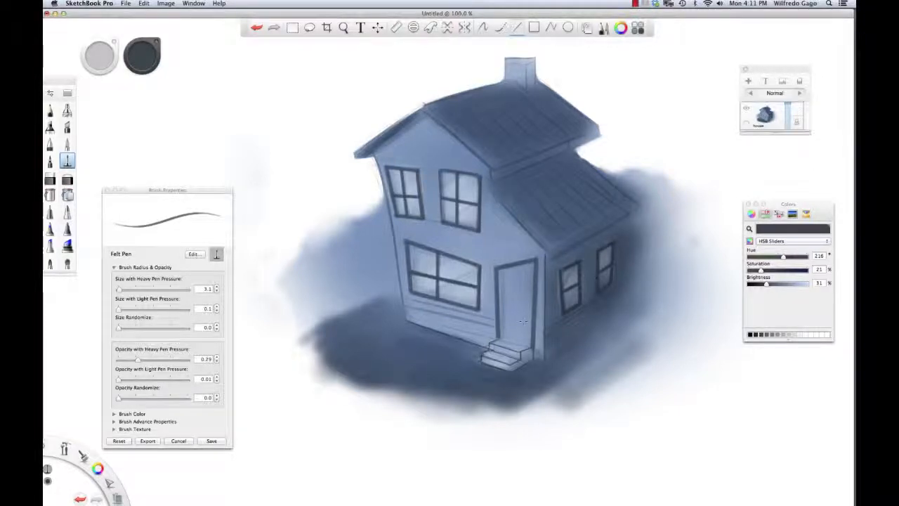
# Draw a doorknob and a peephole on the door freehand with the Felt Pen at size 5.1, using dark blue sampled from a window frame.
pyautogui.keyDown('alt'); pyautogui.click(480, 220); pyautogui.keyUp('alt')
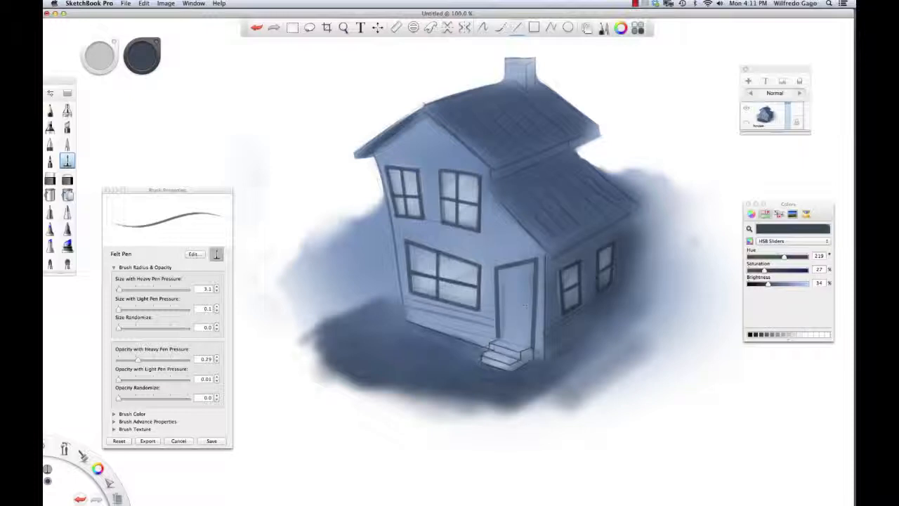
pyautogui.hotkey('ctrl', 'z')
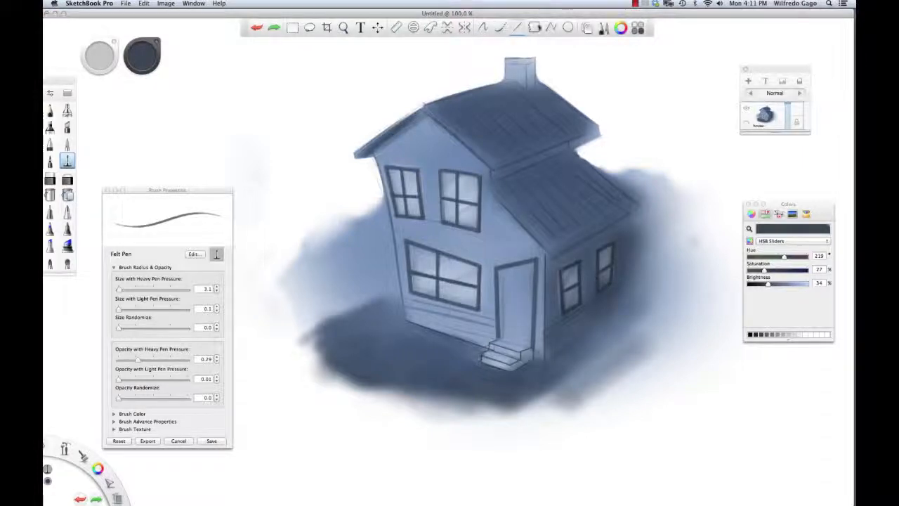
pyautogui.click(483, 28)
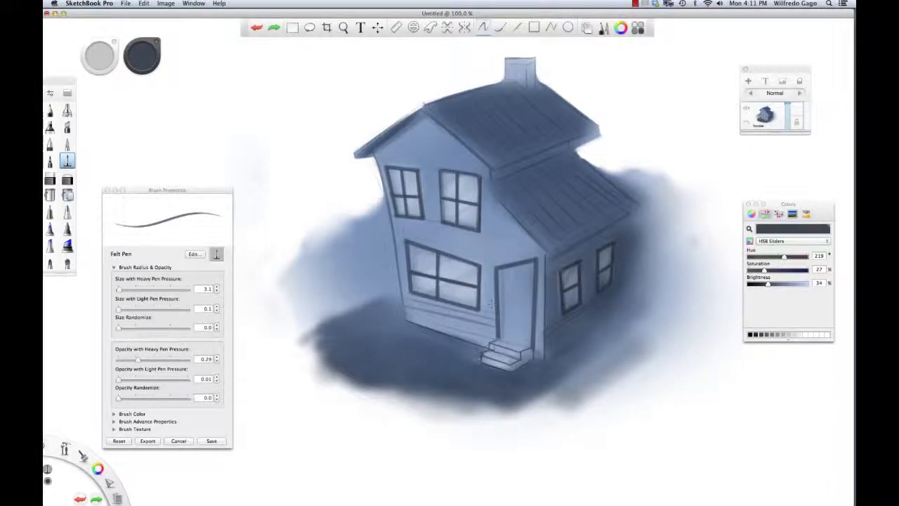
pyautogui.click(527, 310)
pyautogui.hotkey('ctrl', 'z')
pyautogui.press(']')
pyautogui.press(']')
pyautogui.click(525, 309)
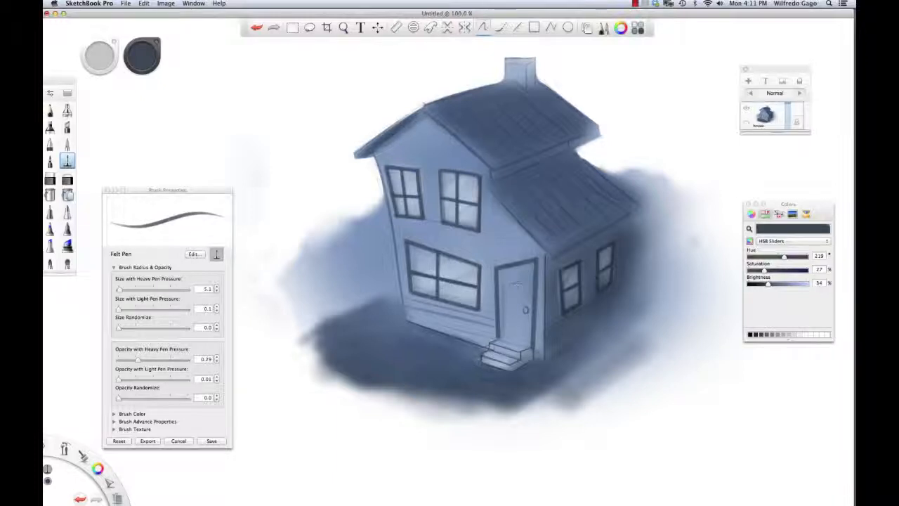
pyautogui.press('super+z')
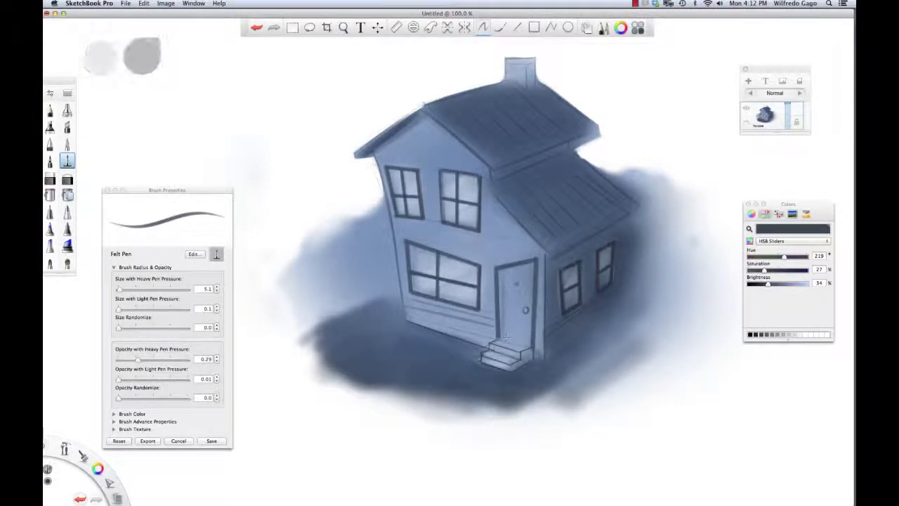
pyautogui.keyDown('alt'); pyautogui.click(487, 357); pyautogui.keyUp('alt')
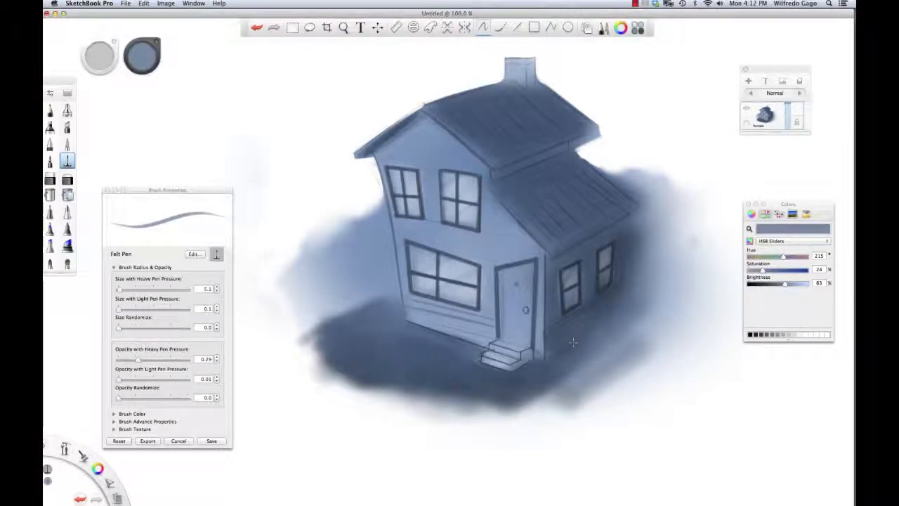
pyautogui.press(']')
pyautogui.press(']')
pyautogui.press(']')
pyautogui.press(']')
pyautogui.press(']')
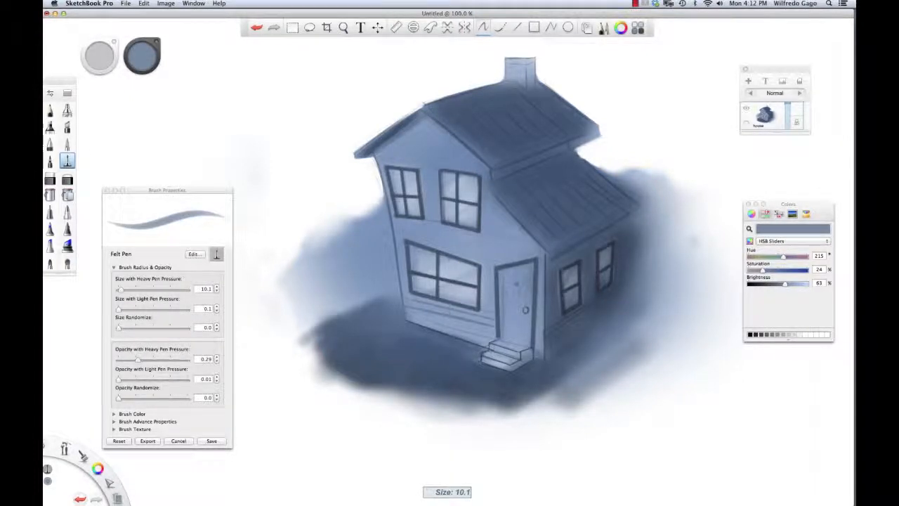
# On a new layer, airbrush dark shadow strokes at size 9.0 beside the side wall and under the steps, using a sampled dark blue.
pyautogui.click(68, 111)
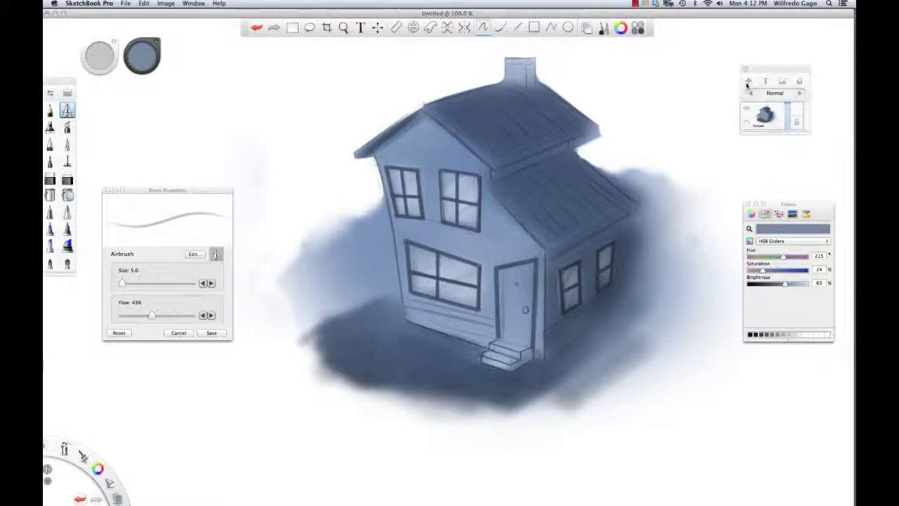
pyautogui.click(749, 83)
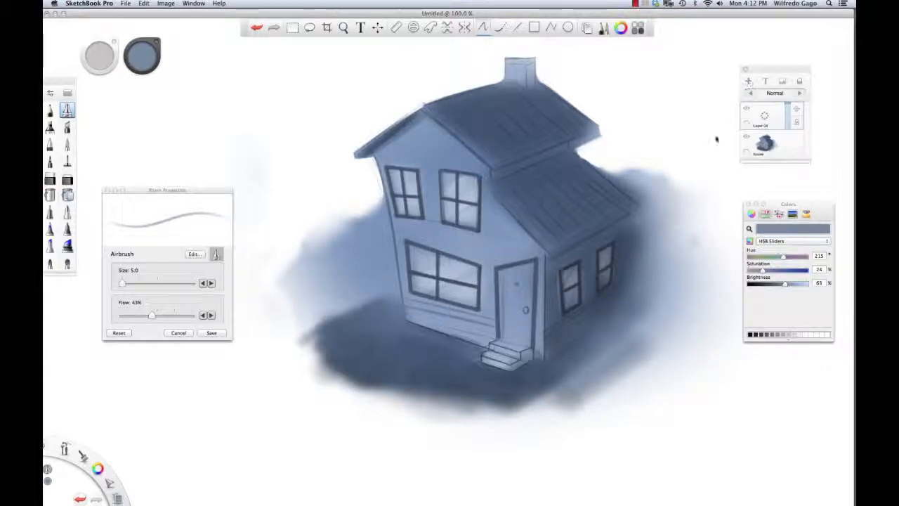
pyautogui.keyDown('alt'); pyautogui.click(567, 311); pyautogui.keyUp('alt')
pyautogui.press(']')
pyautogui.press(']')
pyautogui.press(']')
pyautogui.press(']')
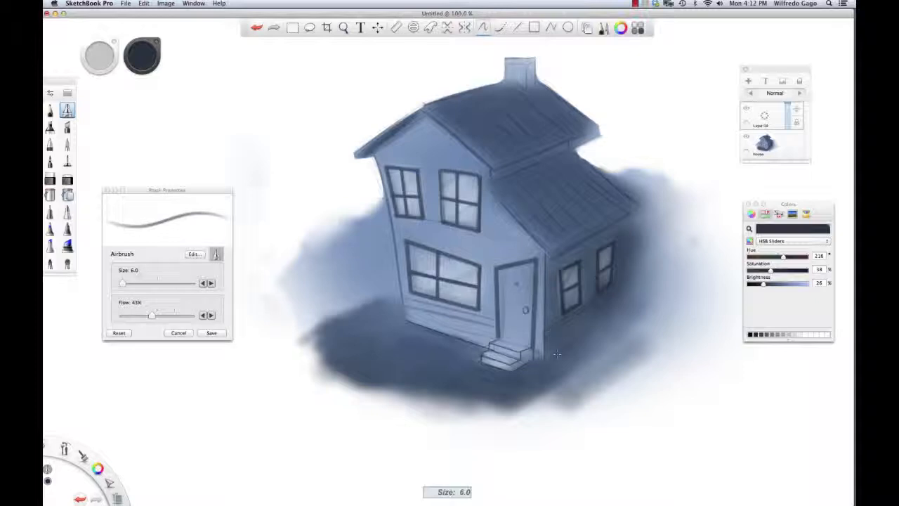
pyautogui.moveTo(576, 349)
pyautogui.mouseDown()
pyautogui.moveTo(638, 328)
pyautogui.moveTo(587, 346)
pyautogui.mouseUp()
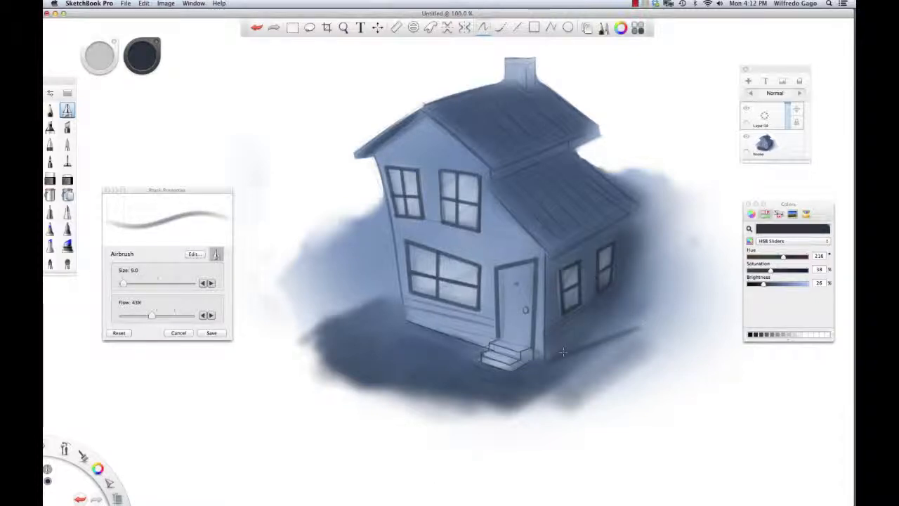
pyautogui.moveTo(638, 331)
pyautogui.mouseDown()
pyautogui.moveTo(590, 351)
pyautogui.moveTo(655, 333)
pyautogui.mouseUp()
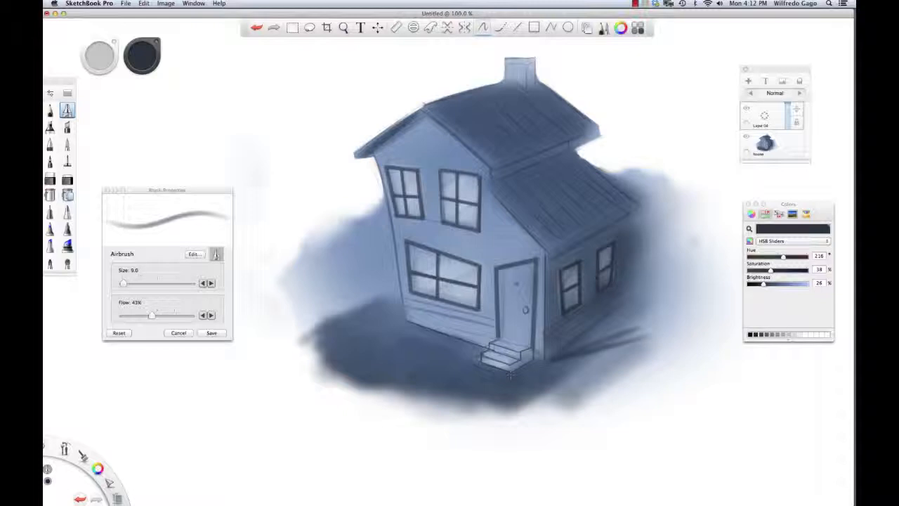
pyautogui.moveTo(538, 360); pyautogui.dragTo(513, 373)
# Fill in the cast shadow on the ground beside the side wall with the Airbrush at size 30.0.
pyautogui.press(']')
pyautogui.press(']')
pyautogui.press(']')
pyautogui.moveTo(591, 341)
pyautogui.mouseDown()
pyautogui.moveTo(627, 315)
pyautogui.moveTo(650, 332)
pyautogui.moveTo(594, 352)
pyautogui.moveTo(659, 340)
pyautogui.mouseUp()
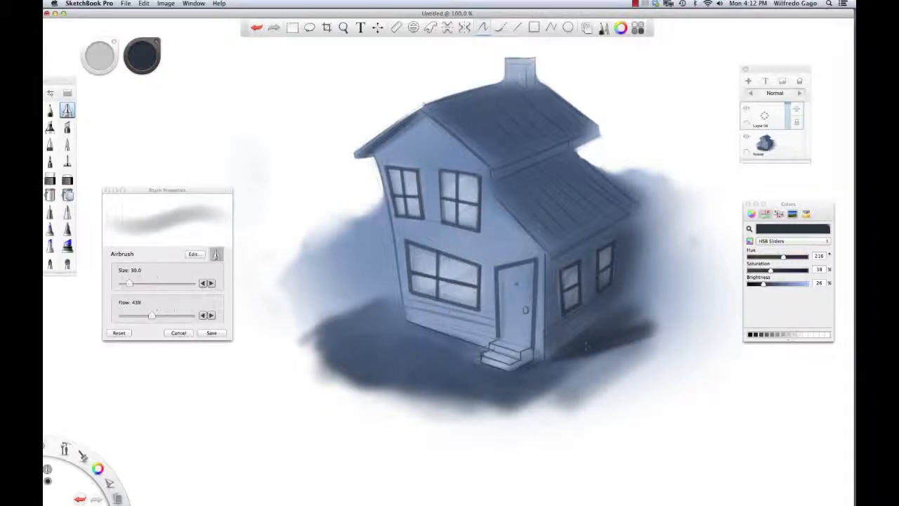
pyautogui.moveTo(636, 321)
pyautogui.mouseDown()
pyautogui.moveTo(652, 310)
pyautogui.moveTo(613, 304)
pyautogui.mouseUp()
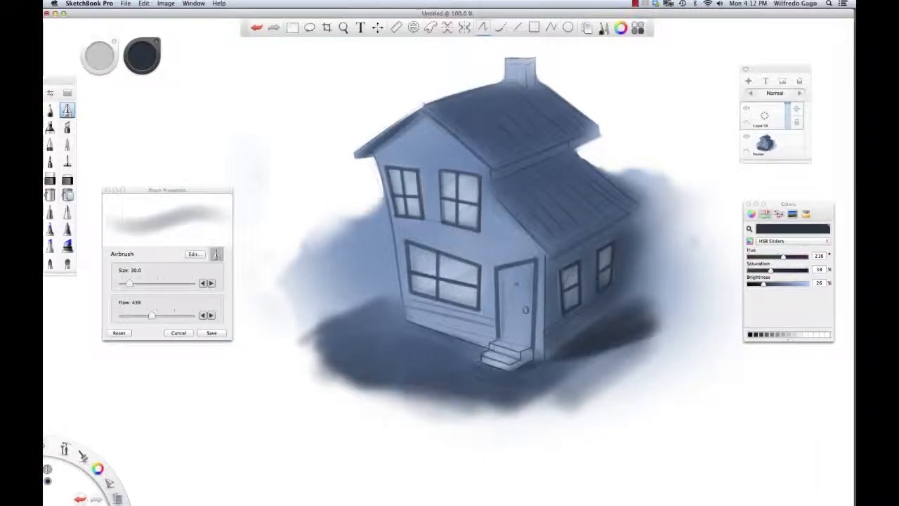
# Darken the shaded right side of the door steps with the Airbrush at size 7.0.
pyautogui.press('[')
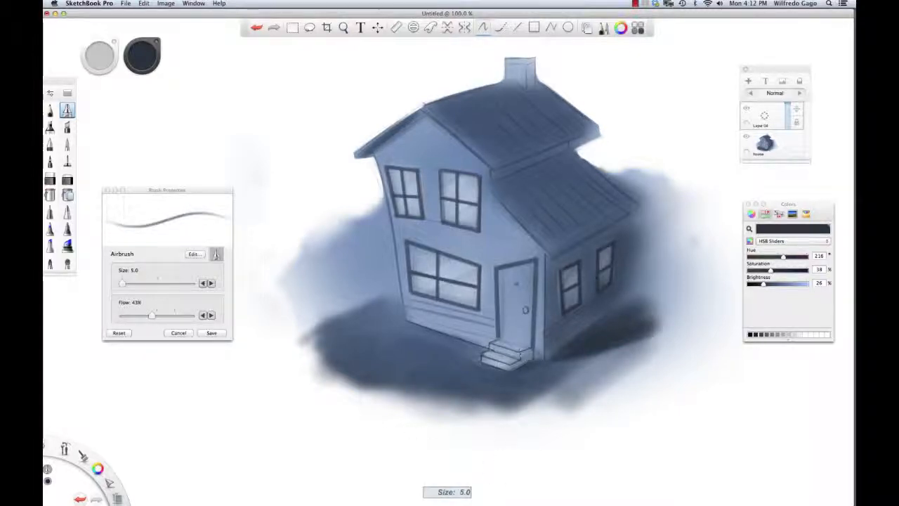
pyautogui.press(']')
pyautogui.press(']')
pyautogui.moveTo(531, 351); pyautogui.dragTo(522, 355)
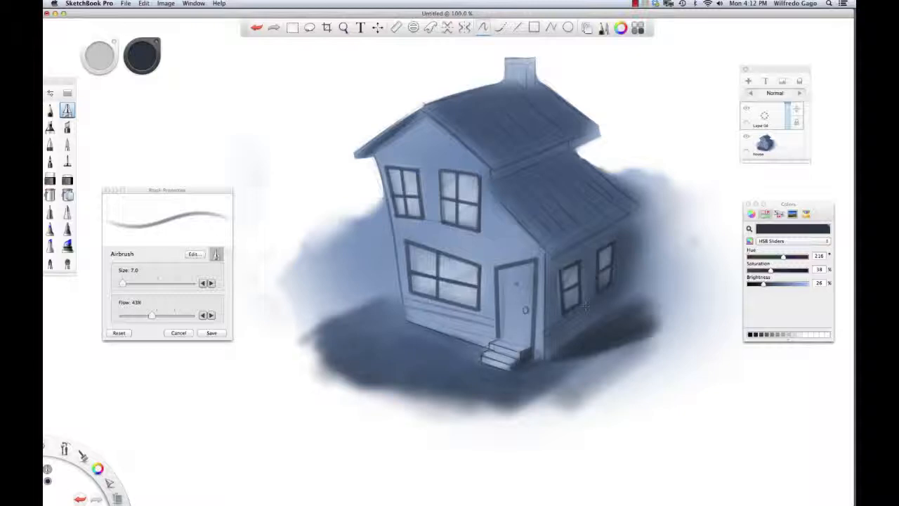
# Define the shadow's edge along the base of the side wall with a thin dark Airbrush stroke.
pyautogui.press('[')
pyautogui.press('[')
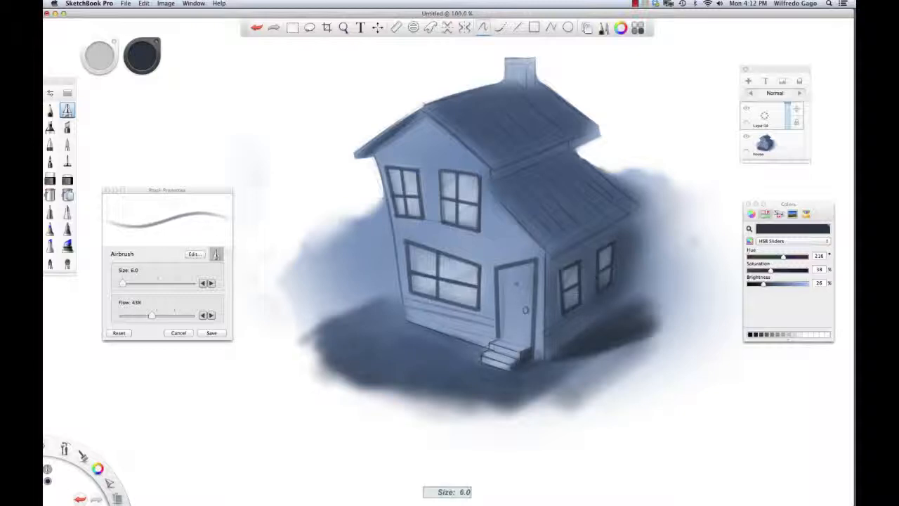
pyautogui.moveTo(556, 353); pyautogui.dragTo(619, 303)
pyautogui.press('super+z')
pyautogui.press('super+z')
pyautogui.moveTo(558, 356); pyautogui.dragTo(625, 298)
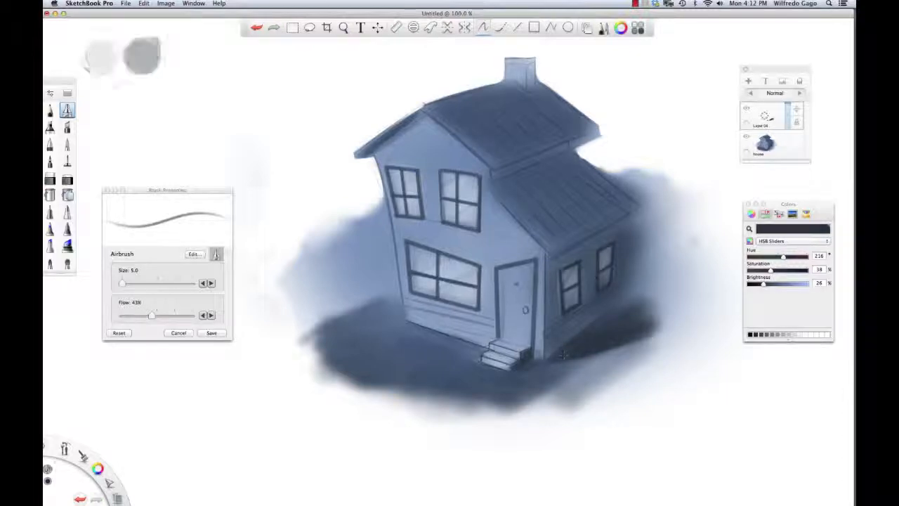
# Airbrush the outer right part of the ground shadow at size 20.0 with a mid blue sampled from the ground.
pyautogui.keyDown('alt'); pyautogui.click(617, 350); pyautogui.keyUp('alt')
pyautogui.press(']')
pyautogui.press(']')
pyautogui.press(']')
pyautogui.press(']')
pyautogui.press(']')
pyautogui.press(']')
pyautogui.press(']')
pyautogui.press(']')
pyautogui.press(']')
pyautogui.press(']')
pyautogui.press(']')
pyautogui.press(']')
pyautogui.press(']')
pyautogui.press(']')
pyautogui.press(']')
pyautogui.moveTo(668, 338)
pyautogui.mouseDown()
pyautogui.moveTo(613, 361)
pyautogui.moveTo(619, 355)
pyautogui.moveTo(457, 351)
pyautogui.moveTo(526, 407)
pyautogui.moveTo(578, 387)
pyautogui.mouseUp()
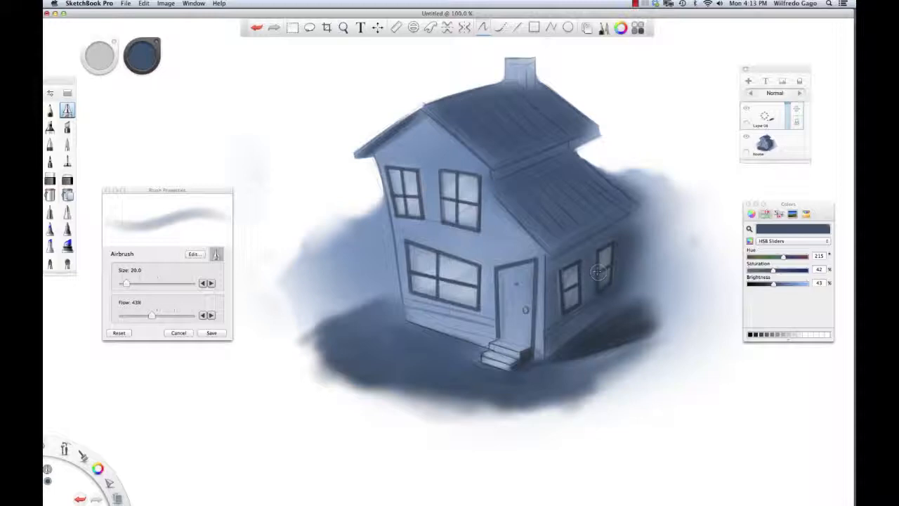
# Airbrush thin dark shadow lines at size 5.0 under the right slopes of the upper and lower roof edges, using color sampled from the shadow.
pyautogui.keyDown('alt'); pyautogui.click(625, 329); pyautogui.keyUp('alt')
pyautogui.press('[')
pyautogui.press('[')
pyautogui.press('[')
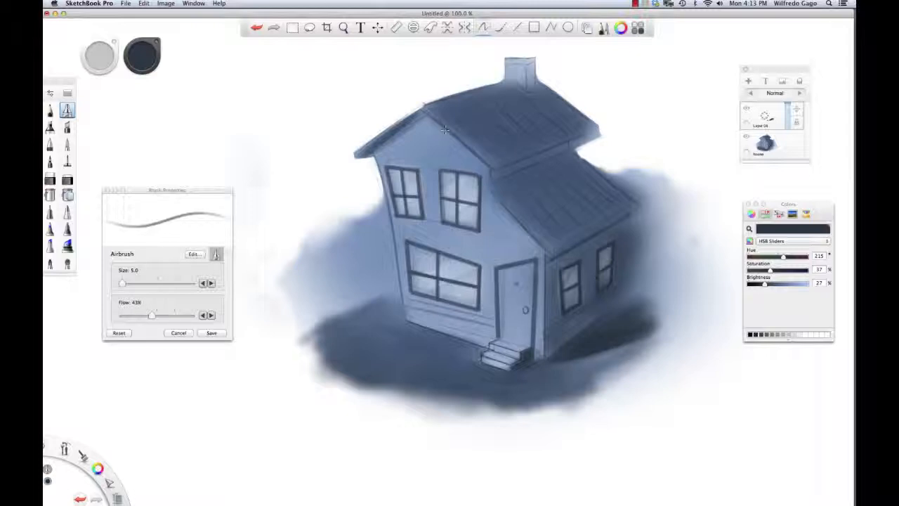
pyautogui.moveTo(430, 128); pyautogui.dragTo(488, 177)
pyautogui.press('super+z')
pyautogui.moveTo(426, 122); pyautogui.dragTo(485, 176)
pyautogui.press('super+z')
pyautogui.moveTo(430, 125)
pyautogui.mouseDown()
pyautogui.moveTo(479, 167)
pyautogui.moveTo(543, 258)
pyautogui.mouseUp()
pyautogui.press('super+z')
pyautogui.press('super+z')
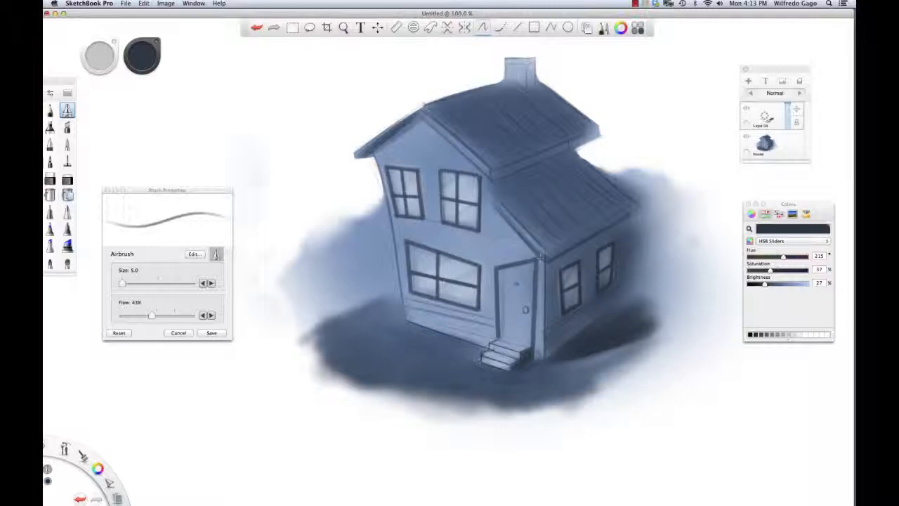
pyautogui.moveTo(500, 211); pyautogui.dragTo(546, 258)
# Try a thin Airbrush stroke along the left roof edge in light blue sampled from the front wall.
pyautogui.keyDown('alt'); pyautogui.click(399, 143); pyautogui.keyUp('alt')
pyautogui.moveTo(362, 144)
pyautogui.mouseDown()
pyautogui.moveTo(417, 110)
pyautogui.moveTo(399, 124)
pyautogui.mouseUp()
pyautogui.press('super+z')
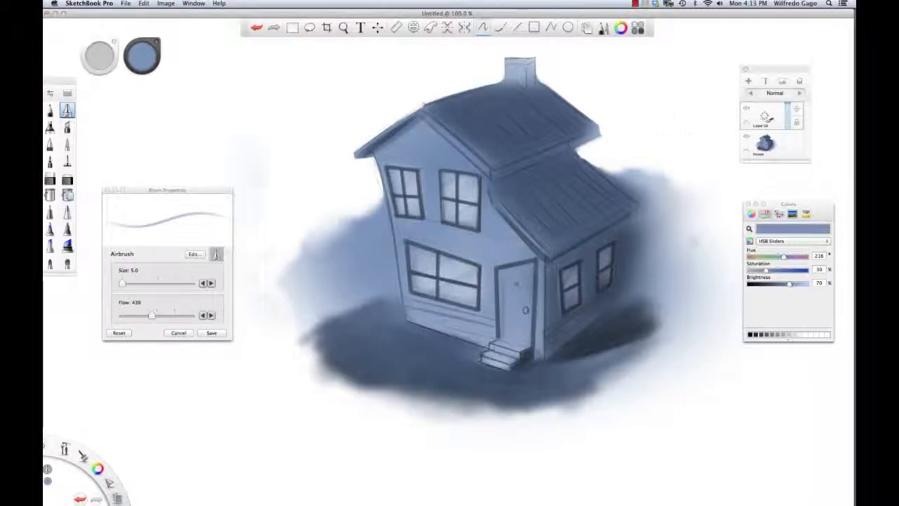
# Merge the shadow layer down into the house layer and switch to the Chisel Tip Pen.
pyautogui.moveTo(767, 117); pyautogui.dragTo(767, 132)
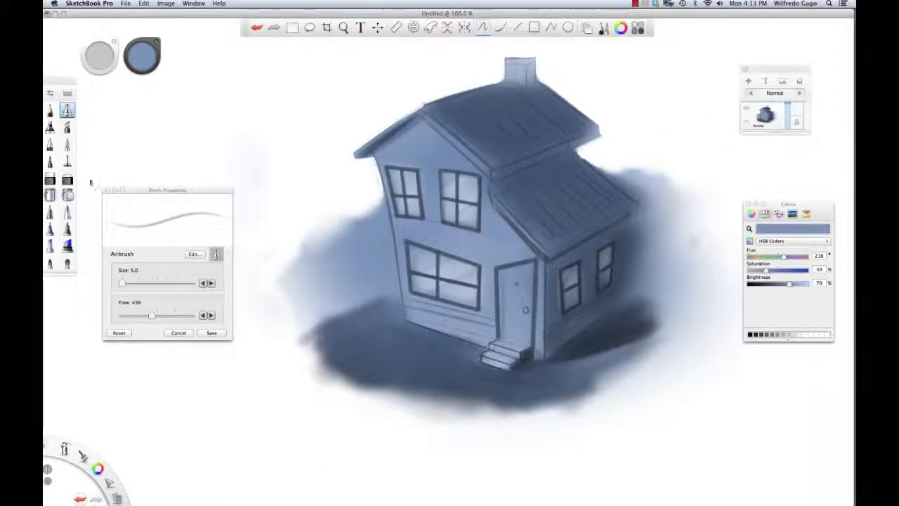
pyautogui.click(67, 127)
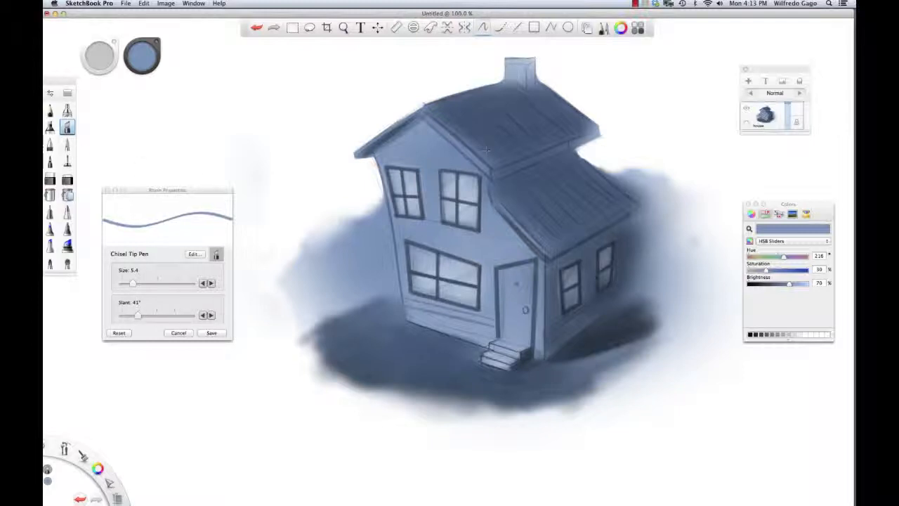
# Try to lighten the wall along the lower roof's sloping edge with Chisel Tip Pen strokes at size 5.4 in sampled light blue.
pyautogui.keyDown('alt'); pyautogui.click(415, 132); pyautogui.keyUp('alt')
pyautogui.moveTo(504, 212); pyautogui.dragTo(545, 254)
pyautogui.press('super+z')
pyautogui.moveTo(501, 206); pyautogui.dragTo(548, 255)
pyautogui.press('super+z')
pyautogui.moveTo(503, 207); pyautogui.dragTo(542, 251)
pyautogui.press('super+z')
pyautogui.keyDown('alt'); pyautogui.click(491, 345); pyautogui.keyUp('alt')
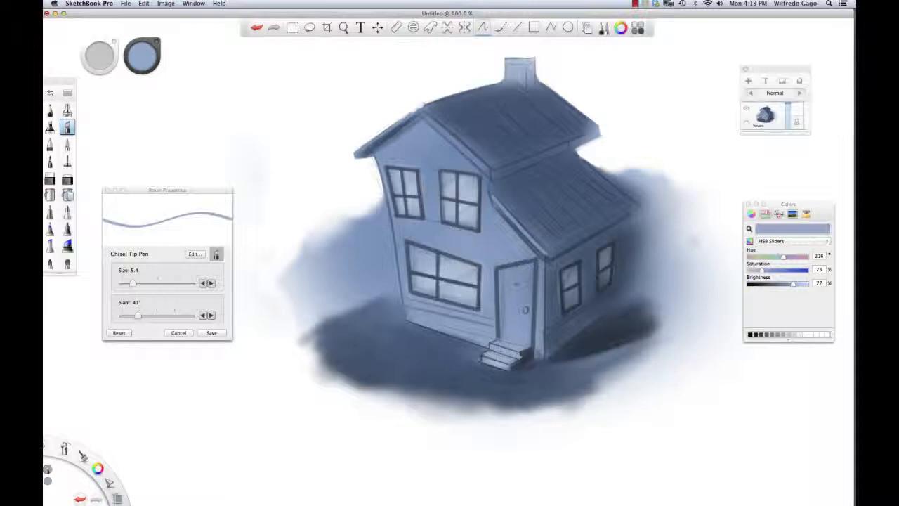
pyautogui.press('super+shift+z')
# Try to draw a dark shadow line under the left roof edge with the Chisel Tip Pen at size 5.4.
pyautogui.keyDown('alt'); pyautogui.click(481, 187); pyautogui.keyUp('alt')
pyautogui.moveTo(368, 155); pyautogui.dragTo(410, 118)
pyautogui.press('super+z')
pyautogui.moveTo(376, 151); pyautogui.dragTo(411, 115)
pyautogui.press('super+z')
pyautogui.moveTo(377, 152); pyautogui.dragTo(421, 110)
pyautogui.press('super+z')
pyautogui.moveTo(376, 152); pyautogui.dragTo(425, 107)
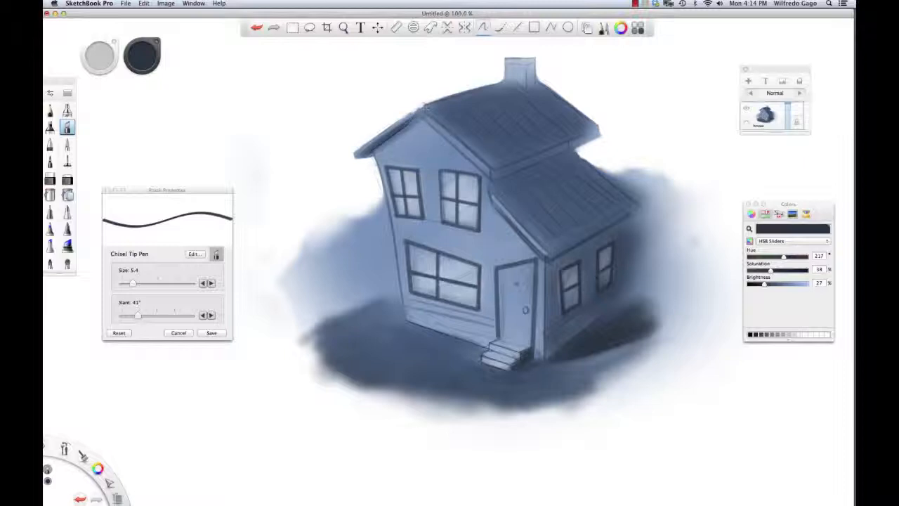
pyautogui.press('super+z')
# Draw a thin dark shadow line under the left roof edge with the Chisel Tip Pen at size 2.6 and slant 40°.
pyautogui.moveTo(138, 315)
pyautogui.mouseDown()
pyautogui.moveTo(129, 317)
pyautogui.moveTo(138, 315)
pyautogui.mouseUp()
pyautogui.moveTo(132, 284); pyautogui.dragTo(121, 287)
pyautogui.moveTo(374, 150); pyautogui.dragTo(410, 121)
pyautogui.press('super+z')
pyautogui.moveTo(375, 150); pyautogui.dragTo(416, 117)
pyautogui.press('super+z')
pyautogui.press('super+z')
pyautogui.moveTo(376, 149); pyautogui.dragTo(420, 114)
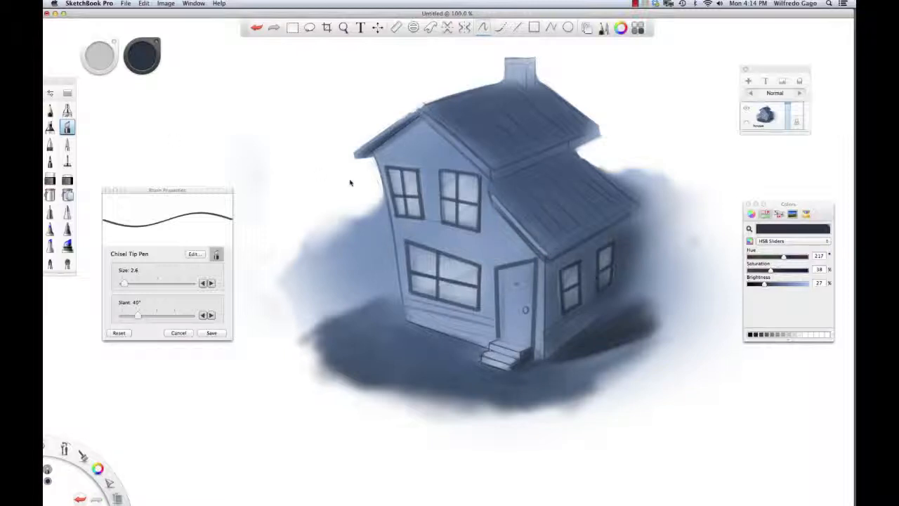
# Draw a matching dark shadow line under the lower roof's sloping front edge with the Chisel Tip Pen.
pyautogui.moveTo(498, 203); pyautogui.dragTo(546, 258)
pyautogui.press('super+z')
pyautogui.press('super+z')
pyautogui.moveTo(495, 202); pyautogui.dragTo(544, 258)
# Darken the inside of the door's left frame with a straight Felt Pen line at size 5.1.
pyautogui.click(67, 160)
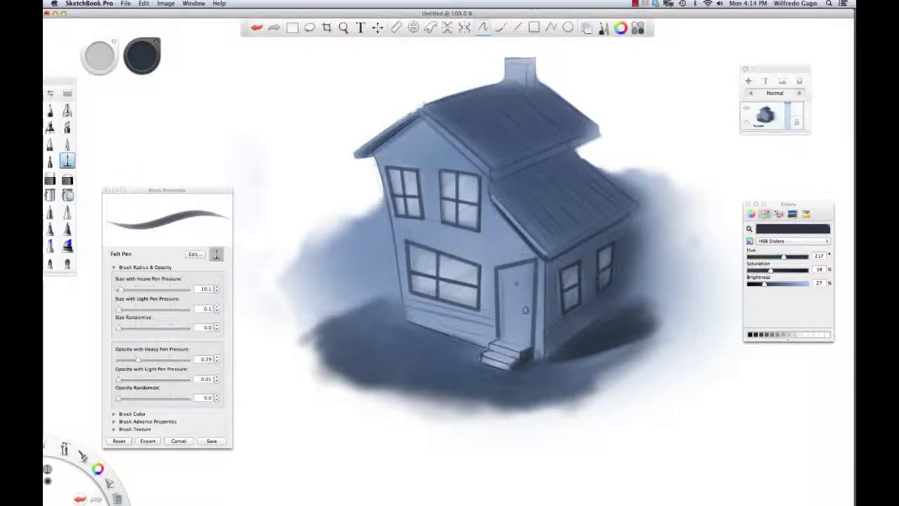
pyautogui.press(']')
pyautogui.press(']')
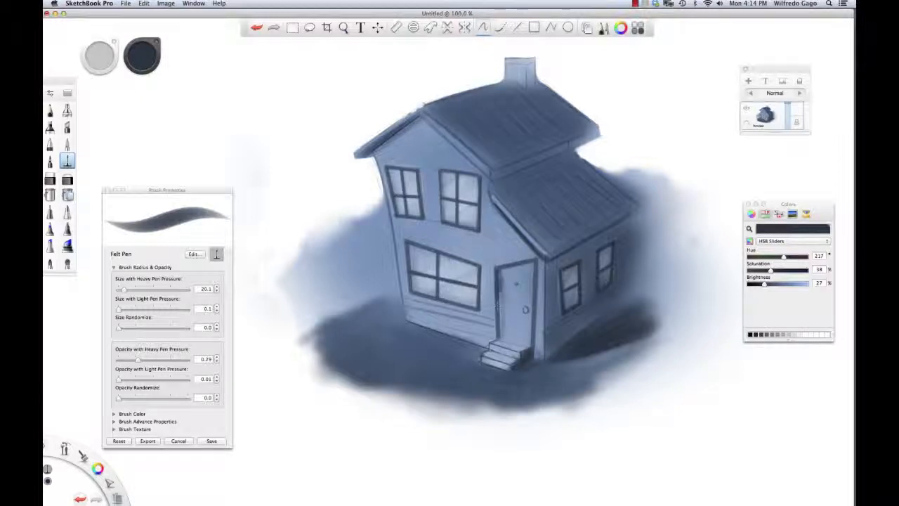
pyautogui.press('[')
pyautogui.press('[')
pyautogui.press('[')
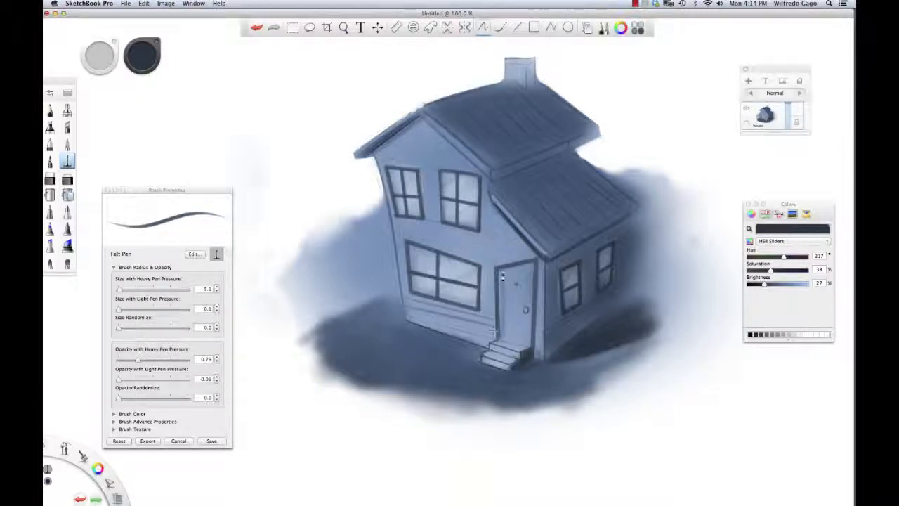
pyautogui.click(519, 28)
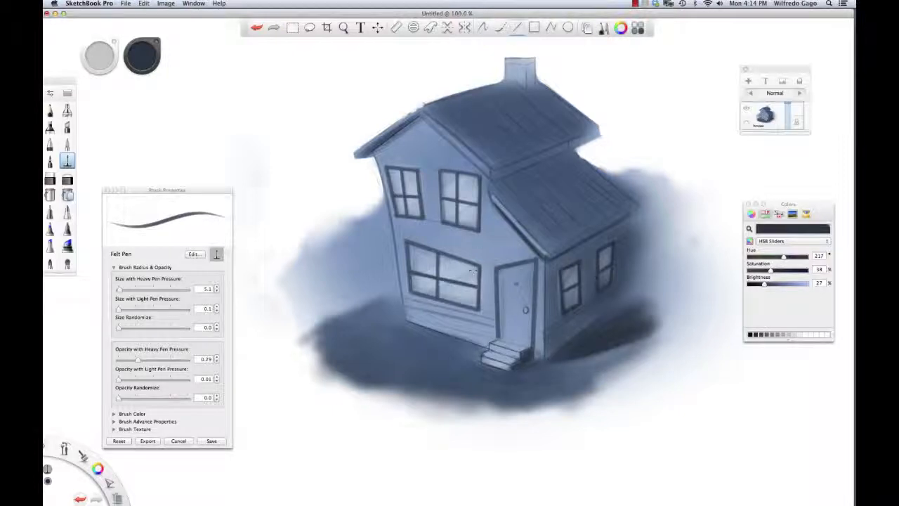
pyautogui.moveTo(500, 272); pyautogui.dragTo(499, 338)
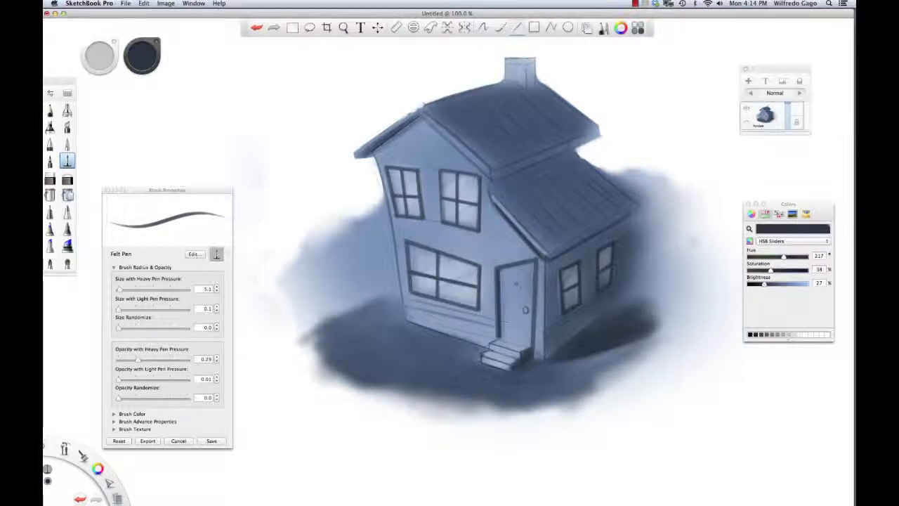
# Draw a thin straight dark line along the door's right frame with the Felt Pen at size 3.1.
pyautogui.press('[')
pyautogui.press('[')
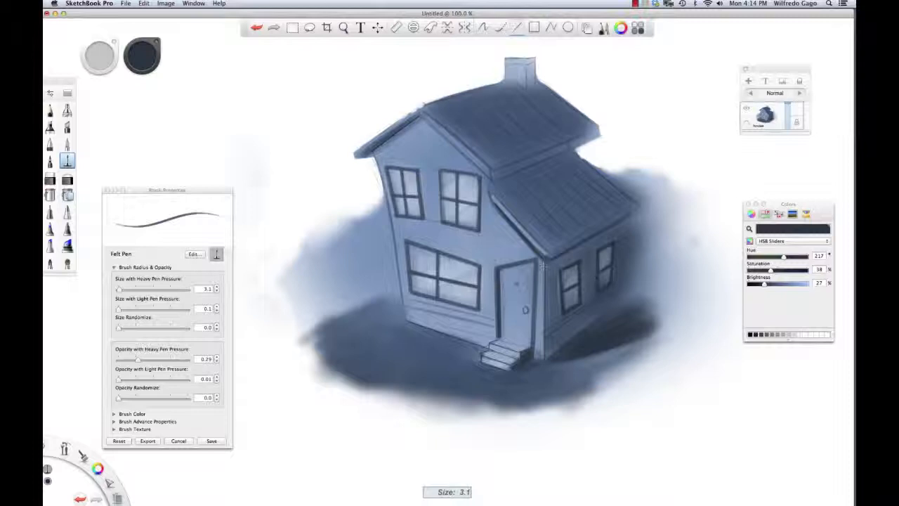
pyautogui.moveTo(538, 260); pyautogui.dragTo(536, 349)
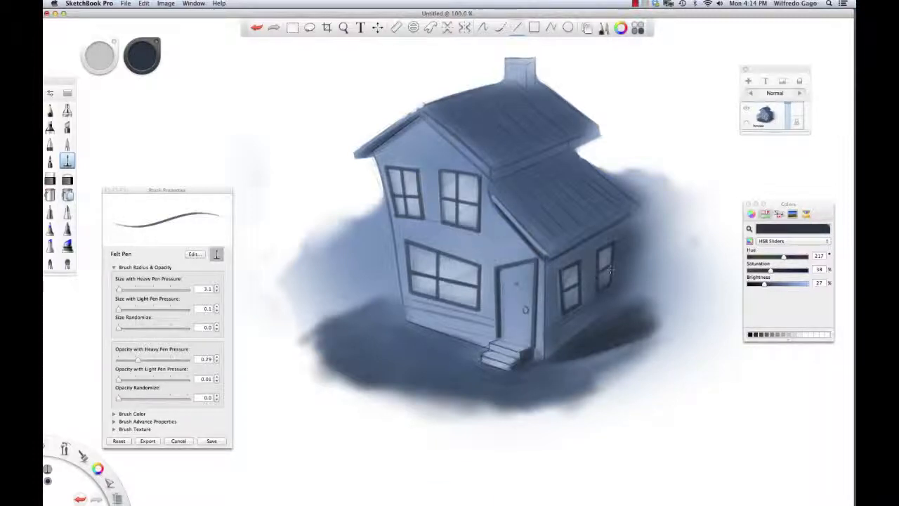
# Try to draw a straight siding line across the front wall at the large lower window, using blues sampled from the house.
pyautogui.press('space')
pyautogui.moveTo(591, 308); pyautogui.dragTo(572, 308)
pyautogui.click(107, 189)
pyautogui.keyDown('alt'); pyautogui.click(407, 264); pyautogui.keyUp('alt')
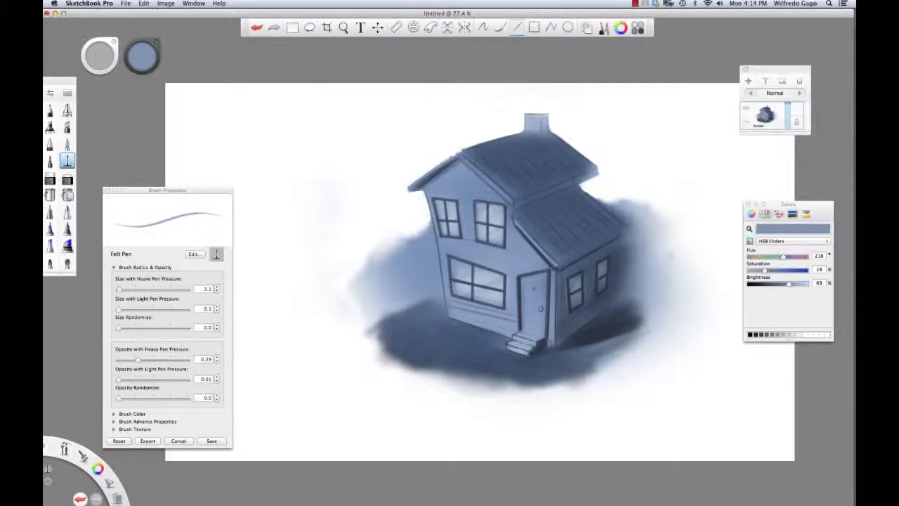
pyautogui.press('super+z')
pyautogui.keyDown('alt'); pyautogui.click(453, 294); pyautogui.keyUp('alt')
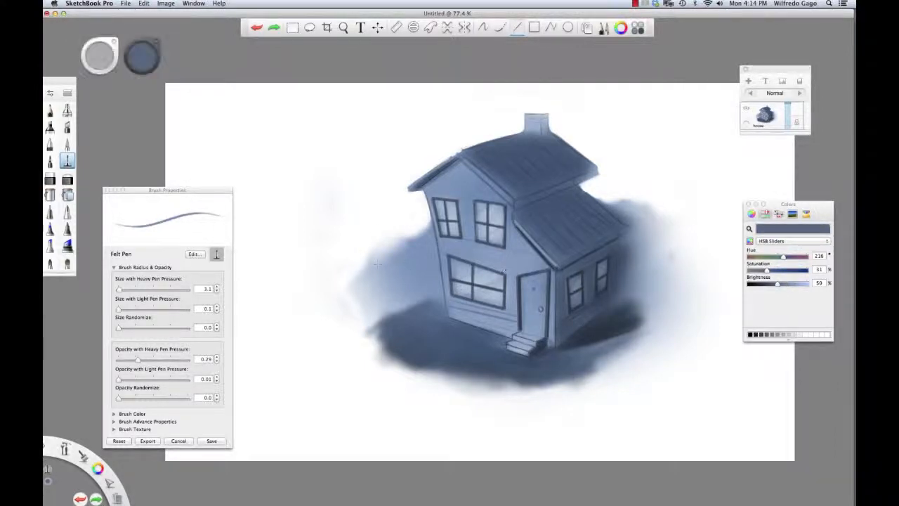
pyautogui.moveTo(454, 295); pyautogui.dragTo(477, 302)
pyautogui.press('super+z')
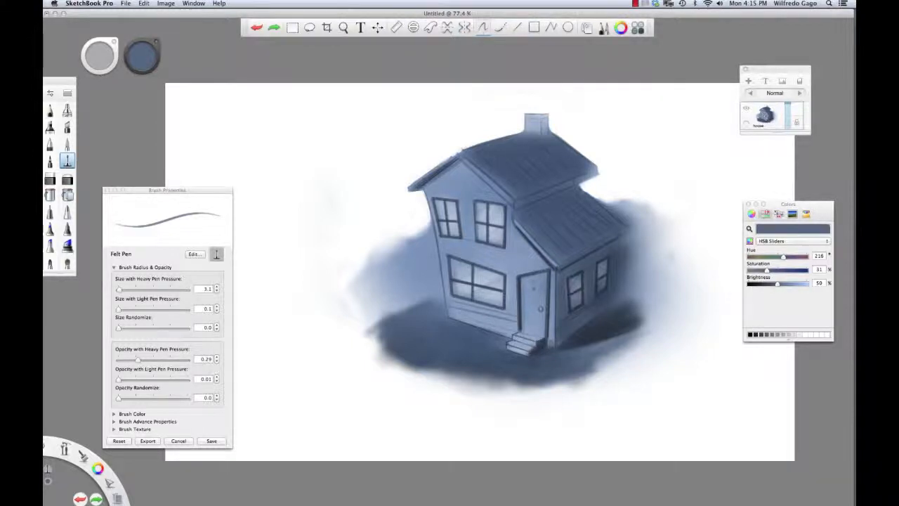
# Draw freehand siding lines across the front wall on a new layer with the Felt Pen at size 5.1.
pyautogui.moveTo(449, 282); pyautogui.dragTo(455, 291)
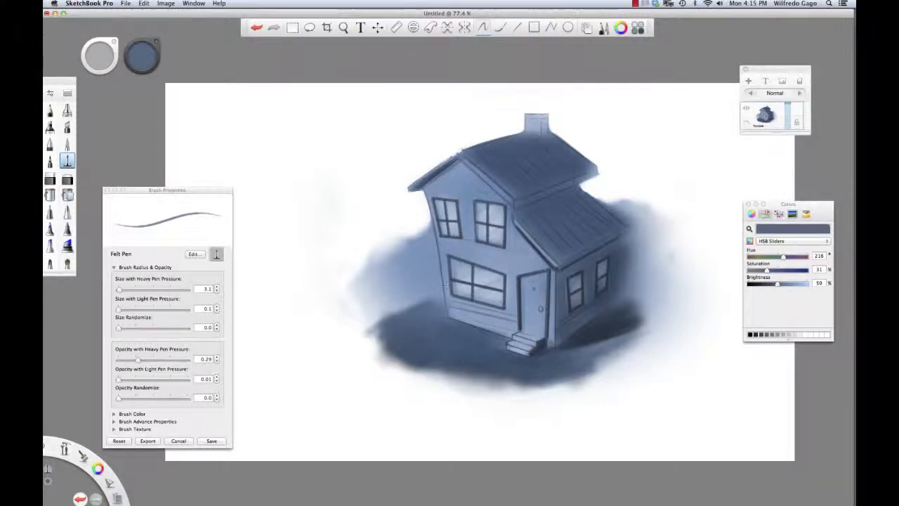
pyautogui.click(748, 81)
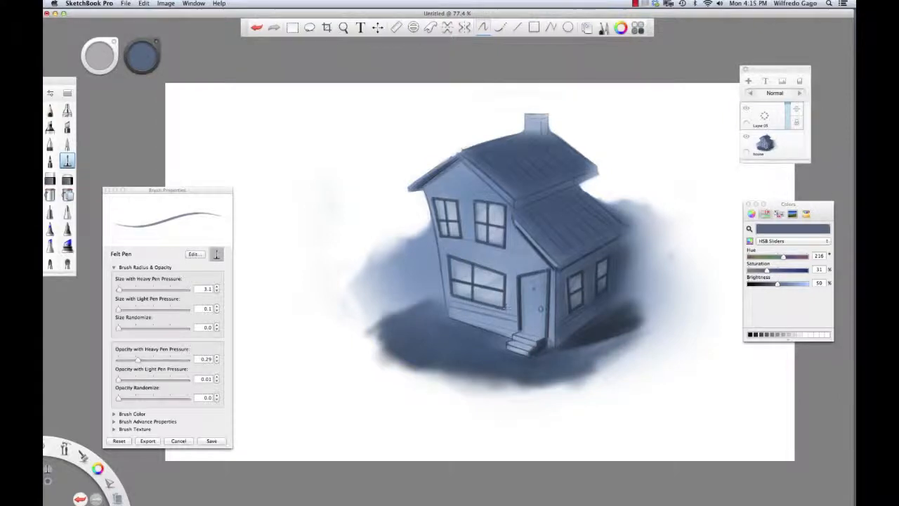
pyautogui.press(']')
pyautogui.press(']')
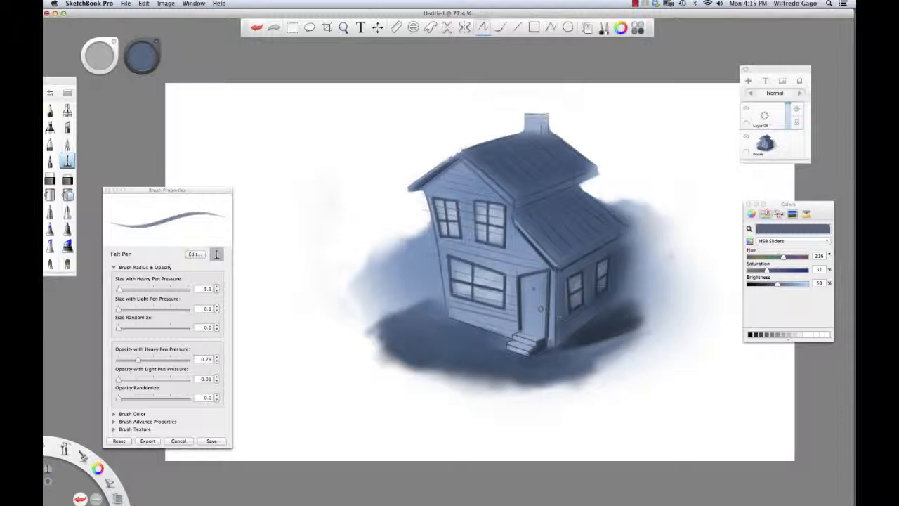
# Sample a dark blue at the side wall's front window and add darker siding lines to the side wall.
pyautogui.press('super+z')
pyautogui.keyDown('alt'); pyautogui.click(570, 309); pyautogui.keyUp('alt')
pyautogui.moveTo(569, 297)
pyautogui.mouseDown()
pyautogui.moveTo(593, 286)
pyautogui.moveTo(566, 313)
pyautogui.mouseUp()
pyautogui.press('super+z')
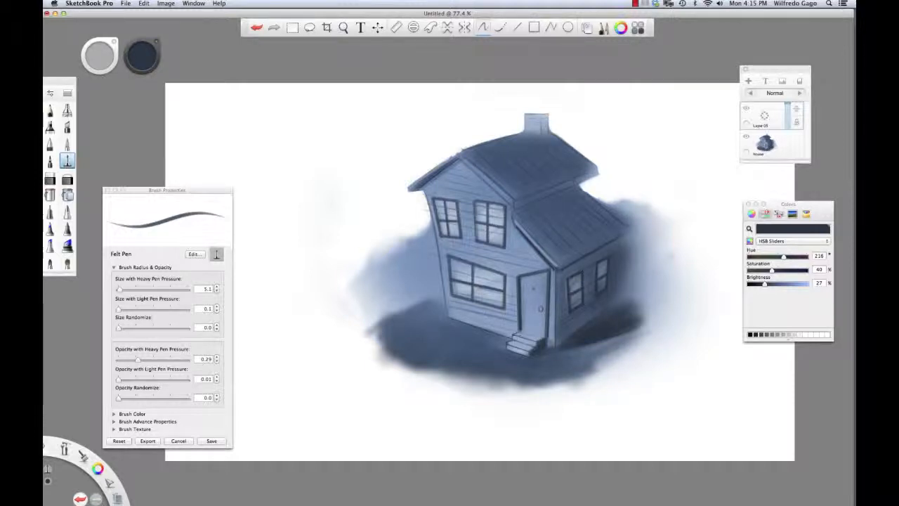
# Try to paint along the base of the front wall with sampled blues, reducing the Felt Pen from size 30.1 between attempts.
pyautogui.keyDown('alt'); pyautogui.click(463, 317); pyautogui.keyUp('alt')
pyautogui.press(']')
pyautogui.press(']')
pyautogui.press(']')
pyautogui.press(']')
pyautogui.press(']')
pyautogui.press(']')
pyautogui.press(']')
pyautogui.press(']')
pyautogui.press(']')
pyautogui.press(']')
pyautogui.press(']')
pyautogui.press(']')
pyautogui.press(']')
pyautogui.press(']')
pyautogui.press(']')
pyautogui.press(']')
pyautogui.press(']')
pyautogui.press(']')
pyautogui.press(']')
pyautogui.press(']')
pyautogui.press(']')
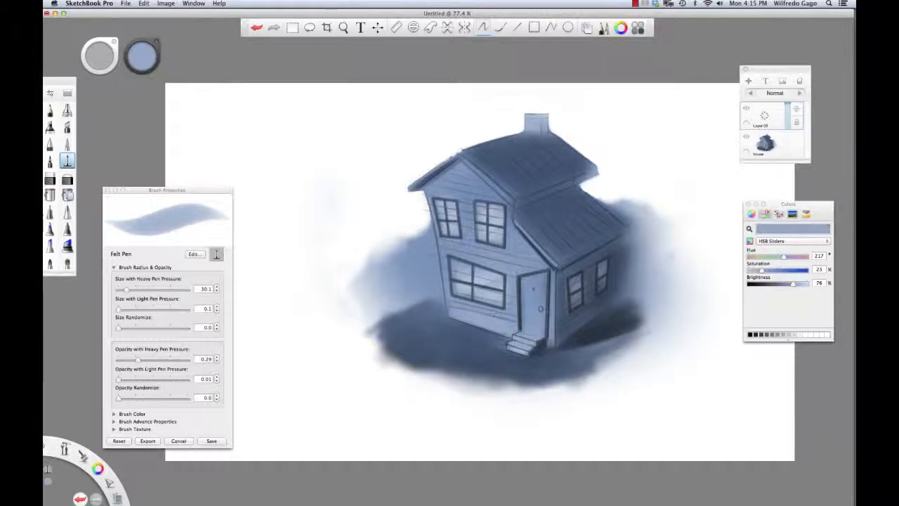
pyautogui.keyDown('alt'); pyautogui.click(553, 329); pyautogui.keyUp('alt')
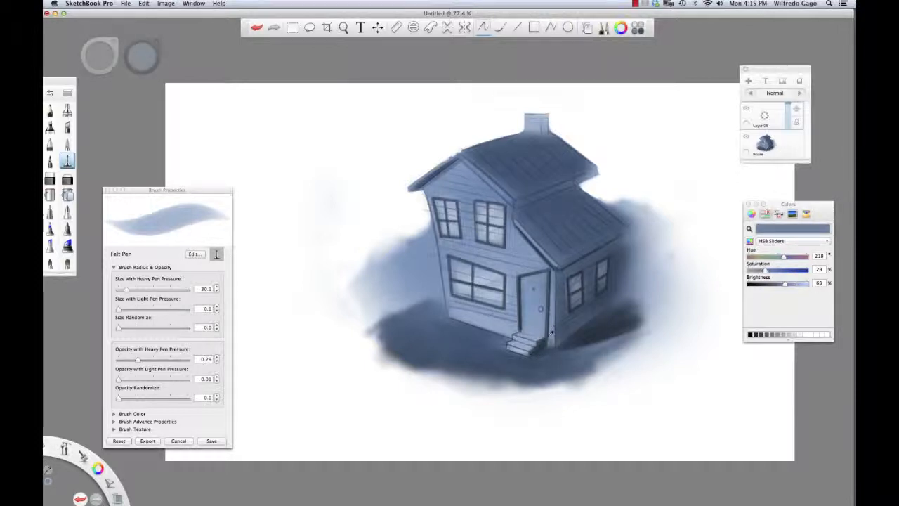
pyautogui.press('[')
pyautogui.press('[')
pyautogui.moveTo(450, 307); pyautogui.dragTo(518, 325)
pyautogui.press('super+z')
pyautogui.press('[')
pyautogui.press('[')
pyautogui.press('[')
pyautogui.moveTo(452, 307); pyautogui.dragTo(517, 325)
pyautogui.press('super+z')
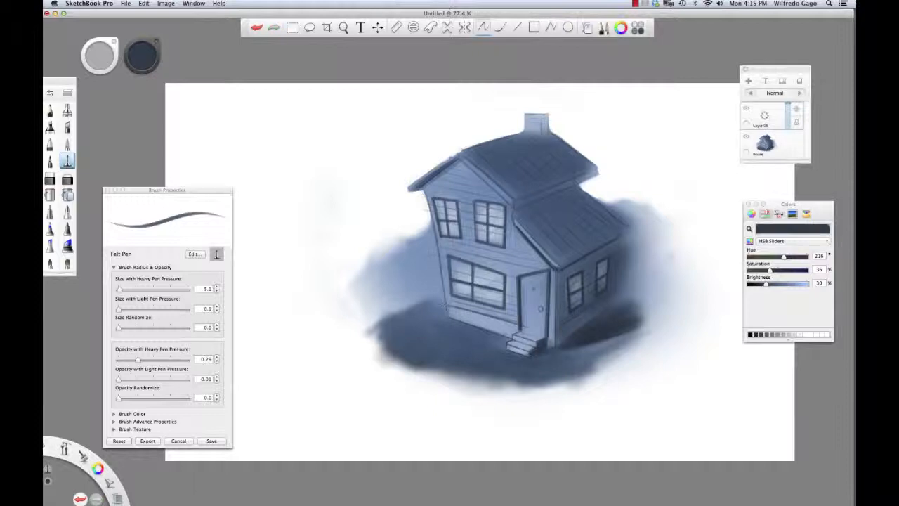
# Erase the siding line ends that overshoot the front wall with the Hard Eraser at size 4.5.
pyautogui.press('e')
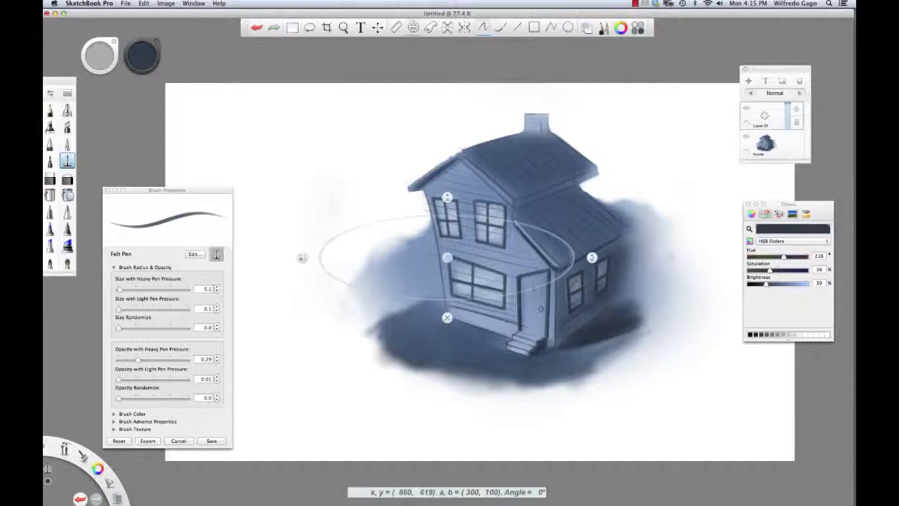
pyautogui.press('e')
pyautogui.click(50, 179)
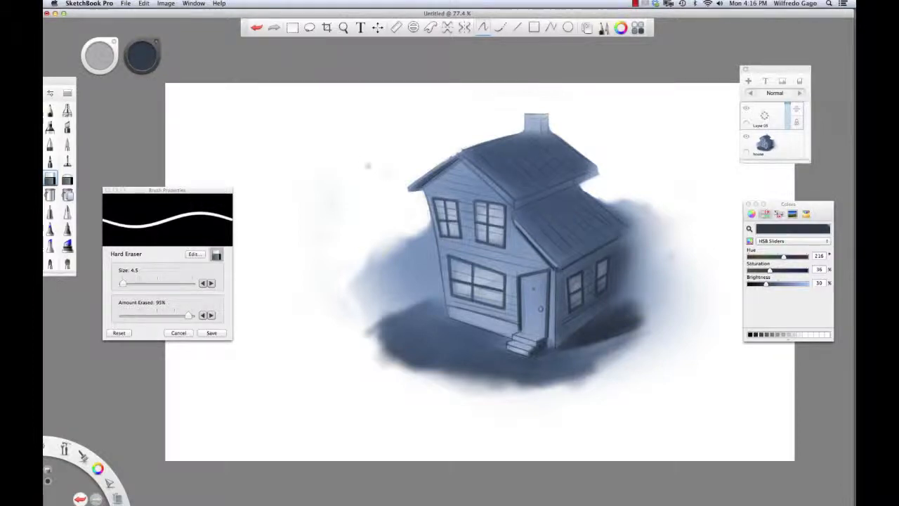
pyautogui.press('e')
pyautogui.press('e')
# Darken the shadow between the front steps and the house corner with the Felt Pen at size 5.1 and a sampled dark blue.
pyautogui.click(68, 161)
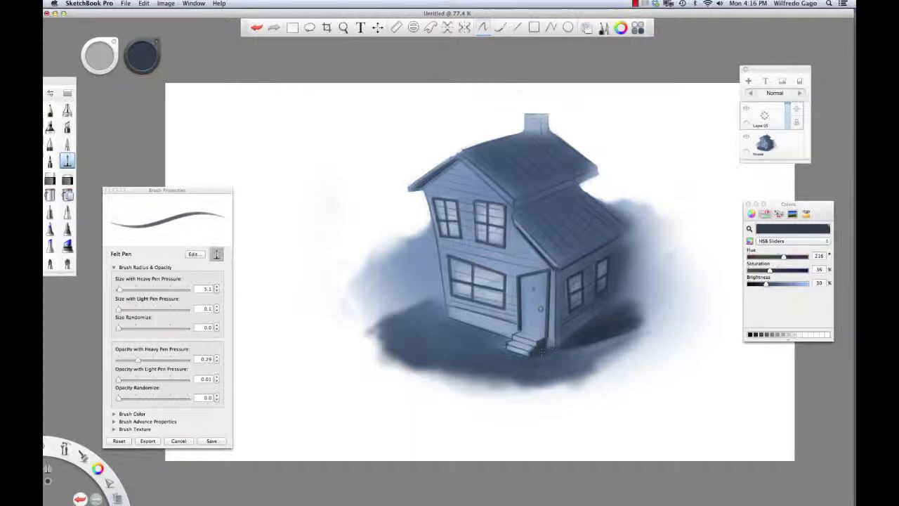
pyautogui.keyDown('alt'); pyautogui.click(550, 343); pyautogui.keyUp('alt')
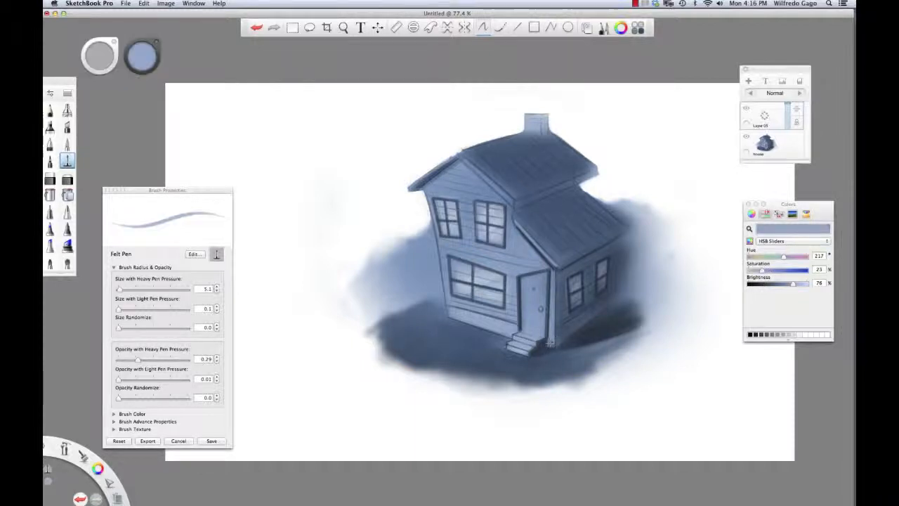
pyautogui.press('super+z')
pyautogui.keyDown('alt'); pyautogui.click(546, 343); pyautogui.keyUp('alt')
pyautogui.moveTo(550, 343); pyautogui.dragTo(542, 347)
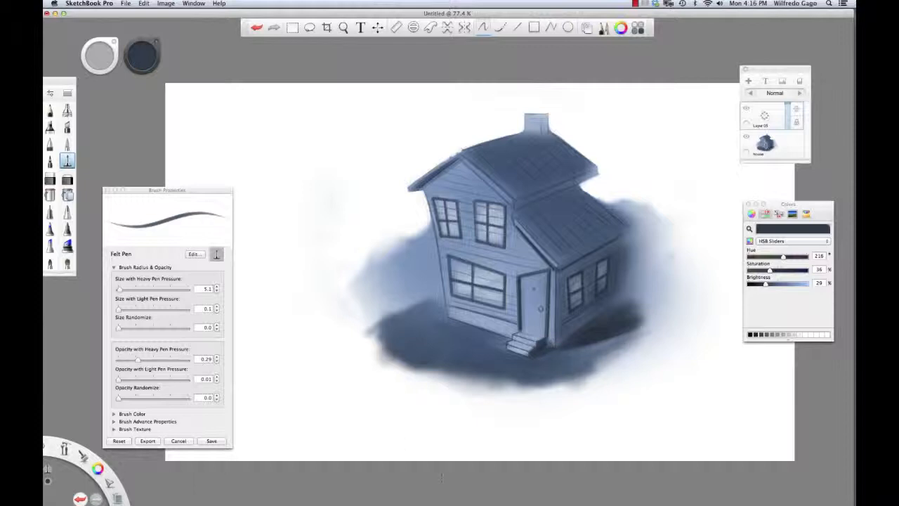
# Carve an irregular edge into the blue wash left of the house on the house layer with the Hard Eraser at size 8.5.
pyautogui.press('e')
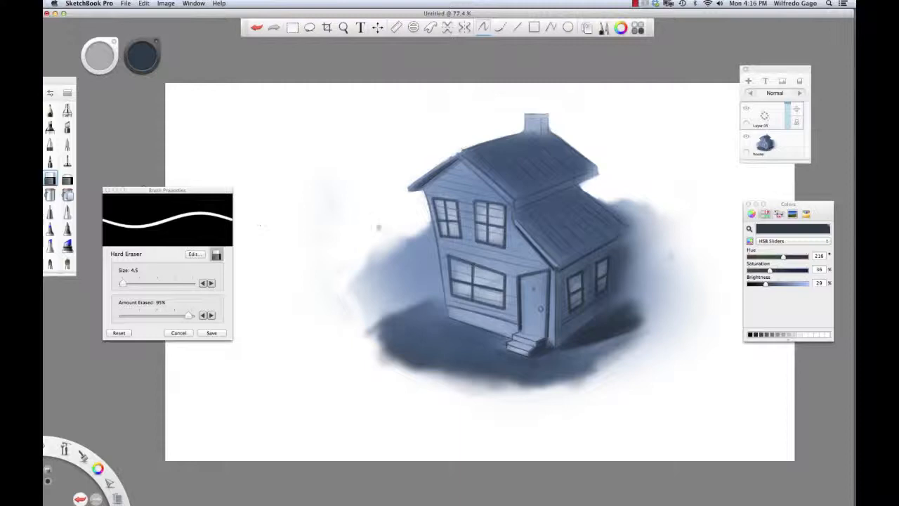
pyautogui.click(791, 141)
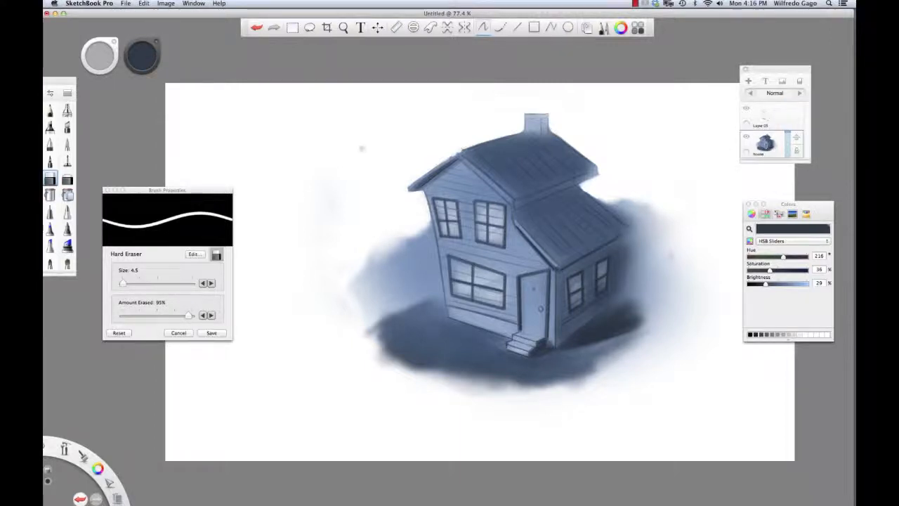
pyautogui.press('super+z')
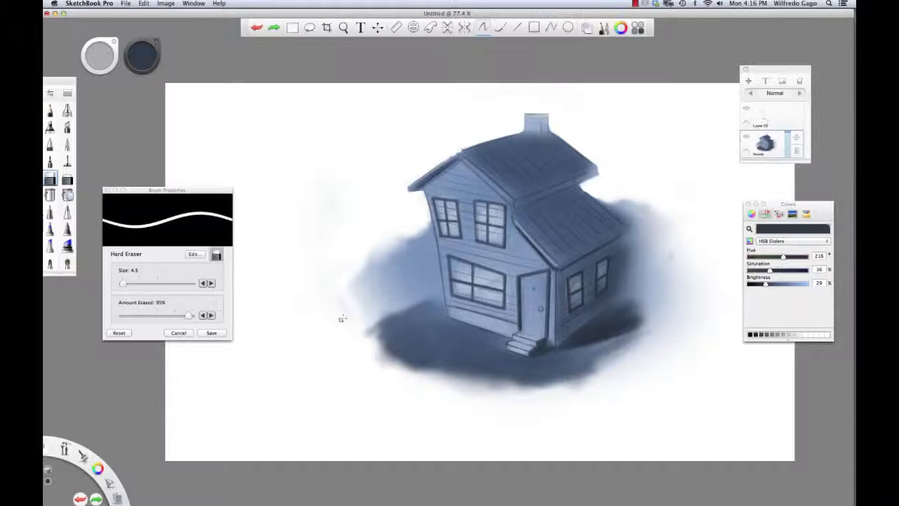
pyautogui.moveTo(351, 308); pyautogui.dragTo(347, 312)
pyautogui.press(']')
pyautogui.press(']')
pyautogui.press(']')
pyautogui.press(']')
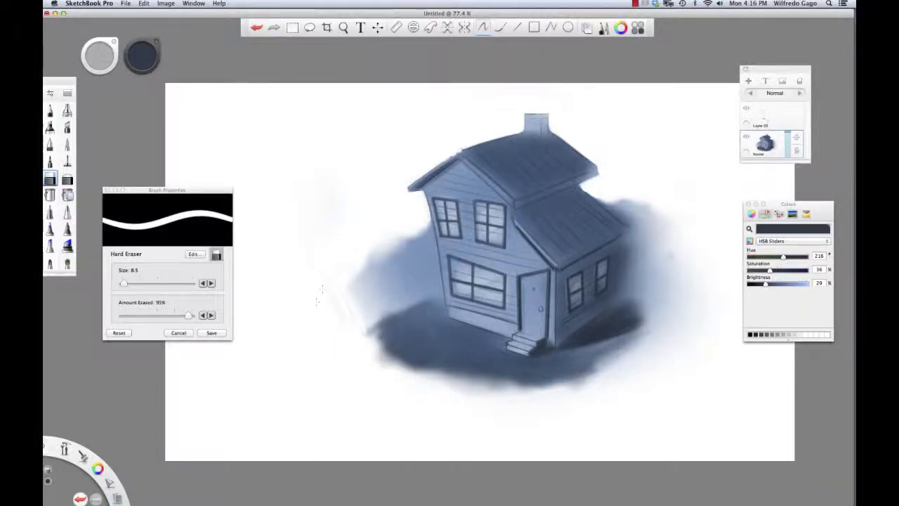
pyautogui.moveTo(350, 291)
pyautogui.mouseDown()
pyautogui.moveTo(359, 264)
pyautogui.moveTo(361, 302)
pyautogui.moveTo(361, 285)
pyautogui.mouseUp()
pyautogui.moveTo(402, 239)
pyautogui.mouseDown()
pyautogui.moveTo(399, 267)
pyautogui.moveTo(388, 240)
pyautogui.moveTo(393, 260)
pyautogui.moveTo(376, 249)
pyautogui.moveTo(371, 260)
pyautogui.moveTo(396, 271)
pyautogui.moveTo(386, 300)
pyautogui.moveTo(395, 290)
pyautogui.moveTo(388, 283)
pyautogui.moveTo(398, 309)
pyautogui.moveTo(385, 305)
pyautogui.moveTo(391, 295)
pyautogui.moveTo(398, 304)
pyautogui.moveTo(387, 295)
pyautogui.moveTo(369, 308)
pyautogui.mouseUp()
pyautogui.press('super+z')
# Try to carve a small picket fence out of the wash left of the house with the Hard Eraser at size 5.5.
pyautogui.press('[')
pyautogui.press('[')
pyautogui.press('[')
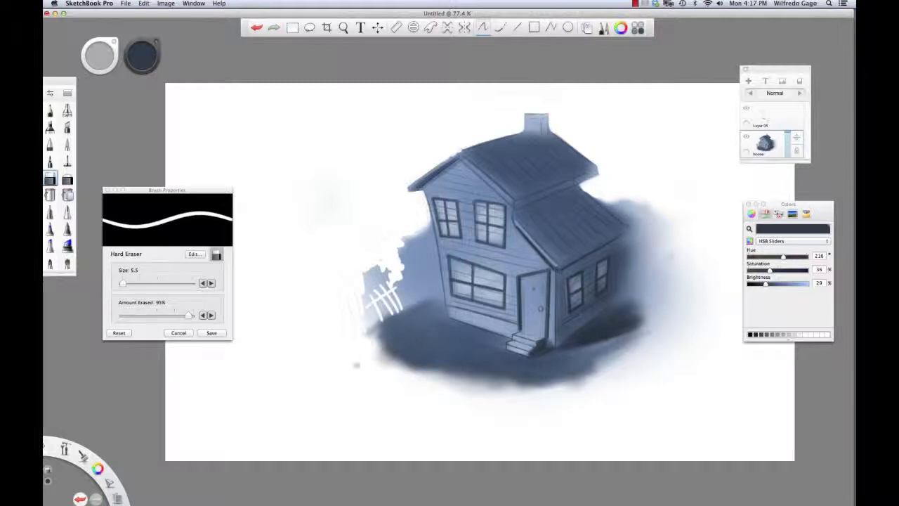
pyautogui.press('super+z')
pyautogui.press('super+z')
pyautogui.press('super+z')
pyautogui.press('super+z')
pyautogui.press('super+z')
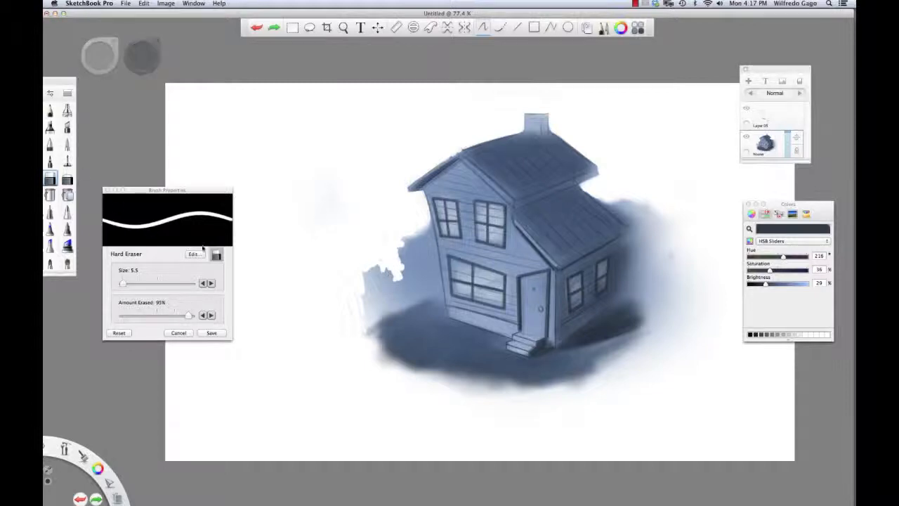
# Trim the wash left of the house and along its upper right edge with the Hard Eraser at size 15.5.
pyautogui.press(']')
pyautogui.press(']')
pyautogui.press(']')
pyautogui.press(']')
pyautogui.moveTo(396, 271)
pyautogui.mouseDown()
pyautogui.moveTo(383, 285)
pyautogui.moveTo(376, 269)
pyautogui.moveTo(374, 288)
pyautogui.mouseUp()
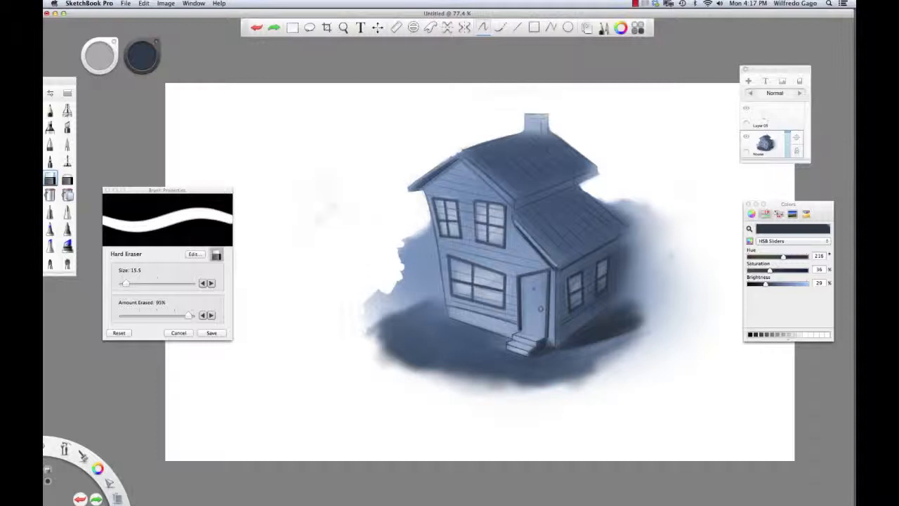
pyautogui.moveTo(377, 296)
pyautogui.mouseDown()
pyautogui.moveTo(397, 290)
pyautogui.moveTo(349, 312)
pyautogui.mouseUp()
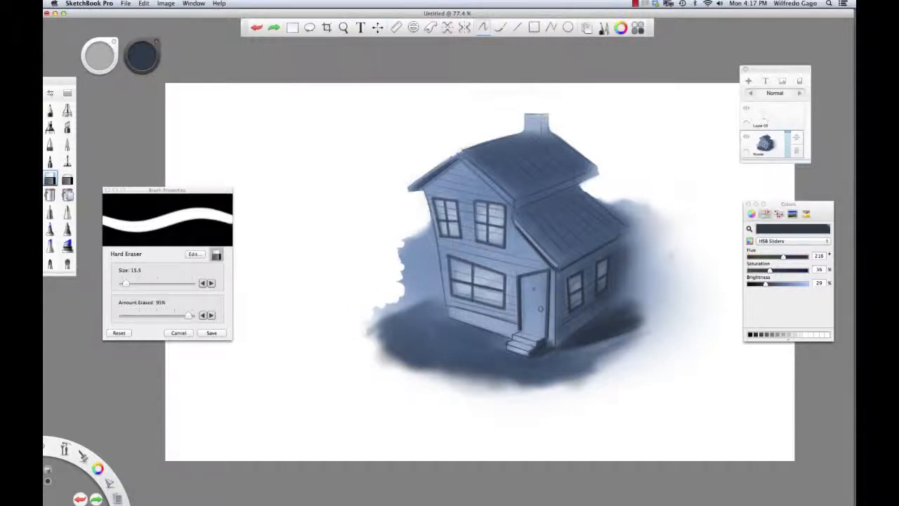
pyautogui.moveTo(636, 200)
pyautogui.mouseDown()
pyautogui.moveTo(634, 191)
pyautogui.moveTo(651, 203)
pyautogui.mouseUp()
pyautogui.moveTo(601, 186)
pyautogui.mouseDown()
pyautogui.moveTo(623, 210)
pyautogui.moveTo(651, 207)
pyautogui.mouseUp()
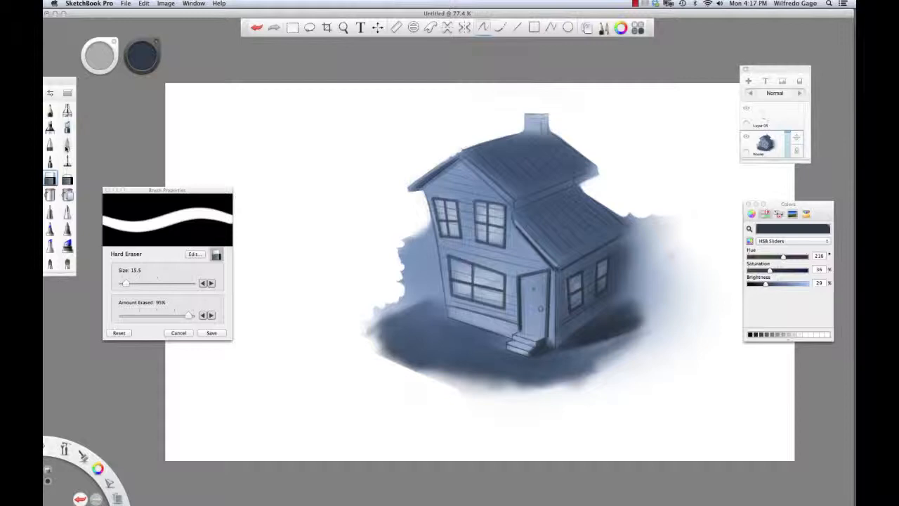
# Draw short grass blades at the left end of the ground shadow with the Felt Pen at size 5.1.
pyautogui.click(67, 144)
pyautogui.click(66, 161)
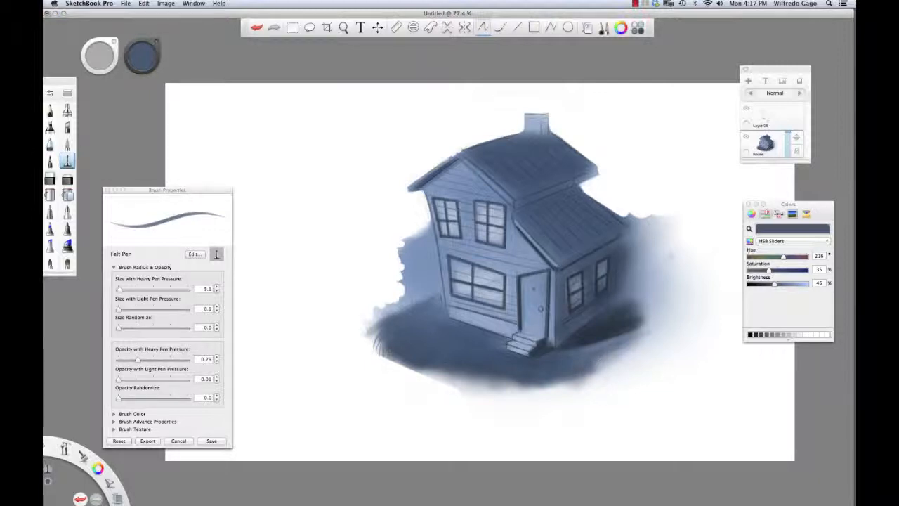
# Outline three white fence pickets over the wash right of the house with the Hard Eraser at size 4.5 and 100% amount erased.
pyautogui.press('e')
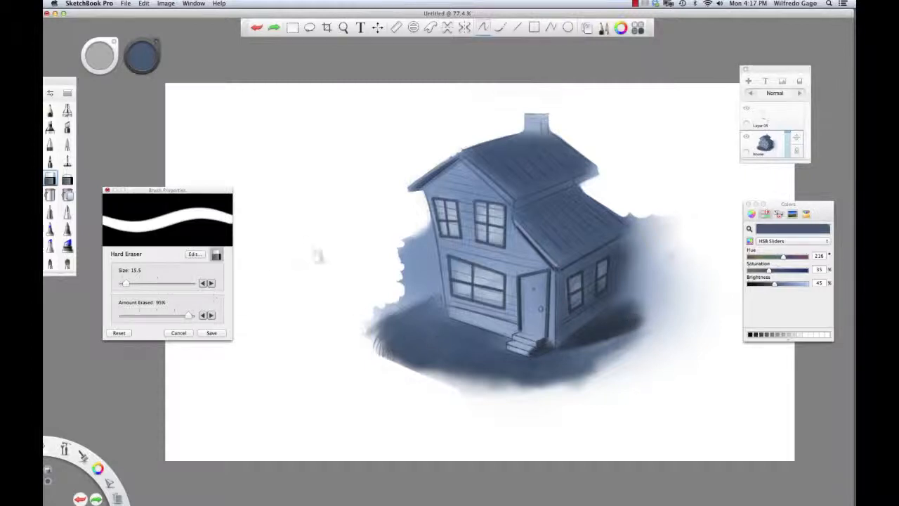
pyautogui.moveTo(188, 315); pyautogui.dragTo(199, 316)
pyautogui.press('[')
pyautogui.press('[')
pyautogui.press('[')
pyautogui.press('[')
pyautogui.press('[')
pyautogui.press('[')
pyautogui.press('[')
pyautogui.press('[')
pyautogui.press('[')
pyautogui.press('[')
pyautogui.press('[')
pyautogui.moveTo(623, 322)
pyautogui.mouseDown()
pyautogui.moveTo(622, 374)
pyautogui.moveTo(631, 313)
pyautogui.mouseUp()
pyautogui.moveTo(630, 314)
pyautogui.mouseDown()
pyautogui.moveTo(630, 368)
pyautogui.moveTo(631, 353)
pyautogui.mouseUp()
pyautogui.press('super+z')
pyautogui.moveTo(629, 315); pyautogui.dragTo(629, 368)
pyautogui.press('super+z')
pyautogui.moveTo(638, 305)
pyautogui.mouseDown()
pyautogui.moveTo(636, 364)
pyautogui.moveTo(644, 298)
pyautogui.moveTo(645, 360)
pyautogui.moveTo(659, 347)
pyautogui.mouseUp()
pyautogui.moveTo(658, 293)
pyautogui.mouseDown()
pyautogui.moveTo(663, 332)
pyautogui.moveTo(645, 308)
pyautogui.mouseUp()
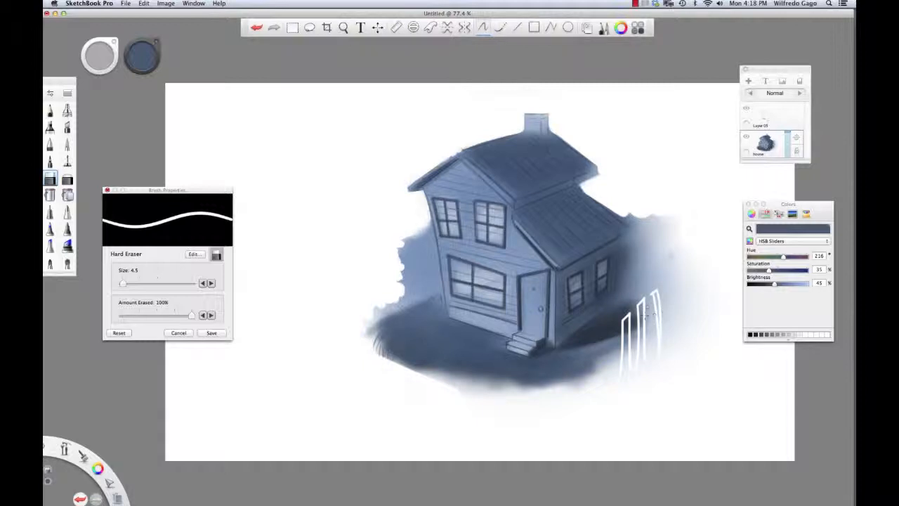
# Erase a thick slanted rail across the three picket outlines, extending past the rightmost picket.
pyautogui.moveTo(621, 336); pyautogui.dragTo(653, 313)
pyautogui.moveTo(622, 342); pyautogui.dragTo(666, 307)
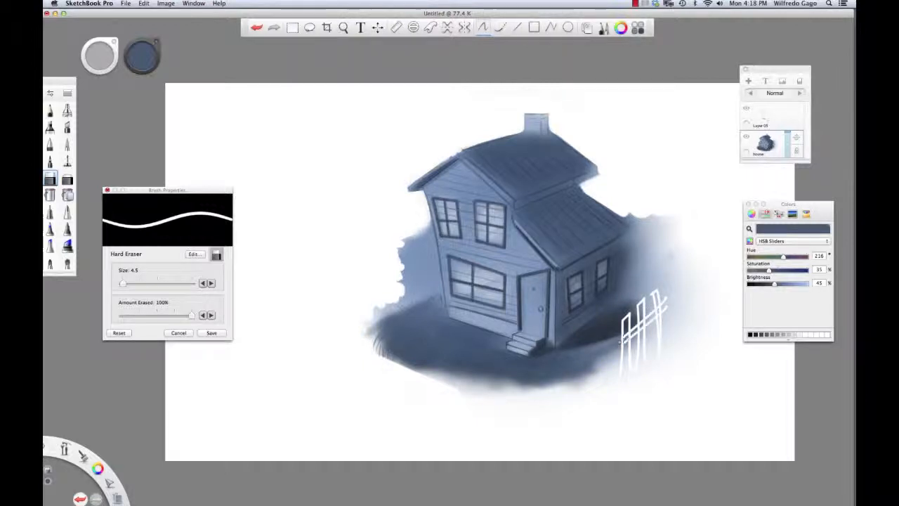
pyautogui.moveTo(623, 347); pyautogui.dragTo(673, 300)
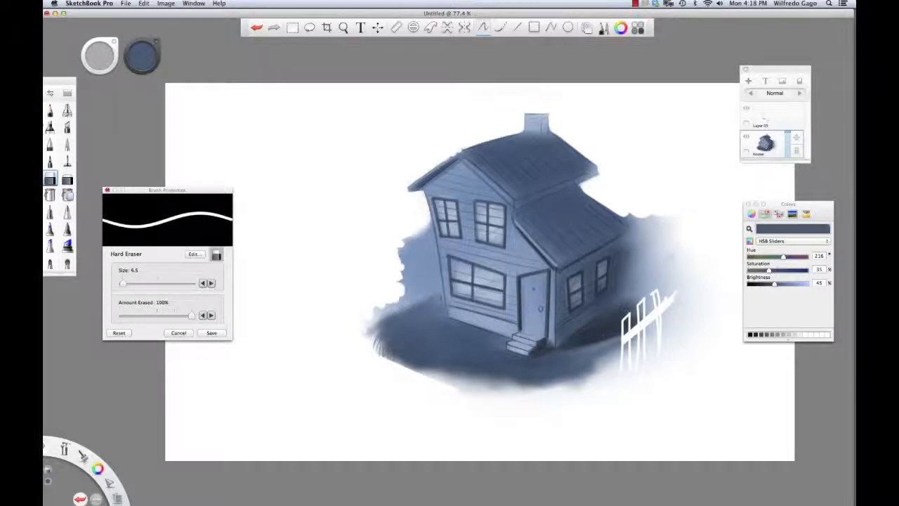
# Fill the three pickets solid white with the Hard Eraser at size 8.5.
pyautogui.press(']')
pyautogui.press(']')
pyautogui.press(']')
pyautogui.press(']')
pyautogui.moveTo(628, 318); pyautogui.dragTo(624, 376)
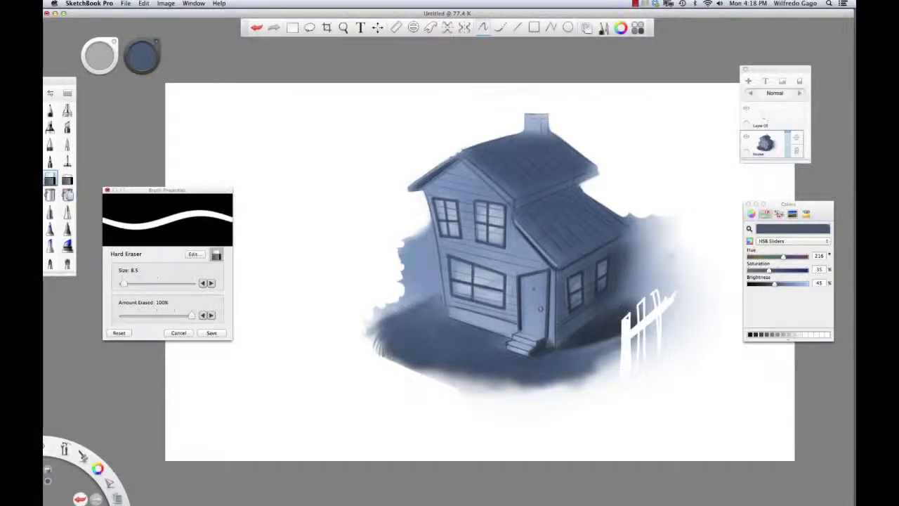
pyautogui.press('super+z')
pyautogui.press('super+shift+z')
pyautogui.moveTo(626, 317)
pyautogui.mouseDown()
pyautogui.moveTo(623, 335)
pyautogui.moveTo(641, 336)
pyautogui.moveTo(640, 362)
pyautogui.mouseUp()
pyautogui.moveTo(640, 311); pyautogui.dragTo(641, 350)
pyautogui.moveTo(639, 316)
pyautogui.mouseDown()
pyautogui.moveTo(640, 343)
pyautogui.moveTo(654, 301)
pyautogui.mouseUp()
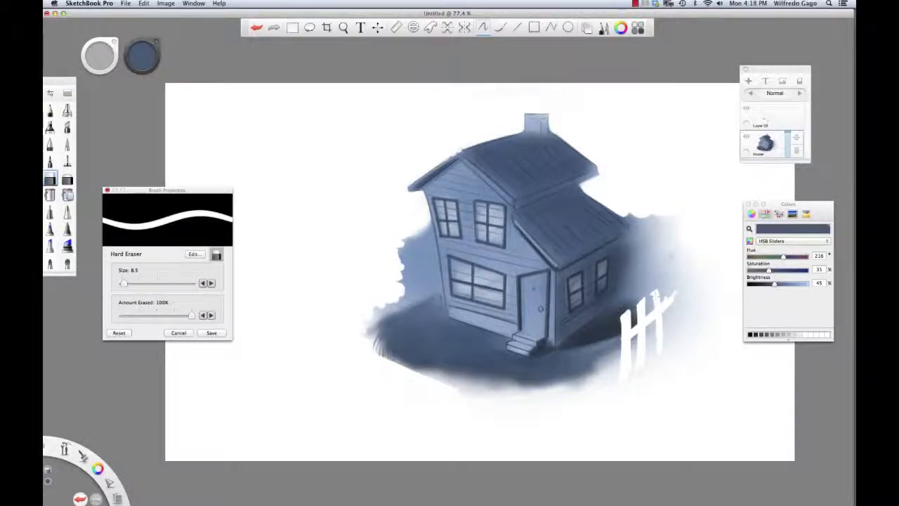
pyautogui.moveTo(656, 305); pyautogui.dragTo(654, 352)
# Erase a fourth picket at the outer end of the fence rail with the Hard Eraser at size 5.5.
pyautogui.press('[')
pyautogui.press('[')
pyautogui.press('[')
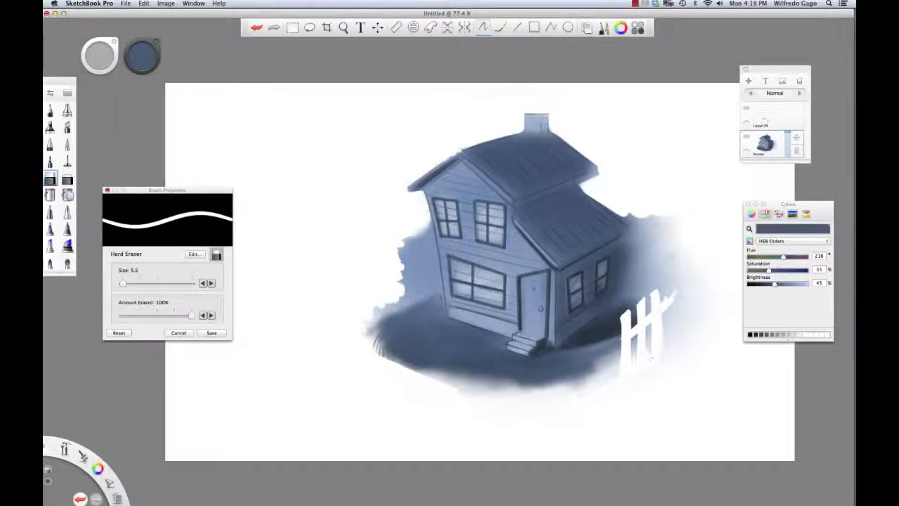
pyautogui.moveTo(670, 300); pyautogui.dragTo(675, 320)
pyautogui.press('[')
pyautogui.press('[')
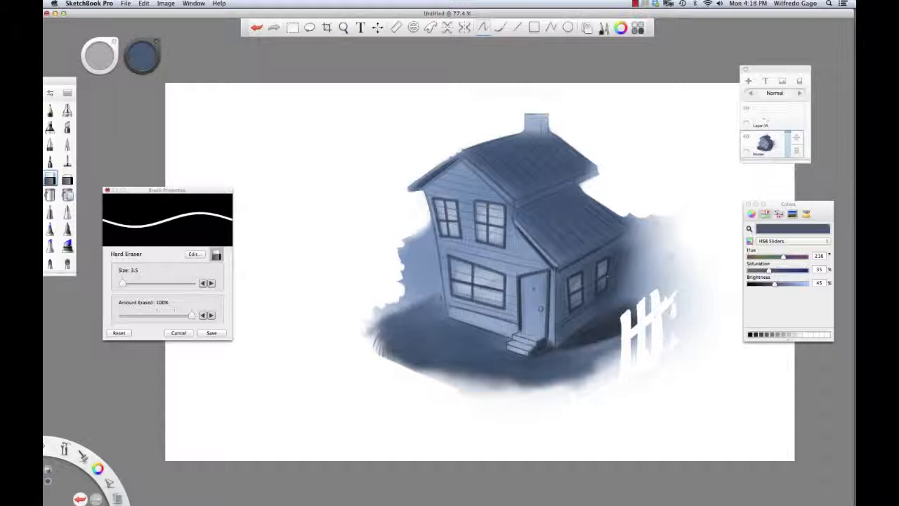
# Fade the wash around the outermost picket with the Soft Eraser at size 45.2 and 20% amount erased.
pyautogui.press(']')
pyautogui.press(']')
pyautogui.press(']')
pyautogui.press(']')
pyautogui.press(']')
pyautogui.press(']')
pyautogui.press(']')
pyautogui.press(']')
pyautogui.press(']')
pyautogui.press(']')
pyautogui.press(']')
pyautogui.press(']')
pyautogui.press(']')
pyautogui.press(']')
pyautogui.press(']')
pyautogui.press(']')
pyautogui.press(']')
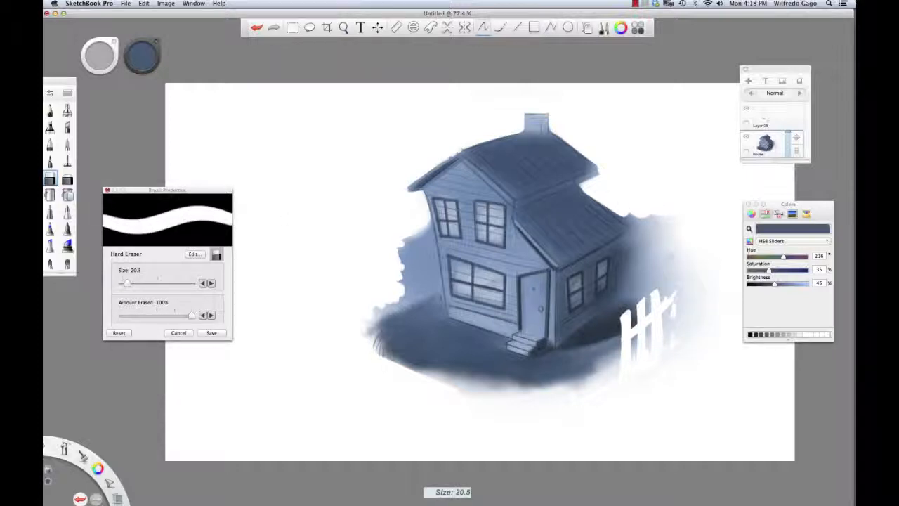
pyautogui.click(67, 179)
pyautogui.press(']')
pyautogui.press(']')
pyautogui.press(']')
pyautogui.press(']')
pyautogui.press(']')
pyautogui.press(']')
pyautogui.press(']')
pyautogui.press(']')
pyautogui.press(']')
pyautogui.press(']')
pyautogui.press(']')
pyautogui.press(']')
pyautogui.press(']')
pyautogui.press(']')
pyautogui.press(']')
pyautogui.press(']')
pyautogui.press(']')
pyautogui.press(']')
pyautogui.press(']')
pyautogui.press(']')
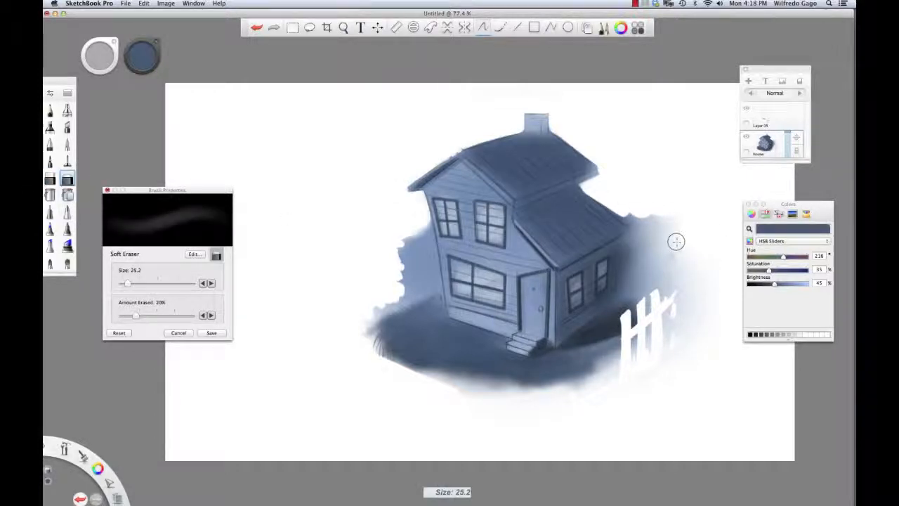
pyautogui.press(']')
pyautogui.press(']')
pyautogui.press(']')
pyautogui.press(']')
pyautogui.press(']')
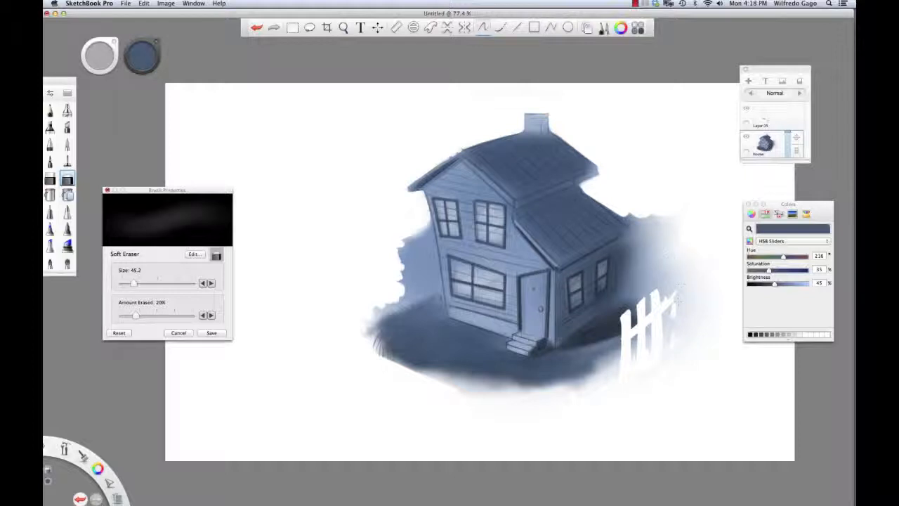
pyautogui.moveTo(671, 312)
pyautogui.mouseDown()
pyautogui.moveTo(667, 329)
pyautogui.moveTo(676, 293)
pyautogui.mouseUp()
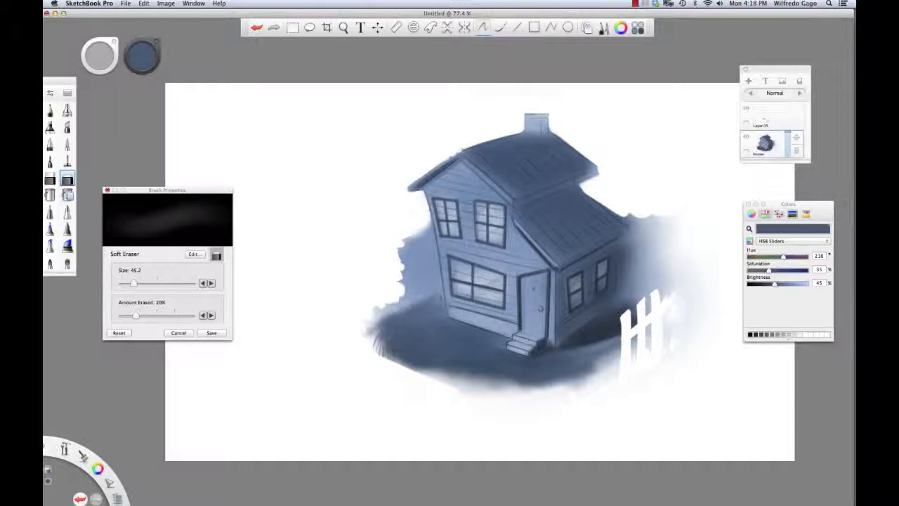
# Set the Soft Eraser's amount erased to 50% and fade out the outer edge of the wash beyond the fence, including the rail's end.
pyautogui.moveTo(136, 314); pyautogui.dragTo(156, 315)
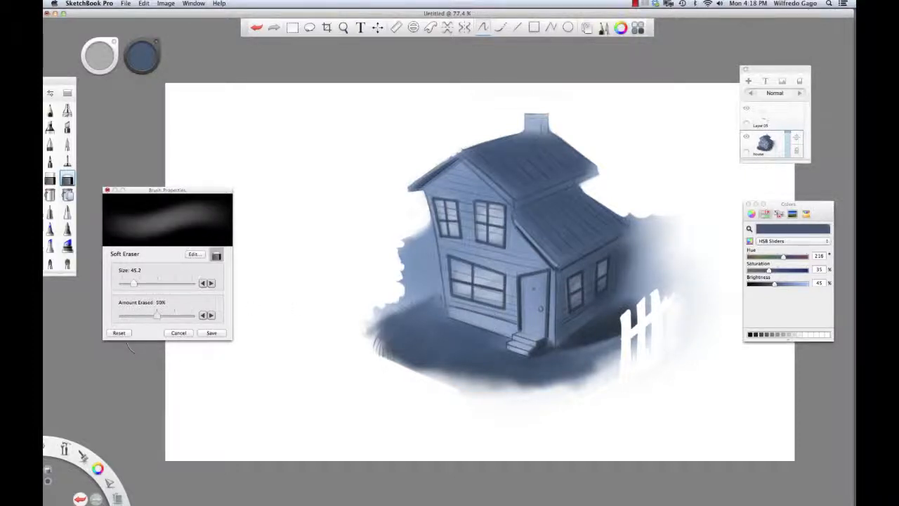
pyautogui.moveTo(705, 319)
pyautogui.mouseDown()
pyautogui.moveTo(665, 339)
pyautogui.moveTo(681, 284)
pyautogui.moveTo(678, 212)
pyautogui.mouseUp()
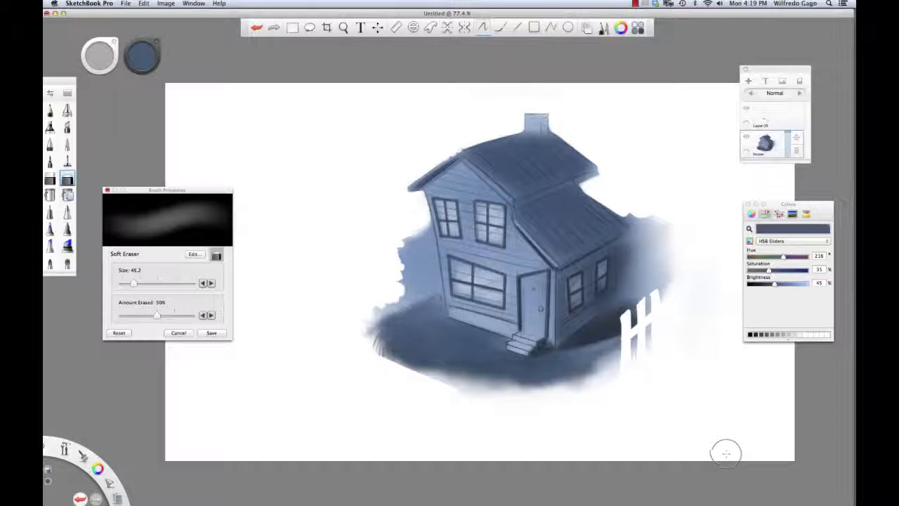
pyautogui.click(50, 127)
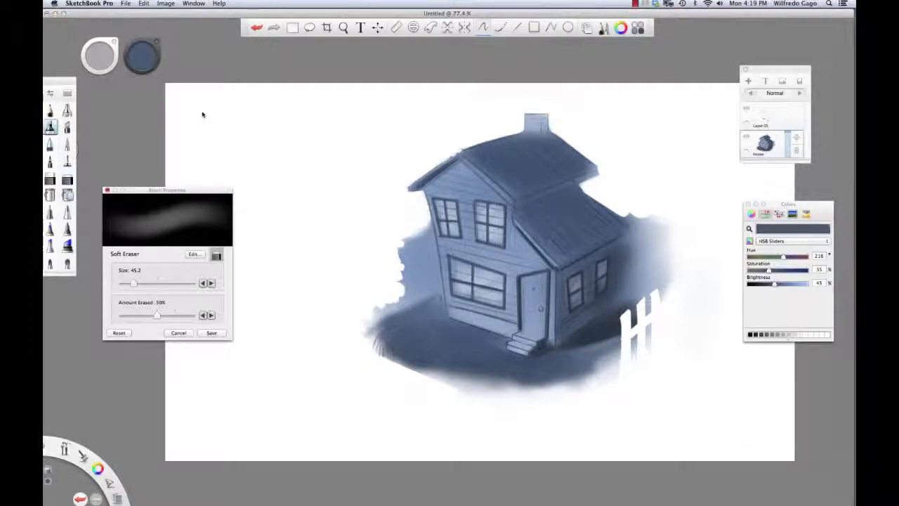